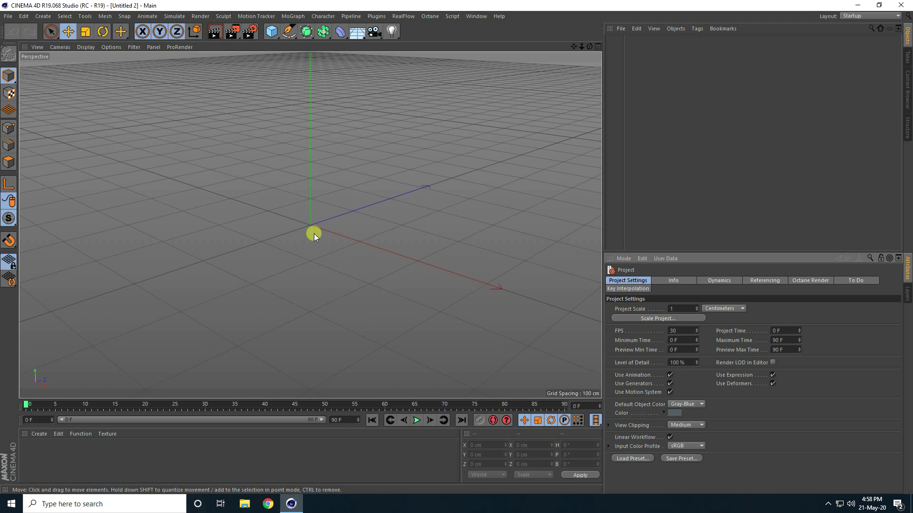
- Add a Landscape object and set its size to 2000 × 200 × 2000 cm
{"action": "left_click_drag", "start_coordinate": [272, 32], "coordinate": [465, 99]}
{"action": "left_click_drag", "start_coordinate": [352, 236], "coordinate": [387, 233], "text": "alt"}
{"action": "left_click", "coordinate": [655, 281]}
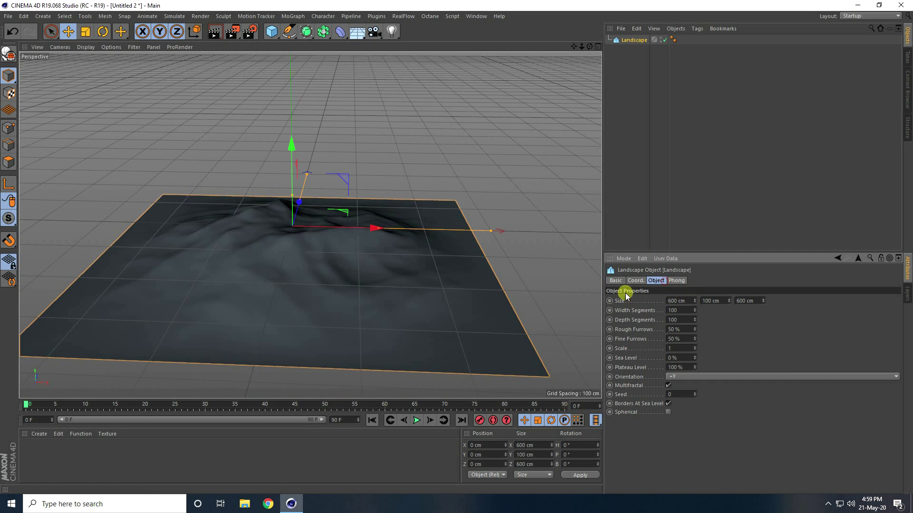
{"action": "left_click", "coordinate": [668, 301]}
{"action": "type", "text": "20"}
{"action": "key", "text": "Return"}
{"action": "left_click", "coordinate": [713, 302]}
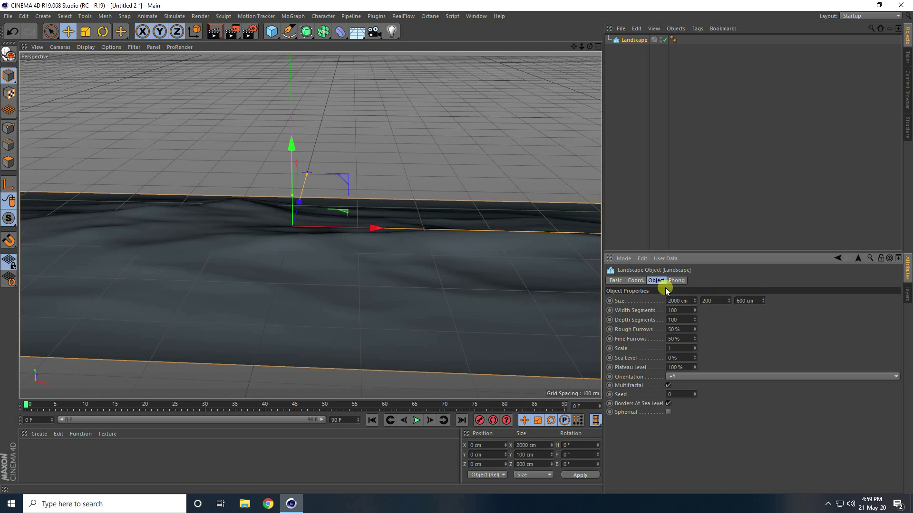
{"action": "key", "text": "Tab"}
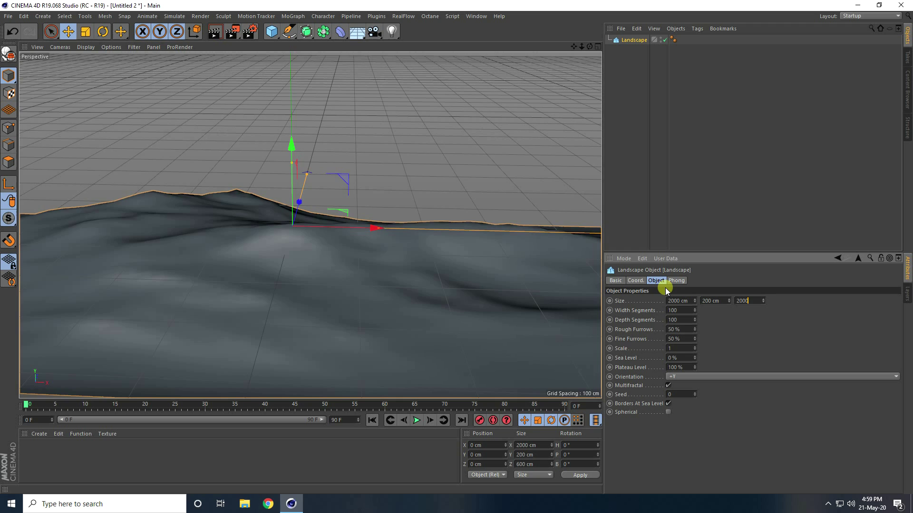
{"action": "key", "text": "Return"}
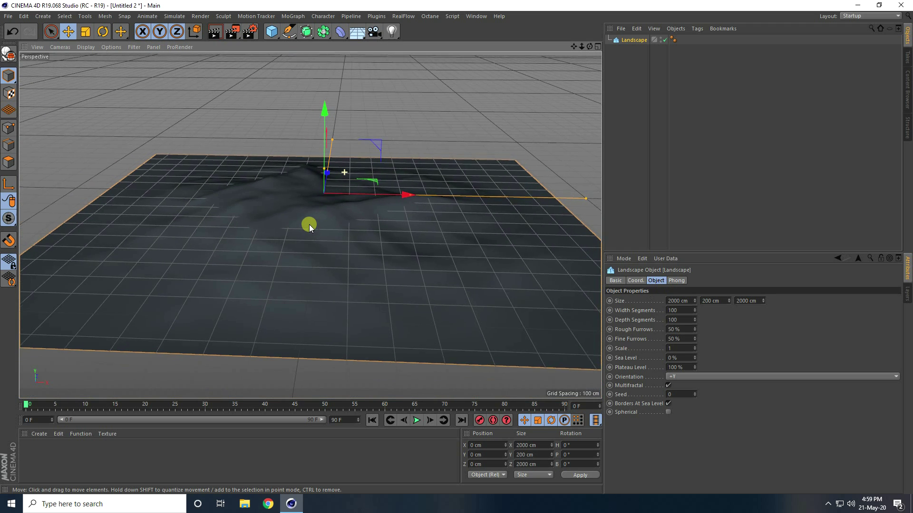
- Switch the perspective view to Gouraud Shading (Lines) to show the landscape's mesh lines
{"action": "scroll", "coordinate": [328, 207], "scroll_direction": "up", "scroll_amount": 5}
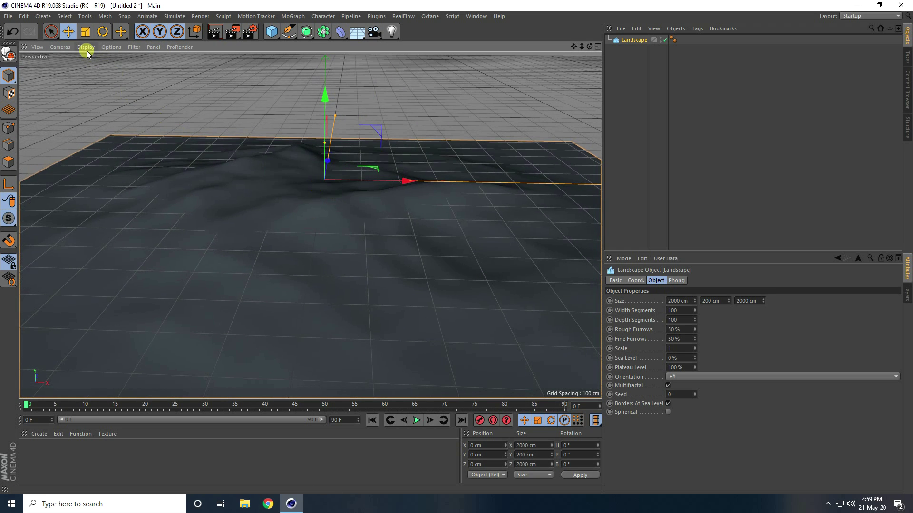
{"action": "left_click", "coordinate": [87, 51]}
{"action": "left_click", "coordinate": [95, 68]}
{"action": "left_click_drag", "start_coordinate": [275, 269], "coordinate": [301, 257], "text": "alt"}
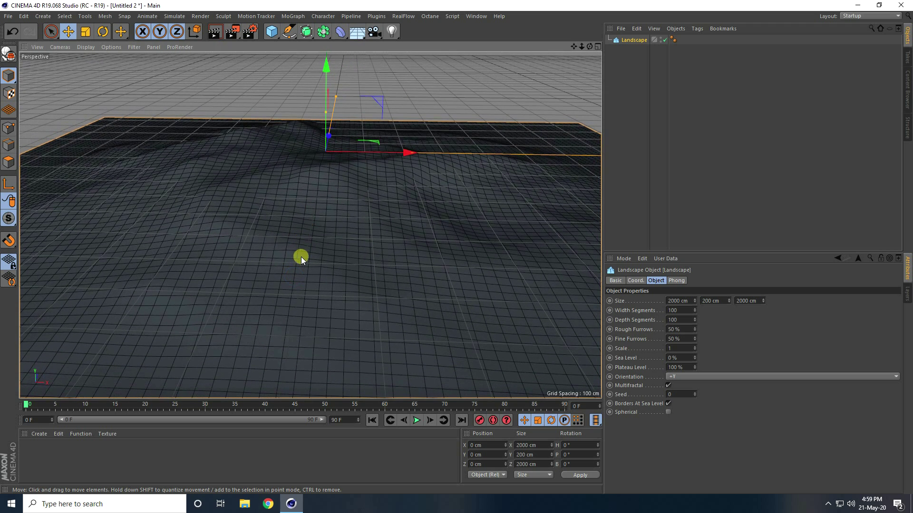
- Set the landscape's width segments and depth segments to 500 each
{"action": "left_click", "coordinate": [687, 312]}
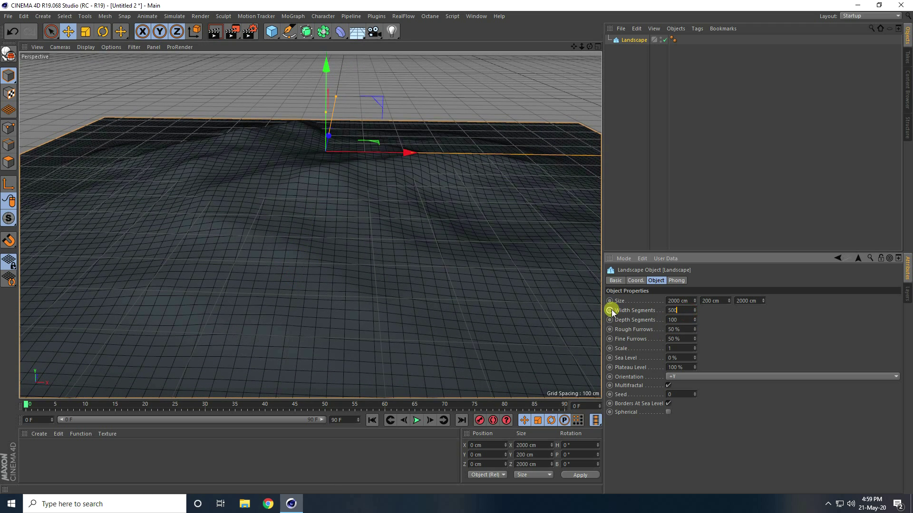
{"action": "type", "text": "500"}
{"action": "key", "text": "Tab"}
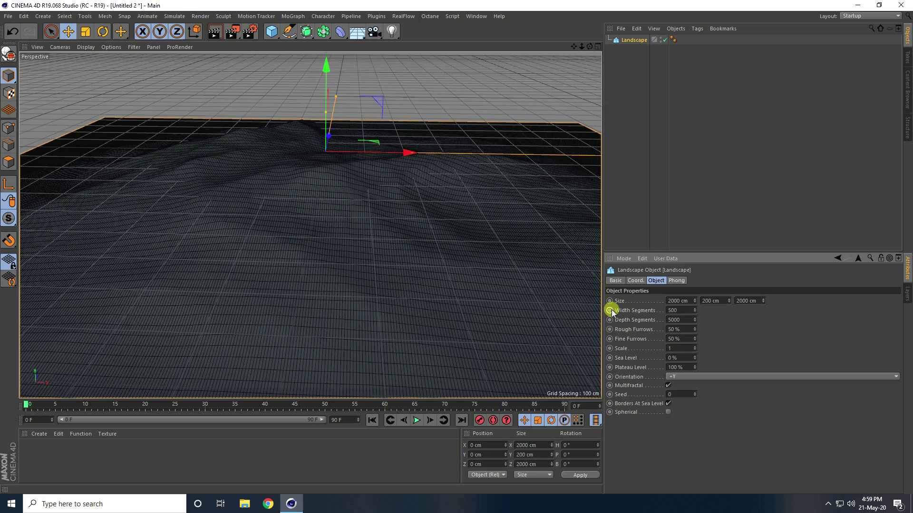
{"action": "key", "text": "Return"}
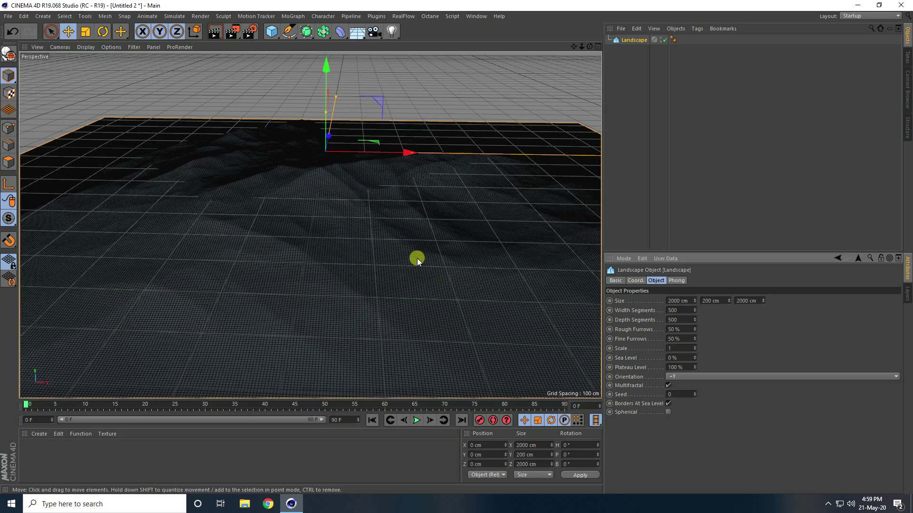
{"action": "right_click_drag", "start_coordinate": [320, 153], "coordinate": [332, 238], "text": "alt"}
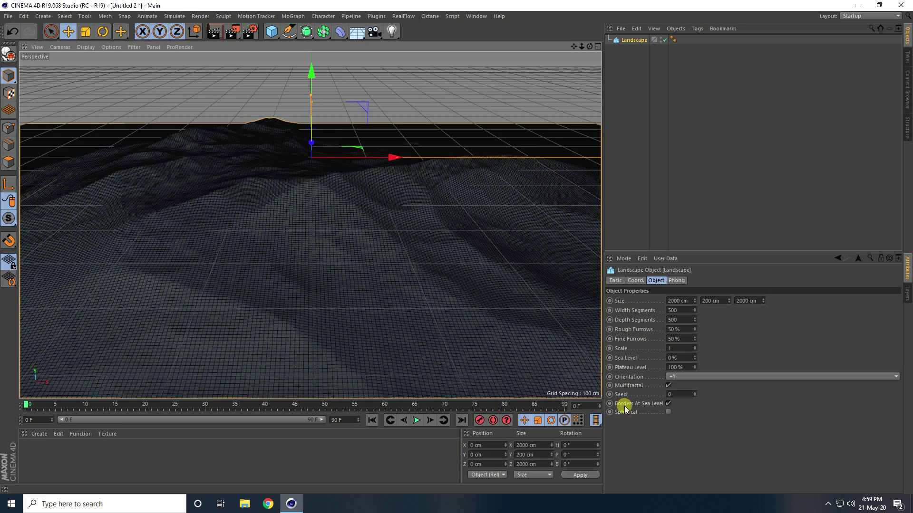
- Turn off Borders At Sea Level for the landscape
{"action": "left_click", "coordinate": [668, 404]}
{"action": "right_click_drag", "start_coordinate": [442, 318], "coordinate": [329, 253], "text": "alt"}
{"action": "left_click_drag", "start_coordinate": [329, 253], "coordinate": [316, 263], "text": "alt"}
{"action": "right_click_drag", "start_coordinate": [302, 270], "coordinate": [57, 59], "text": "alt"}
- Switch the perspective view's display to Gouraud Shading without lines
{"action": "left_click", "coordinate": [82, 49]}
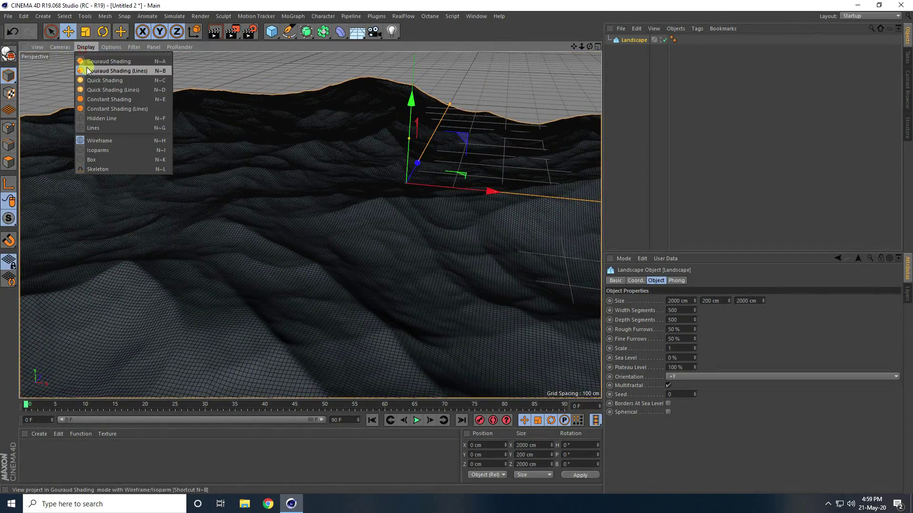
{"action": "left_click", "coordinate": [90, 60]}
{"action": "mouse_move", "coordinate": [281, 227]}
{"action": "left_mouse_down", "text": "alt"}
{"action": "mouse_move", "coordinate": [318, 211]}
{"action": "mouse_move", "coordinate": [316, 204]}
{"action": "mouse_move", "coordinate": [283, 211]}
{"action": "left_mouse_up", "text": "alt"}
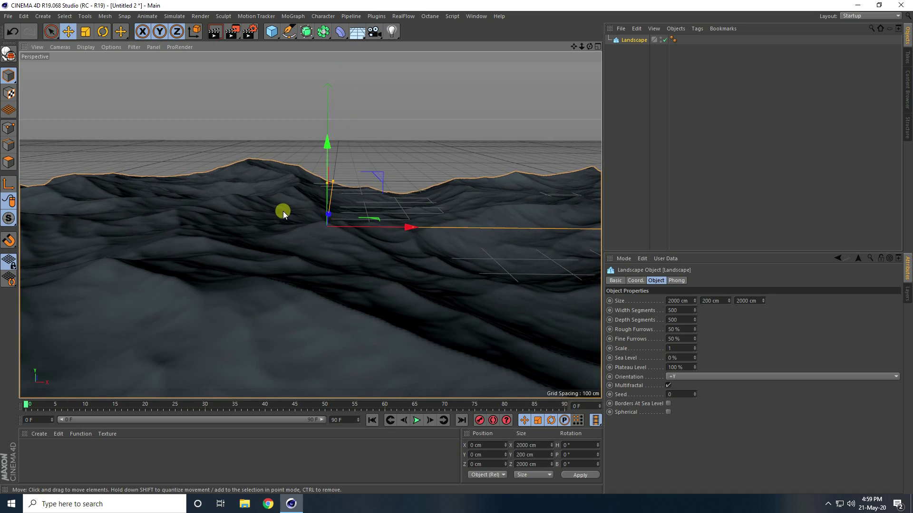
- Open the Octane Live Viewer, dock it beside the perspective view and start the live render
{"action": "left_click", "coordinate": [430, 17]}
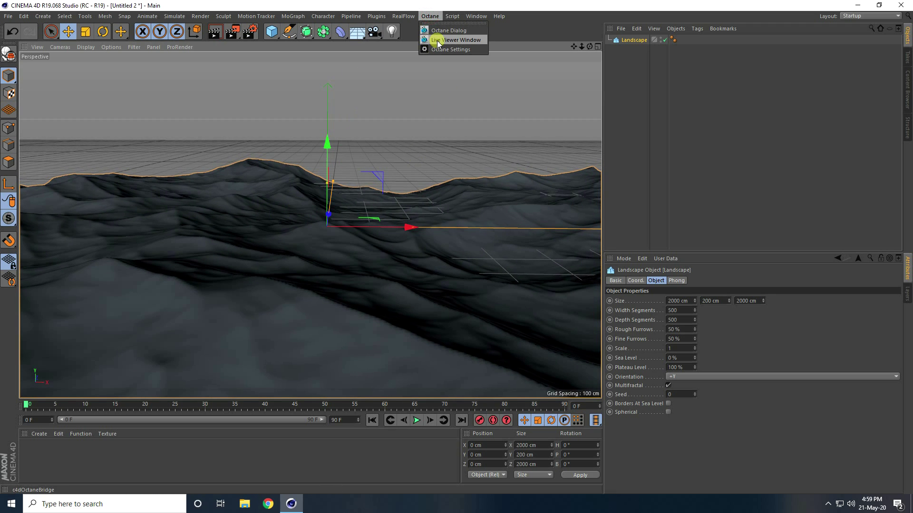
{"action": "left_click", "coordinate": [469, 42]}
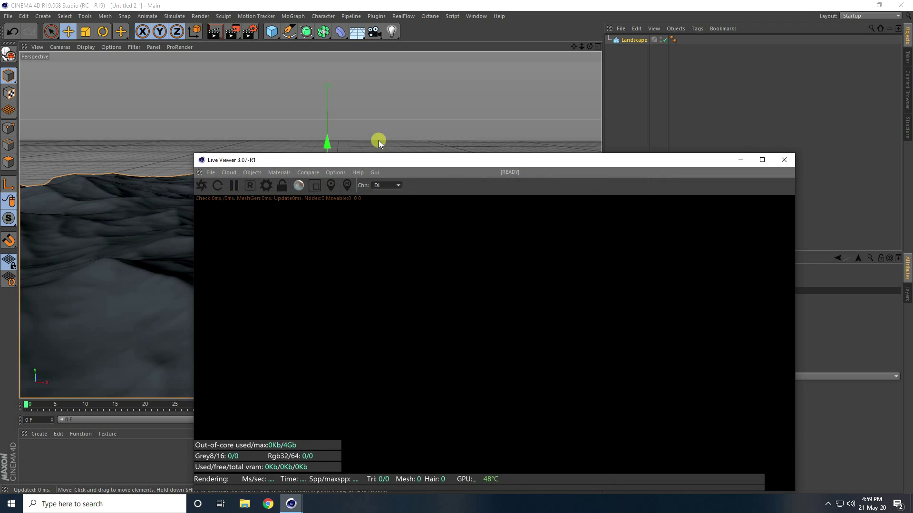
{"action": "left_click_drag", "start_coordinate": [363, 165], "coordinate": [413, 89]}
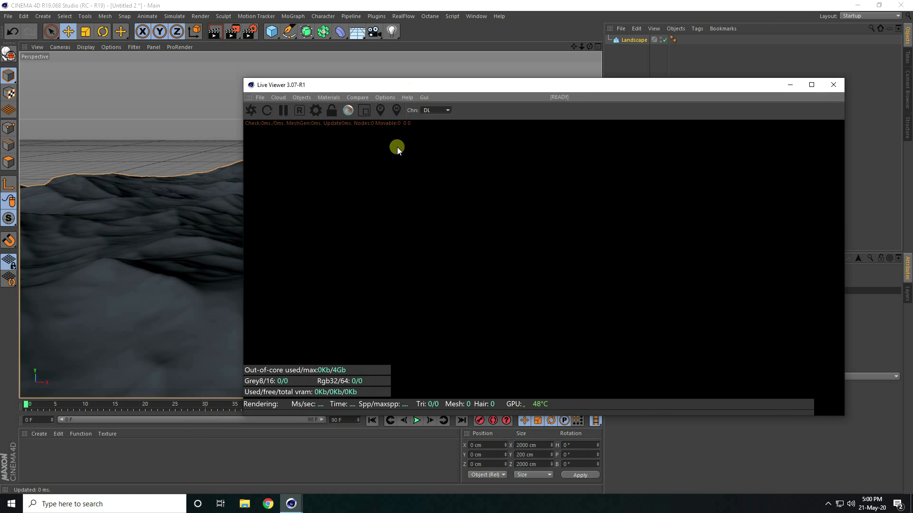
{"action": "left_click_drag", "start_coordinate": [248, 98], "coordinate": [55, 100]}
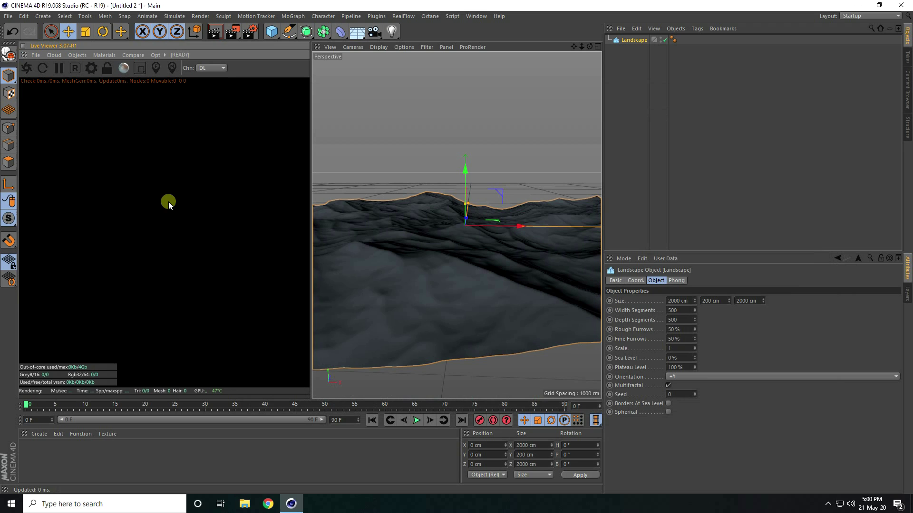
{"action": "left_click", "coordinate": [29, 67]}
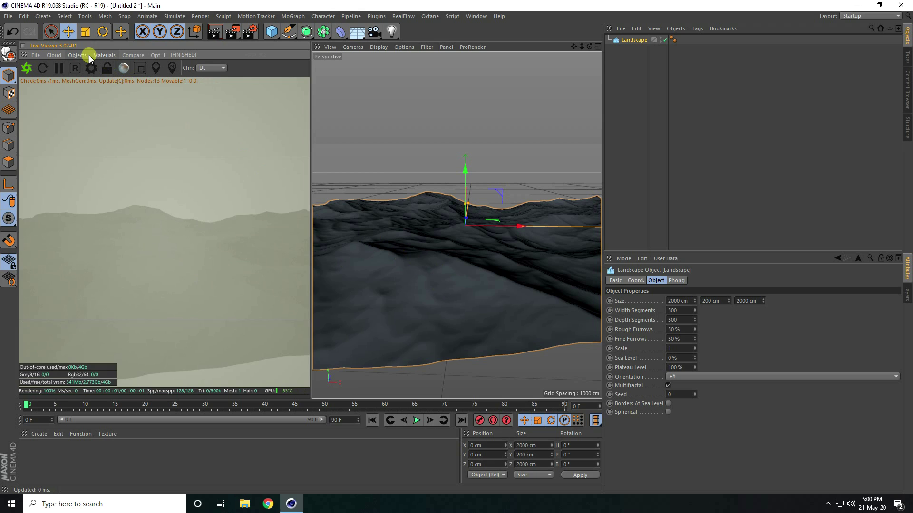
- Add an Octane Camera to the scene and look through it
{"action": "left_click", "coordinate": [69, 56]}
{"action": "left_click", "coordinate": [93, 71]}
{"action": "left_click", "coordinate": [673, 40]}
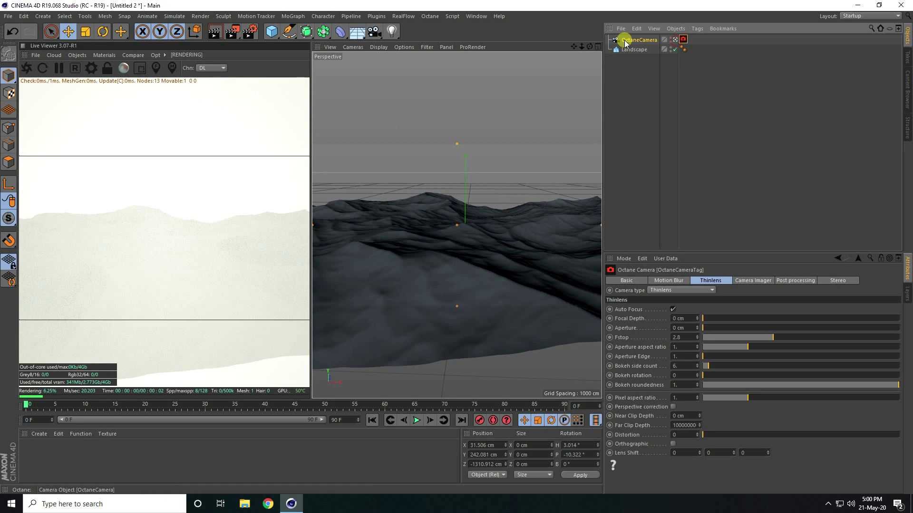
- Reset the Octane camera's rotation to 0° and set its X position to 0 cm
{"action": "left_click", "coordinate": [640, 41]}
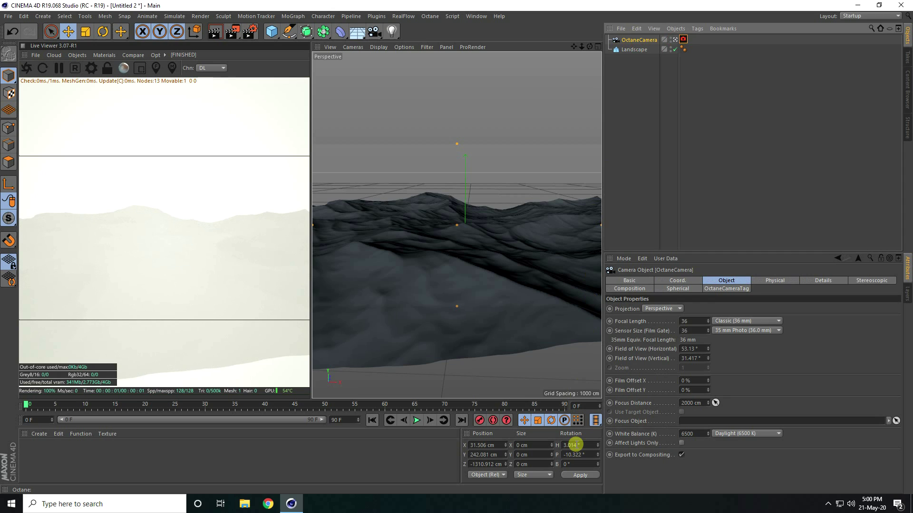
{"action": "left_click", "coordinate": [574, 445]}
{"action": "type", "text": "0"}
{"action": "key", "text": "Return"}
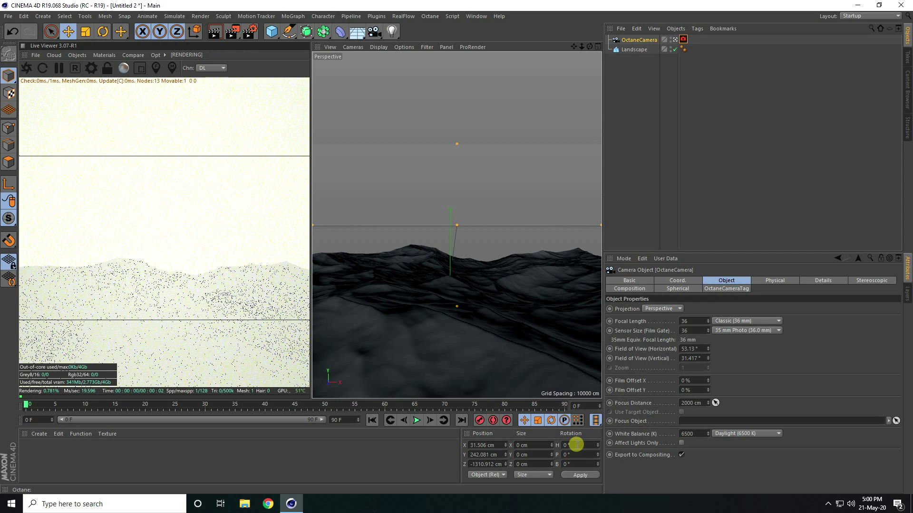
{"action": "left_click", "coordinate": [485, 445]}
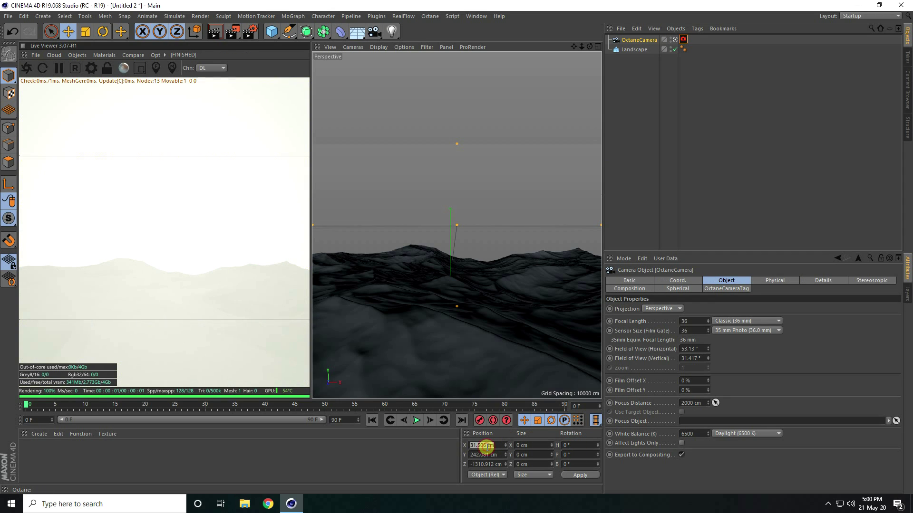
{"action": "type", "text": "0"}
{"action": "key", "text": "Return"}
- Try the Octane camera's Z position at -1000 cm
{"action": "left_click", "coordinate": [482, 464]}
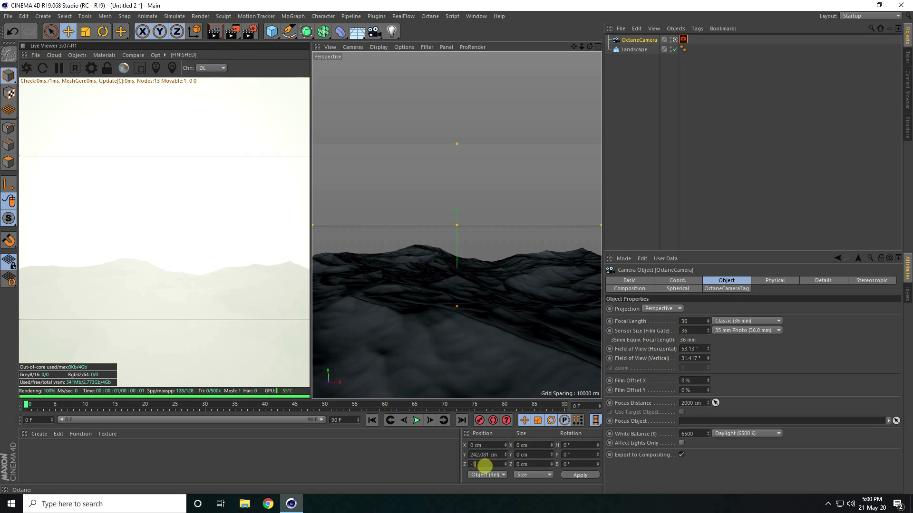
{"action": "type", "text": "-1000"}
{"action": "key", "text": "Return"}
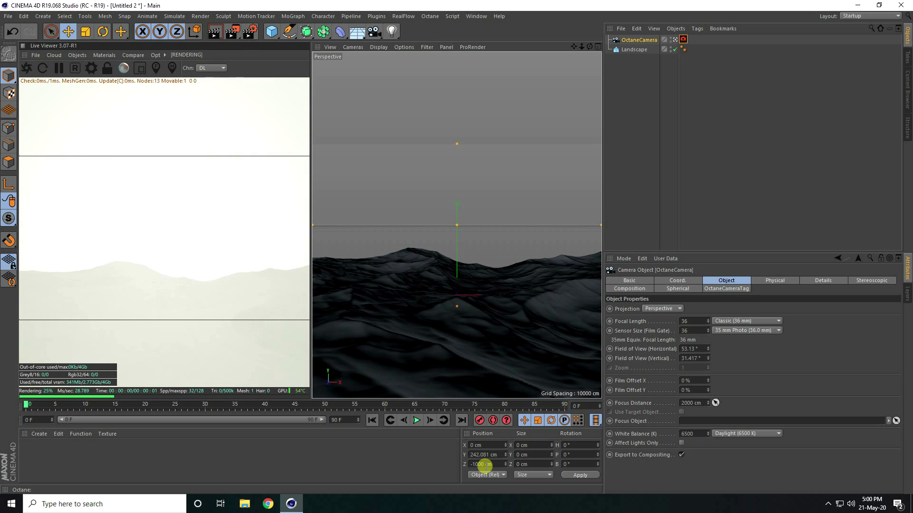
- Set the Octane camera's Z position to -1300 cm and its Y position to 200 cm
{"action": "left_click", "coordinate": [485, 464]}
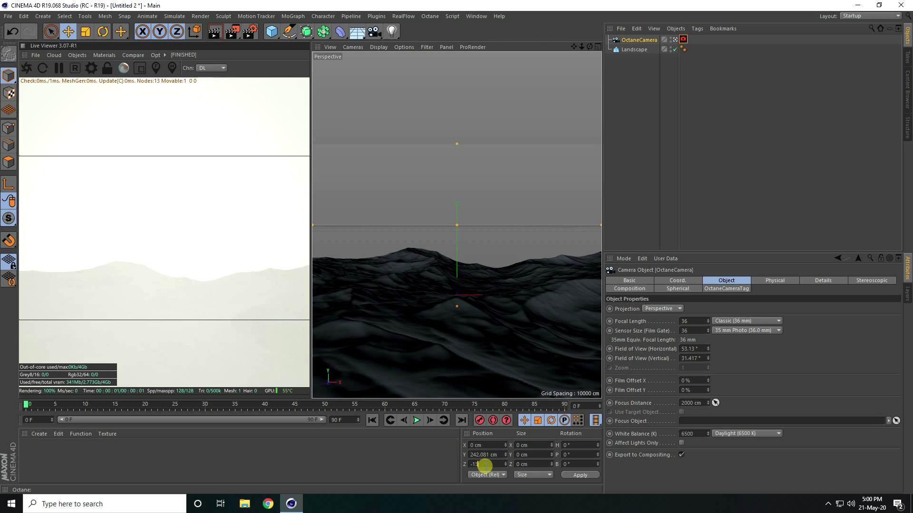
{"action": "type", "text": "-1300"}
{"action": "key", "text": "Return"}
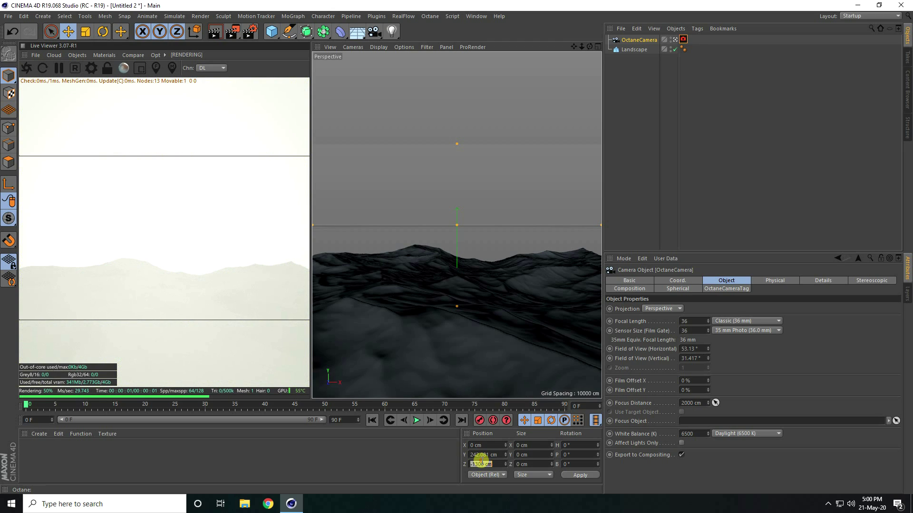
{"action": "left_click", "coordinate": [484, 455]}
{"action": "type", "text": "200"}
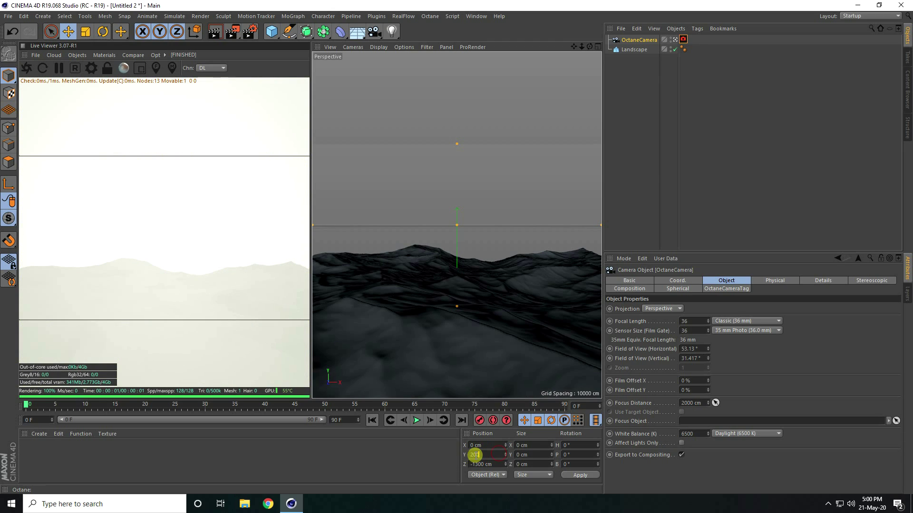
{"action": "key", "text": "Return"}
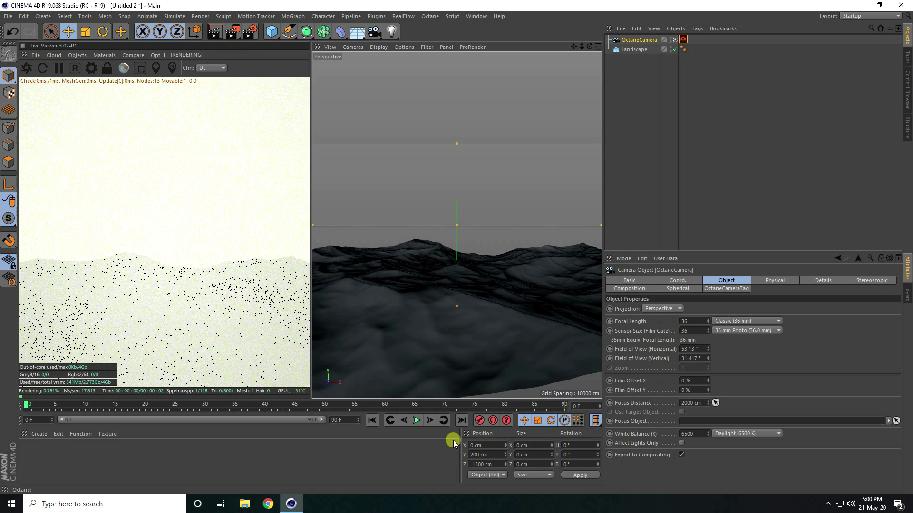
- Move the Octane camera forward toward the landscape to a Z position of about -1113 cm
{"action": "left_click", "coordinate": [492, 322]}
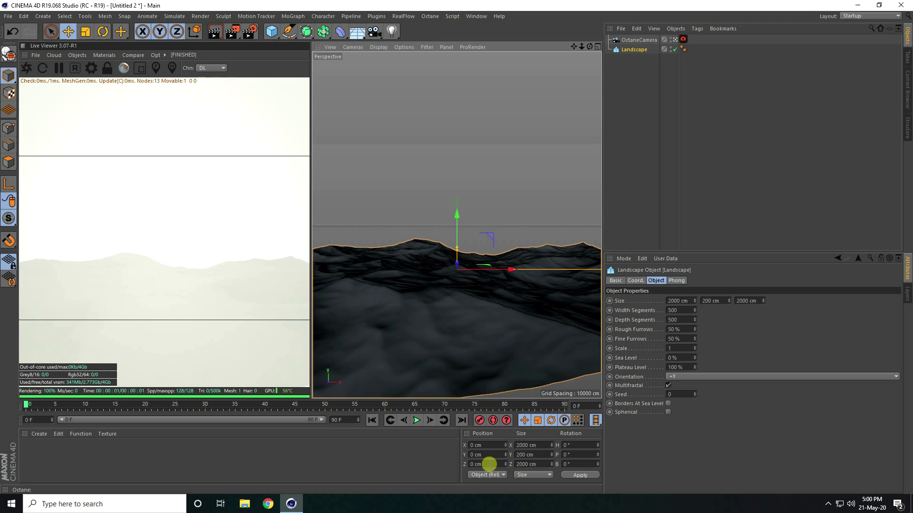
{"action": "left_click", "coordinate": [632, 42]}
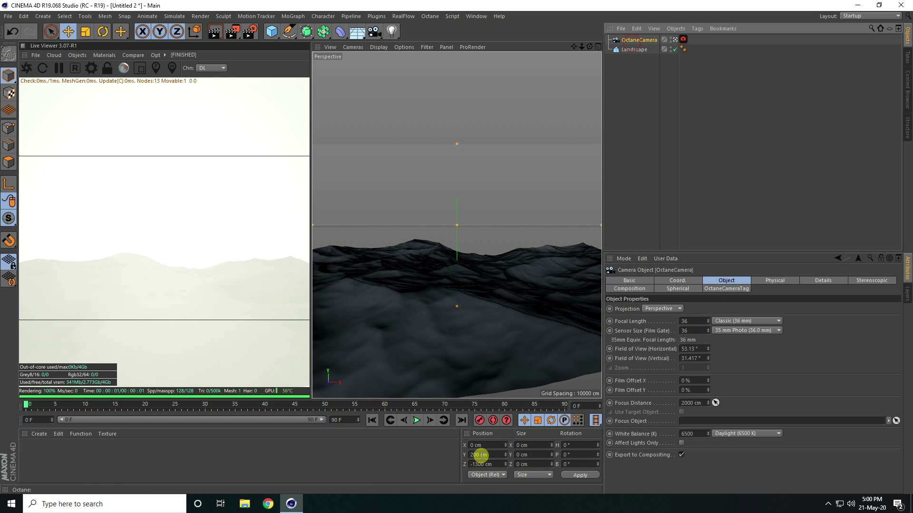
{"action": "left_click_drag", "start_coordinate": [581, 47], "coordinate": [456, 248]}
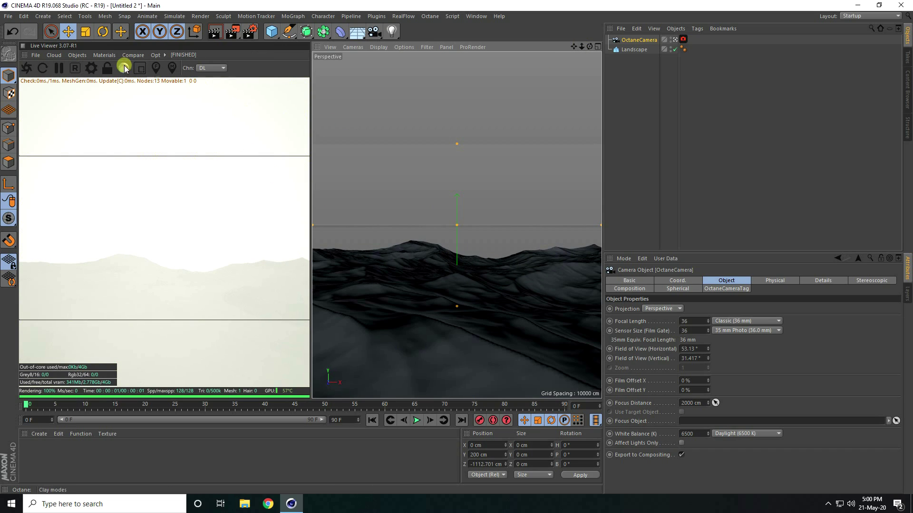
- Add an Octane Vdb Volume and load Round_Clouds.0026.vdb from the cloud folder as its file
{"action": "left_click", "coordinate": [79, 55]}
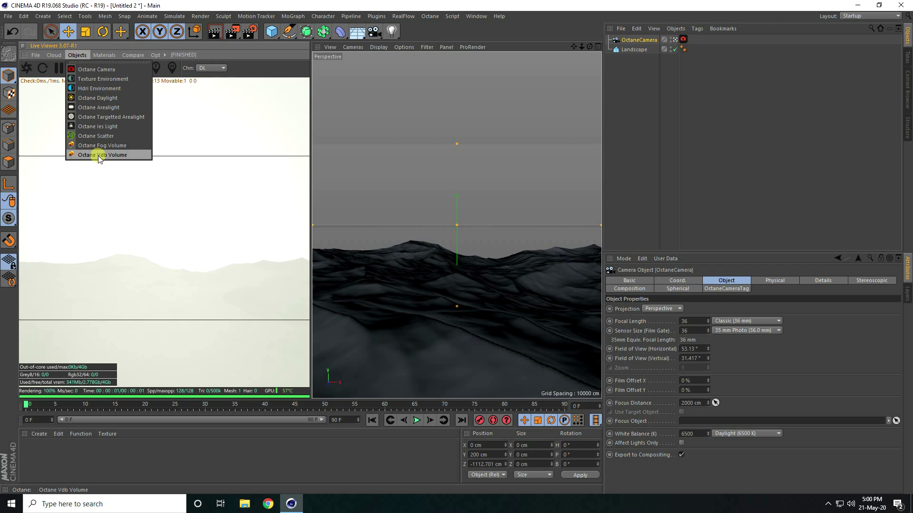
{"action": "left_click", "coordinate": [132, 156]}
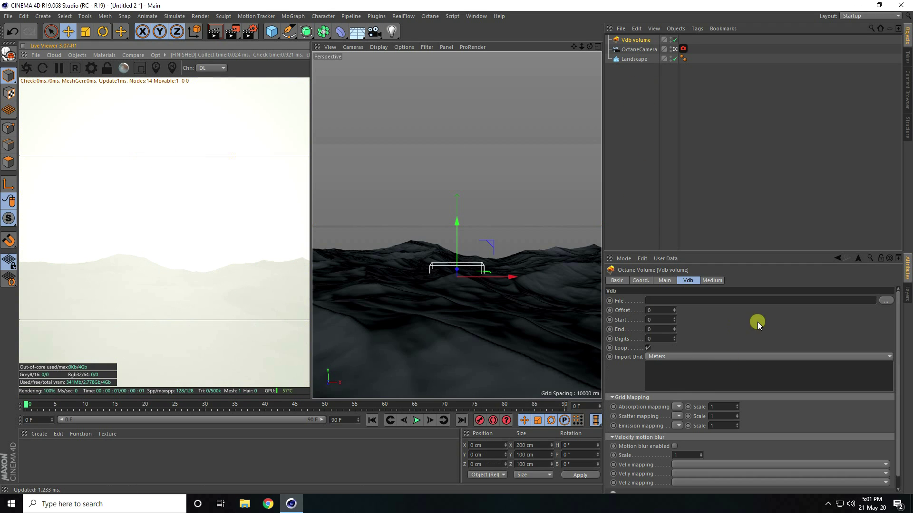
{"action": "left_click", "coordinate": [886, 300]}
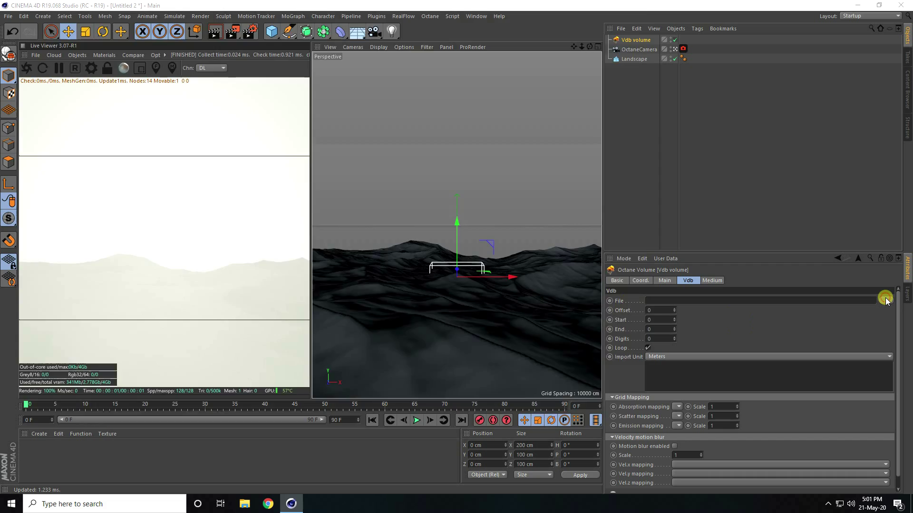
{"action": "left_click", "coordinate": [416, 183]}
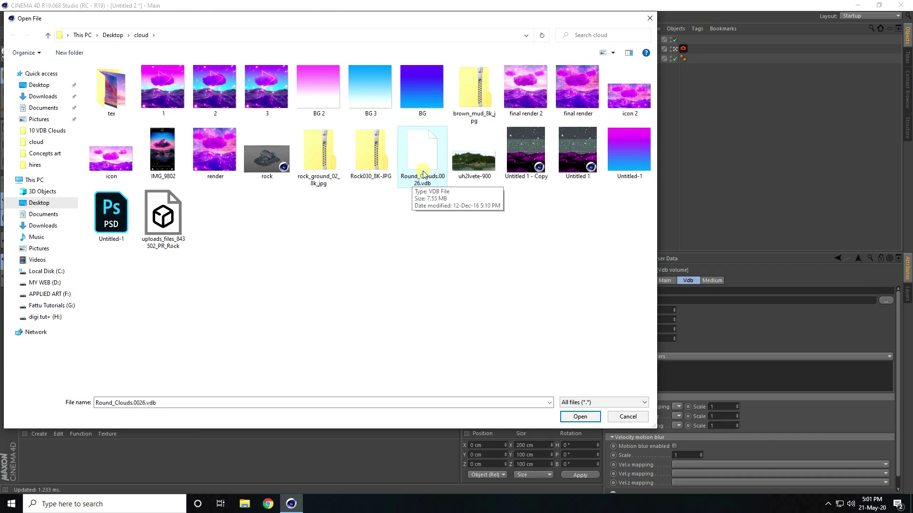
{"action": "left_click", "coordinate": [580, 417]}
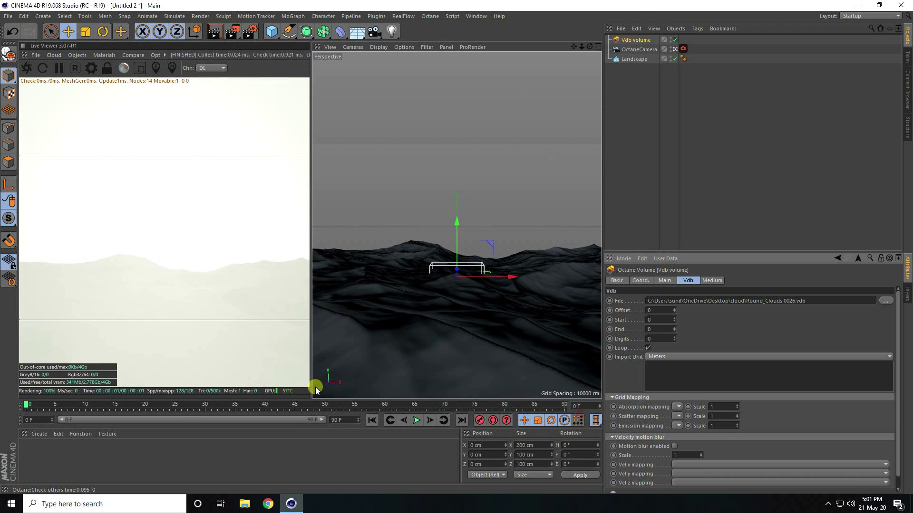
- Raise the Vdb volume to a Y position of about 366 cm and set its import unit to Hectometers
{"action": "left_click", "coordinate": [636, 40]}
{"action": "left_click_drag", "start_coordinate": [461, 213], "coordinate": [469, 127]}
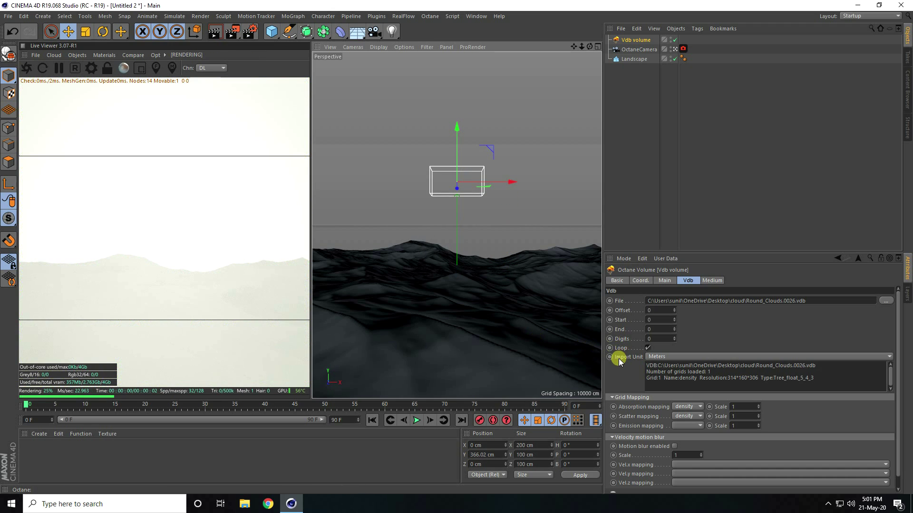
{"action": "left_click", "coordinate": [654, 357]}
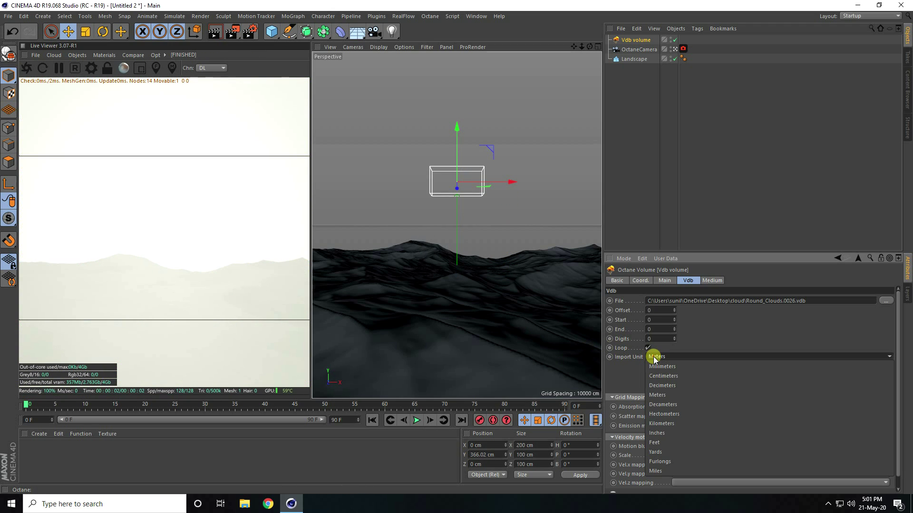
{"action": "left_click", "coordinate": [660, 414]}
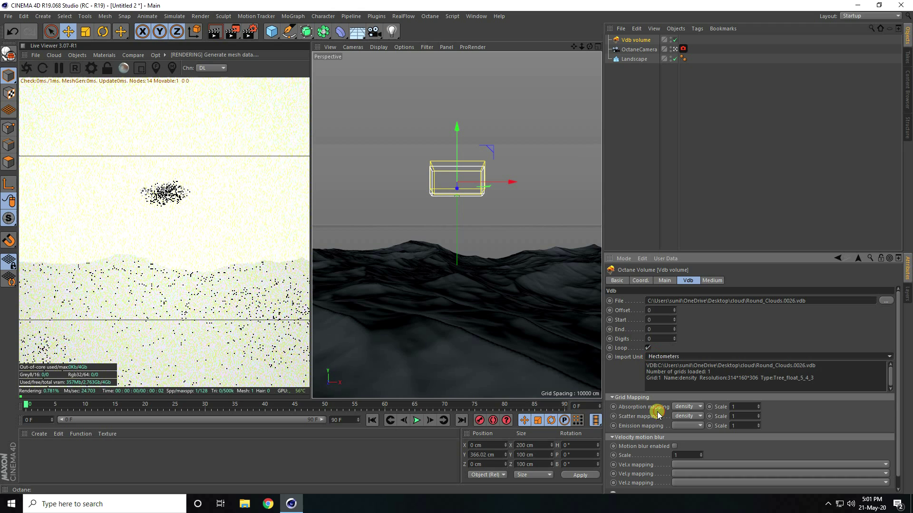
- Move the Vdb volume to about X 2 cm, Y 326 cm, Z -421 cm, closer to the camera
{"action": "left_click_drag", "start_coordinate": [455, 189], "coordinate": [445, 203]}
{"action": "middle_click", "coordinate": [446, 203]}
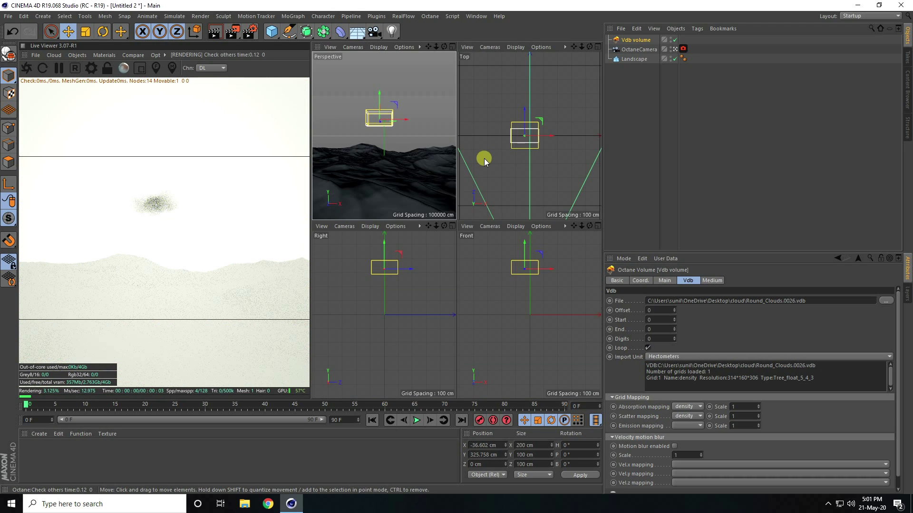
{"action": "middle_click", "coordinate": [475, 164]}
{"action": "left_click_drag", "start_coordinate": [447, 168], "coordinate": [447, 219]}
{"action": "left_click_drag", "start_coordinate": [495, 278], "coordinate": [504, 277]}
{"action": "left_click_drag", "start_coordinate": [457, 223], "coordinate": [458, 288]}
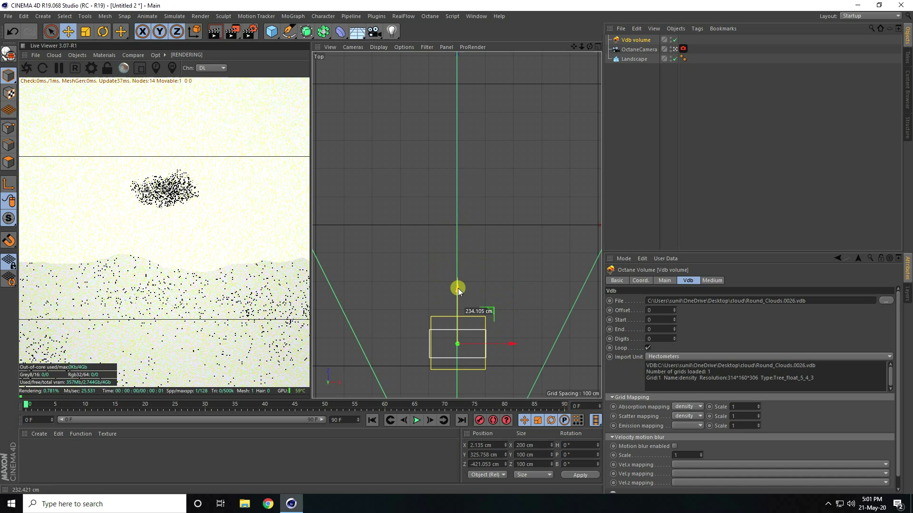
{"action": "middle_click", "coordinate": [461, 239]}
{"action": "middle_click", "coordinate": [429, 193]}
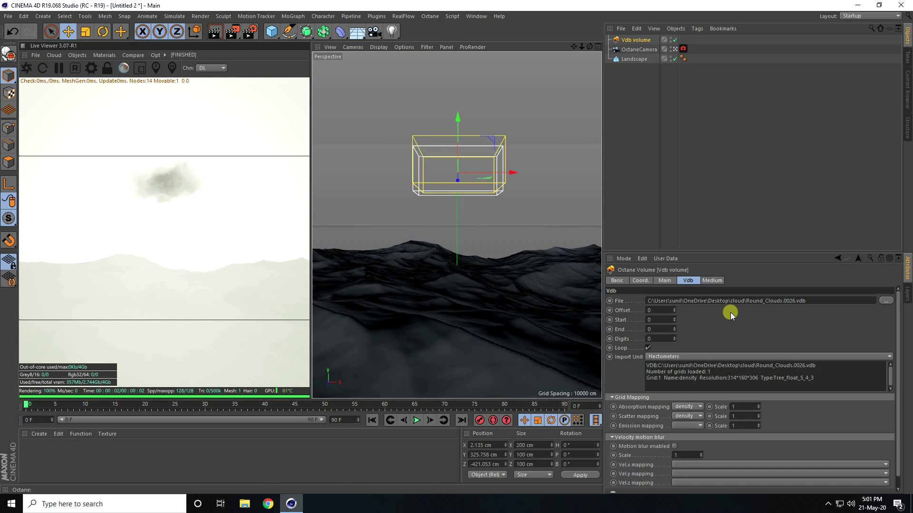
- Set the cloud's volume medium to a Volume Step Length of 0.2 and a Density of 80
{"action": "left_click", "coordinate": [712, 281]}
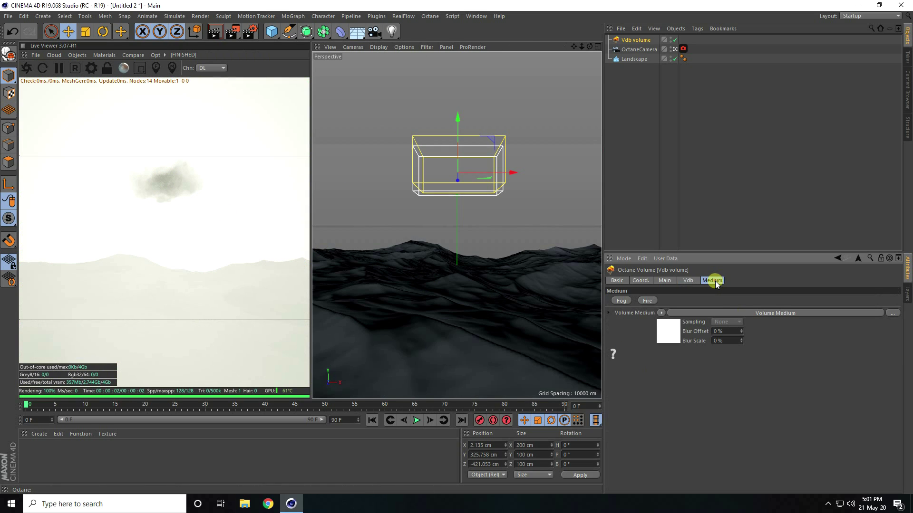
{"action": "left_click", "coordinate": [667, 332]}
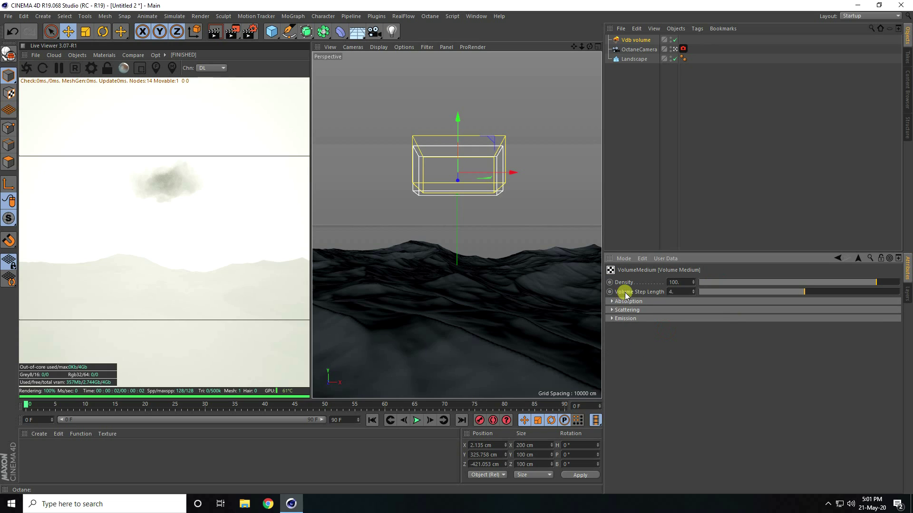
{"action": "left_click", "coordinate": [681, 291]}
{"action": "key", "text": "Return"}
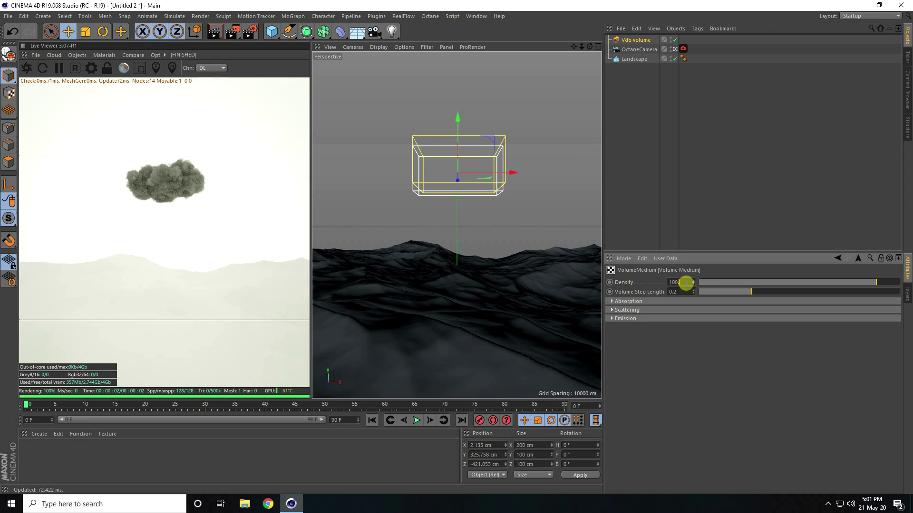
{"action": "key", "text": "Return"}
{"action": "type", "text": "80"}
{"action": "key", "text": "Return"}
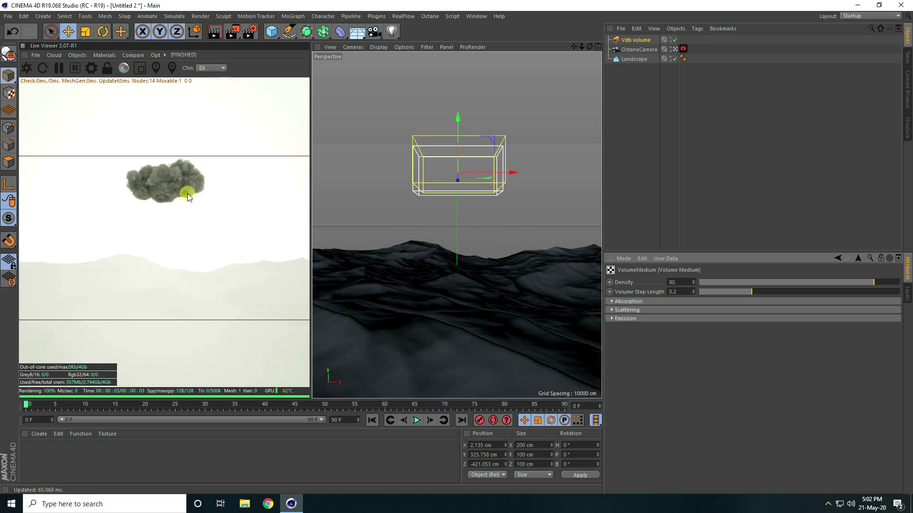
- Scale the Vdb volume to 1.5 on the X, Y and Z axes
{"action": "left_click", "coordinate": [635, 42]}
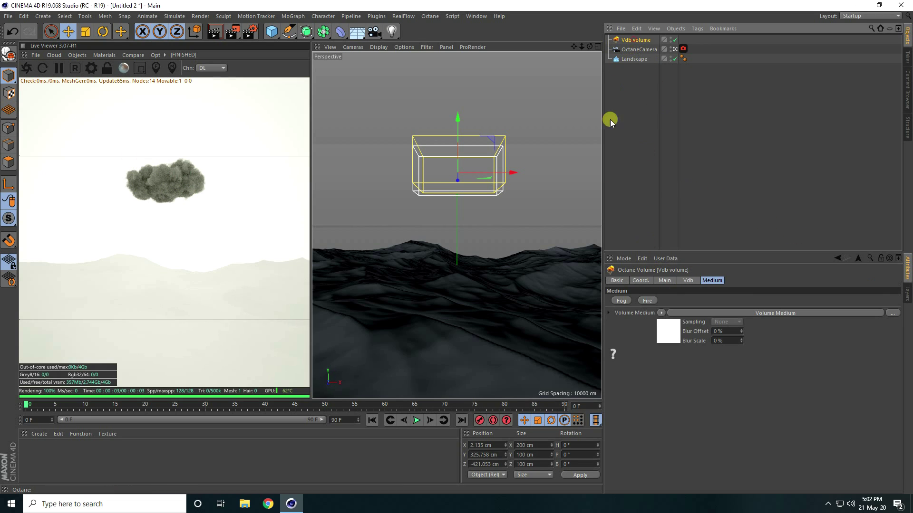
{"action": "left_click", "coordinate": [639, 280]}
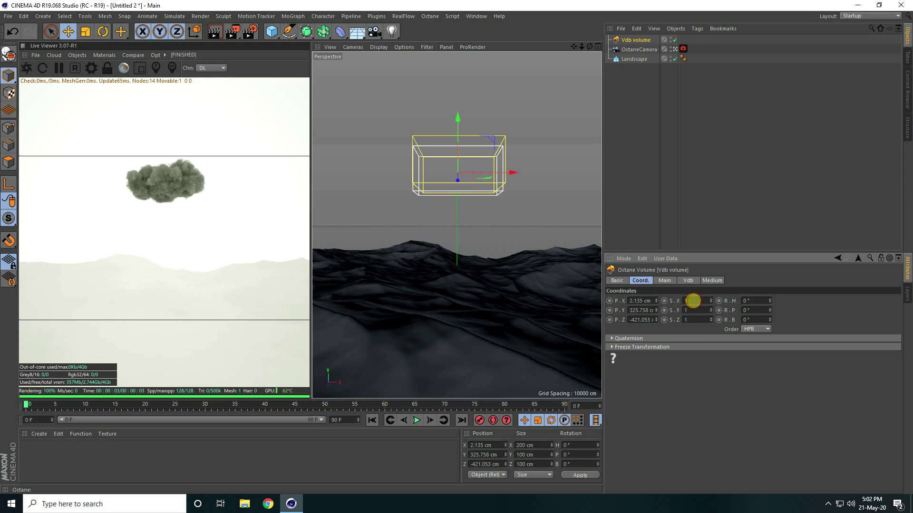
{"action": "type", "text": "5"}
{"action": "key", "text": "Tab"}
{"action": "type", "text": "1"}
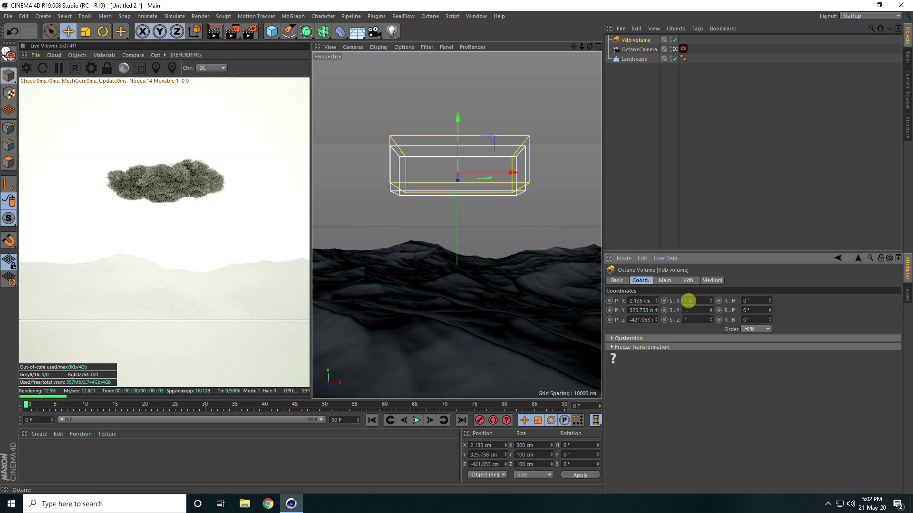
{"action": "type", "text": ".5"}
{"action": "key", "text": "Tab"}
{"action": "type", "text": "1.5"}
{"action": "key", "text": "Tab"}
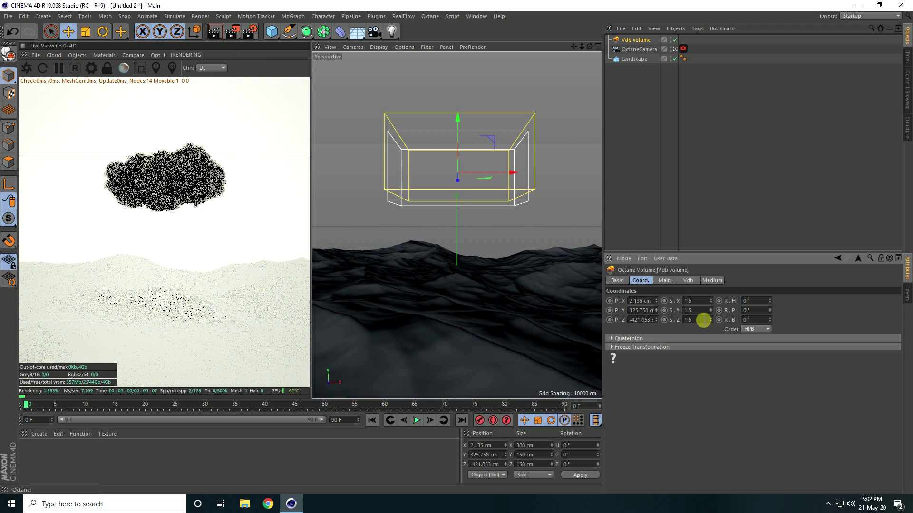
- Pull the camera back slightly and place the Vdb volume at X 0 cm, Y about 283 cm, Z -500 cm
{"action": "left_click_drag", "start_coordinate": [460, 118], "coordinate": [461, 141]}
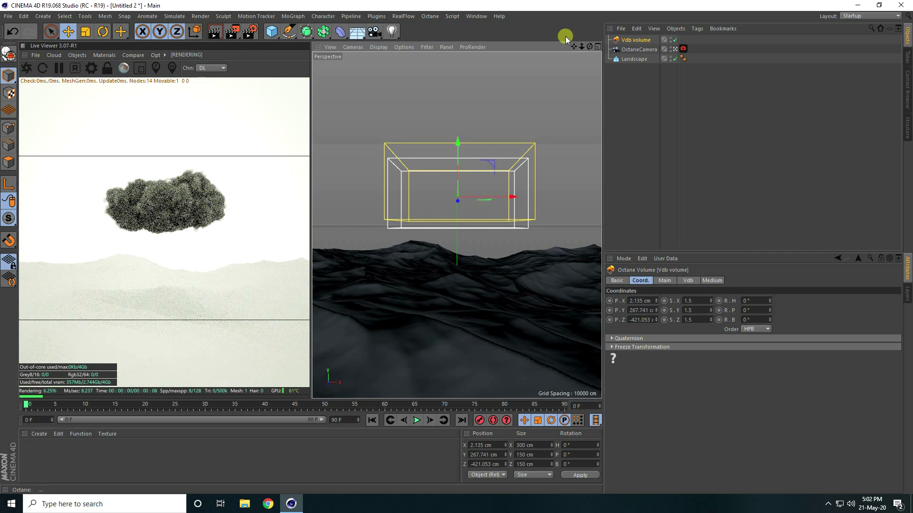
{"action": "left_click_drag", "start_coordinate": [581, 46], "coordinate": [581, 45]}
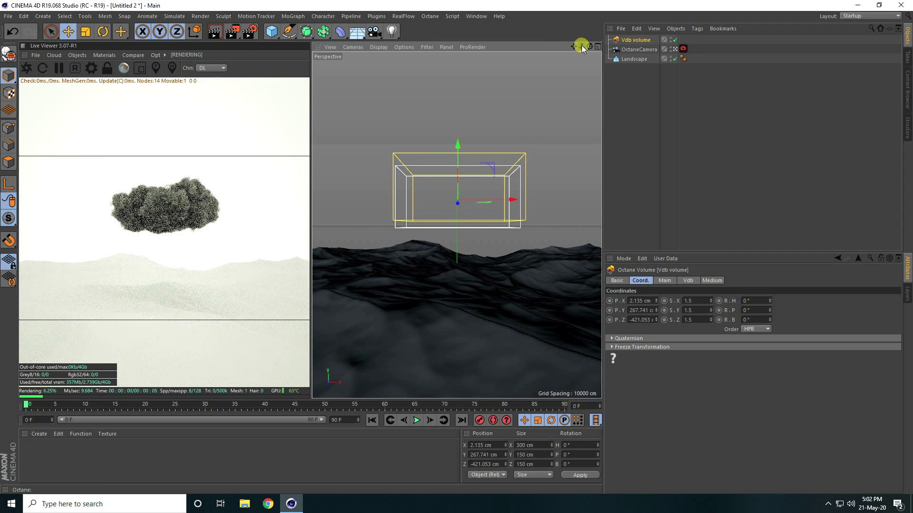
{"action": "double_click", "coordinate": [481, 445]}
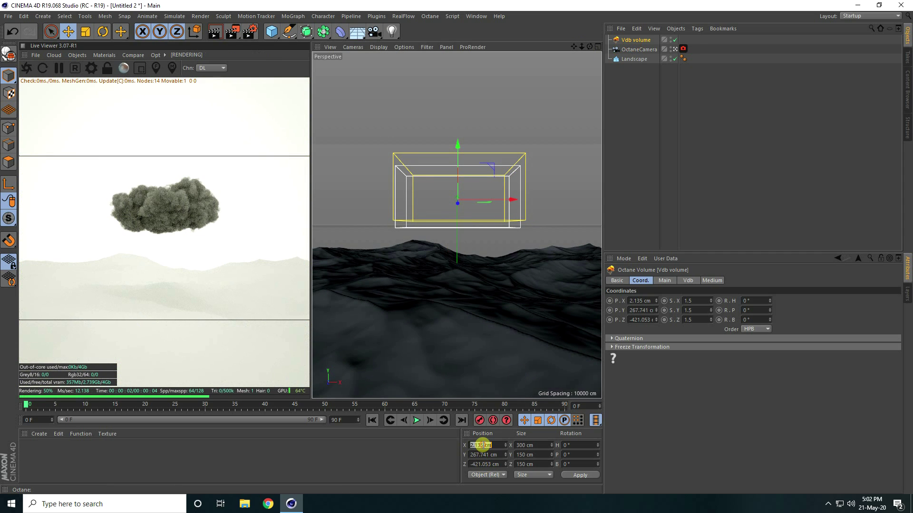
{"action": "type", "text": "300"}
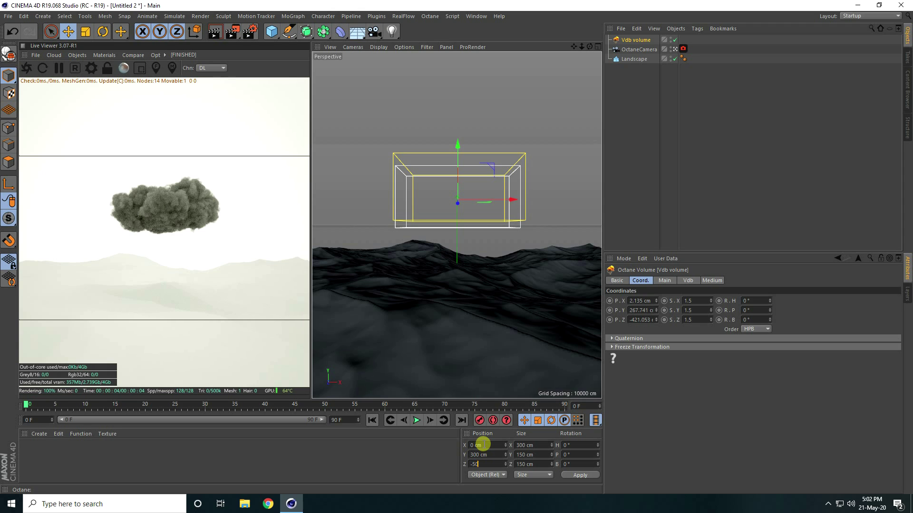
{"action": "left_click", "coordinate": [483, 444]}
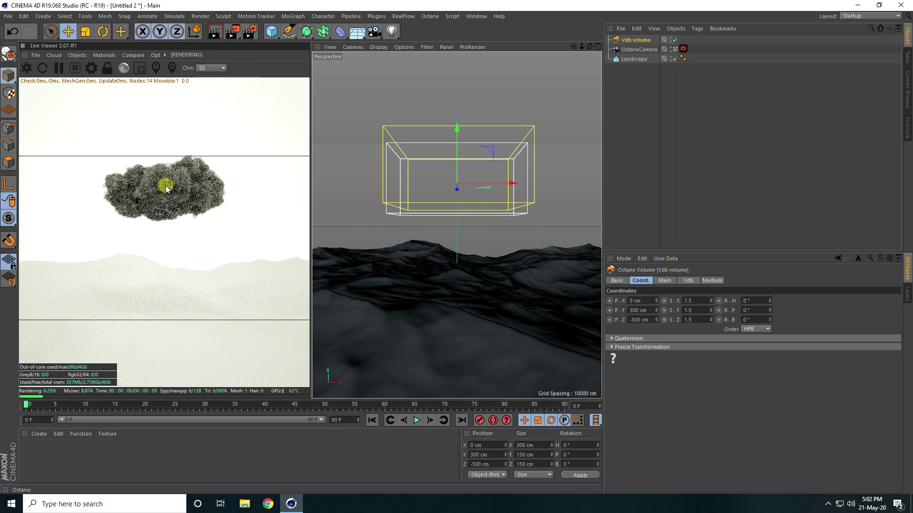
{"action": "left_click_drag", "start_coordinate": [461, 131], "coordinate": [460, 137]}
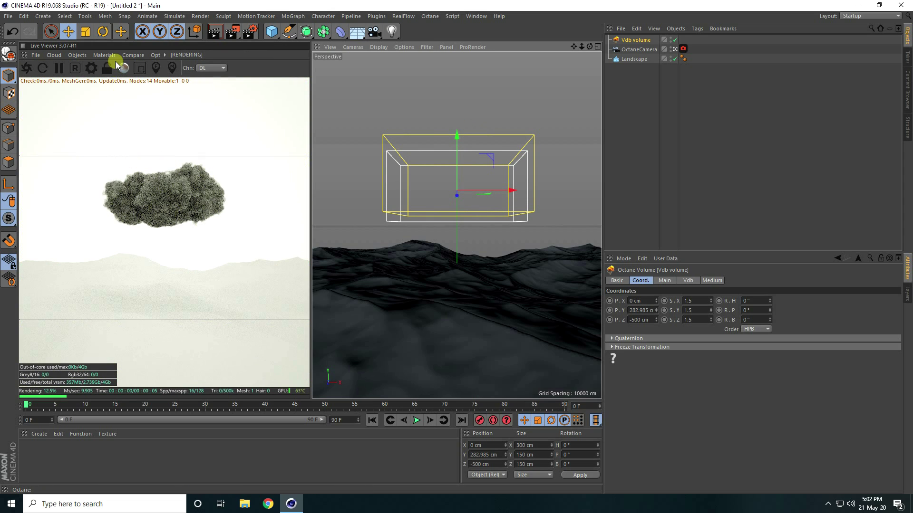
- Add an n-Side spline with 3 sides and raise it to a Y position of about 366 cm
{"action": "left_click", "coordinate": [290, 32]}
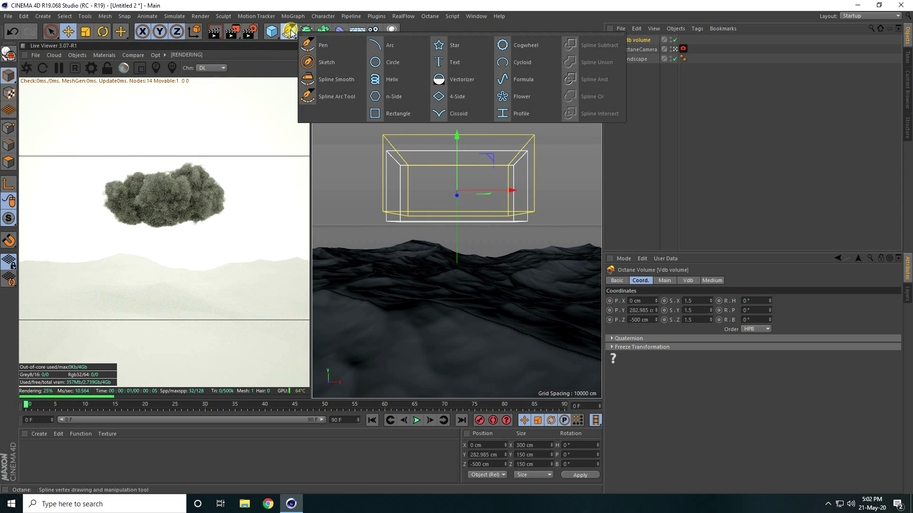
{"action": "left_click", "coordinate": [396, 98]}
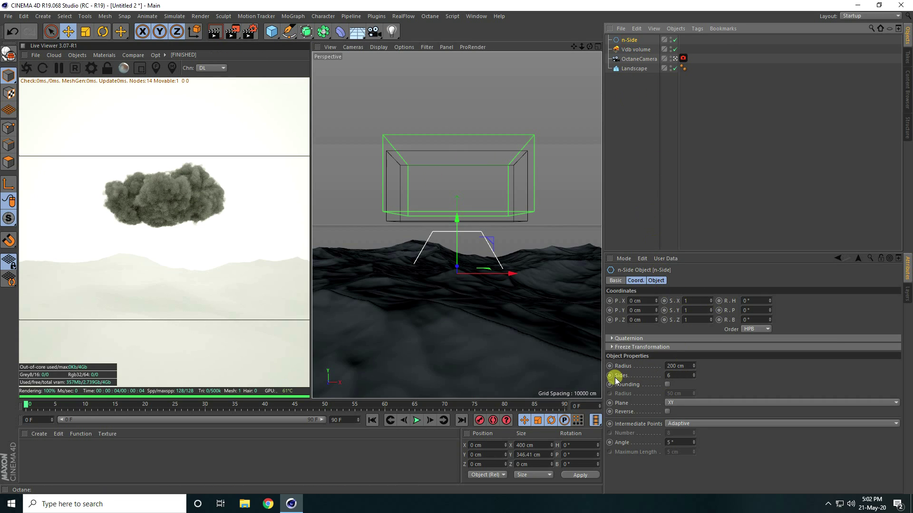
{"action": "left_click", "coordinate": [693, 377]}
{"action": "left_click", "coordinate": [694, 377]}
{"action": "left_click", "coordinate": [694, 378]}
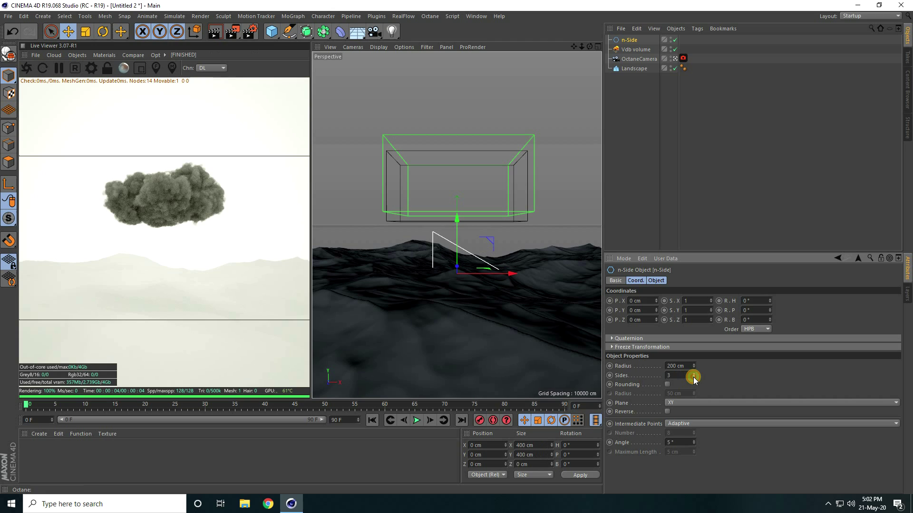
{"action": "left_click_drag", "start_coordinate": [456, 220], "coordinate": [461, 131]}
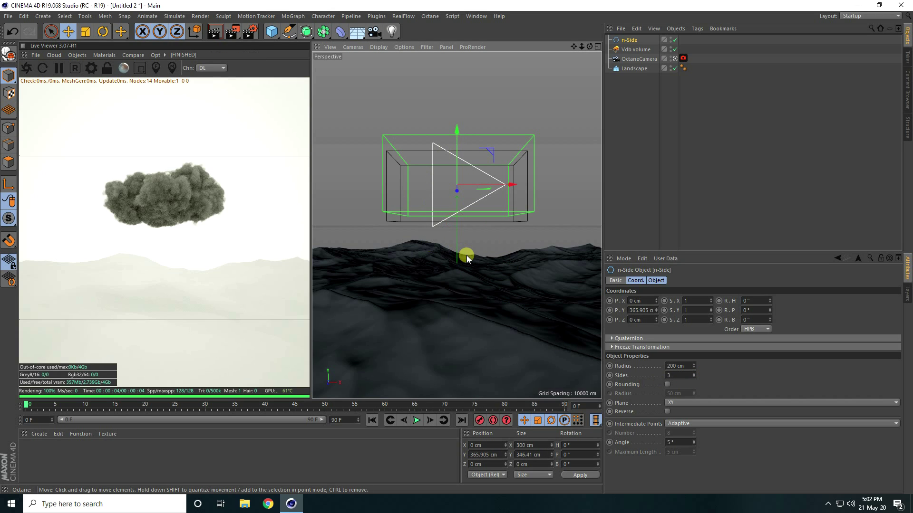
- Add a Rectangle spline with a width and height of 0.5 cm
{"action": "left_click", "coordinate": [306, 31]}
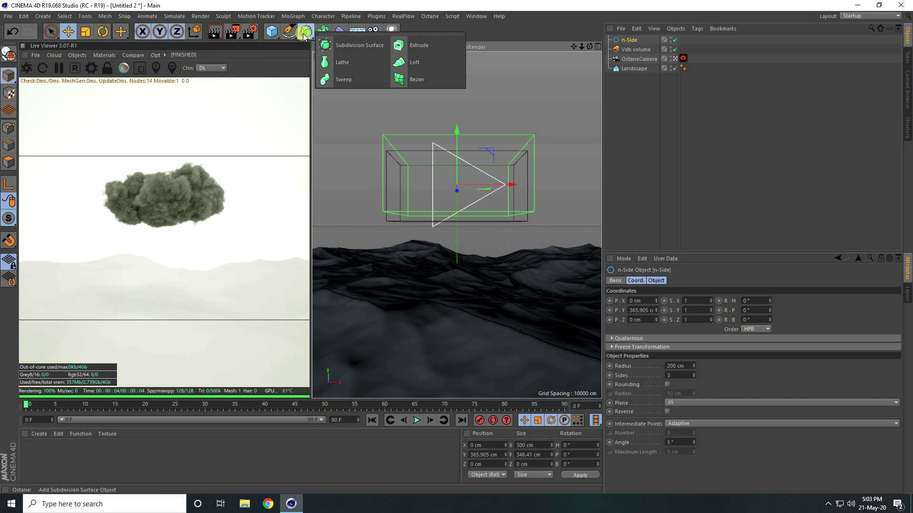
{"action": "left_click", "coordinate": [289, 31]}
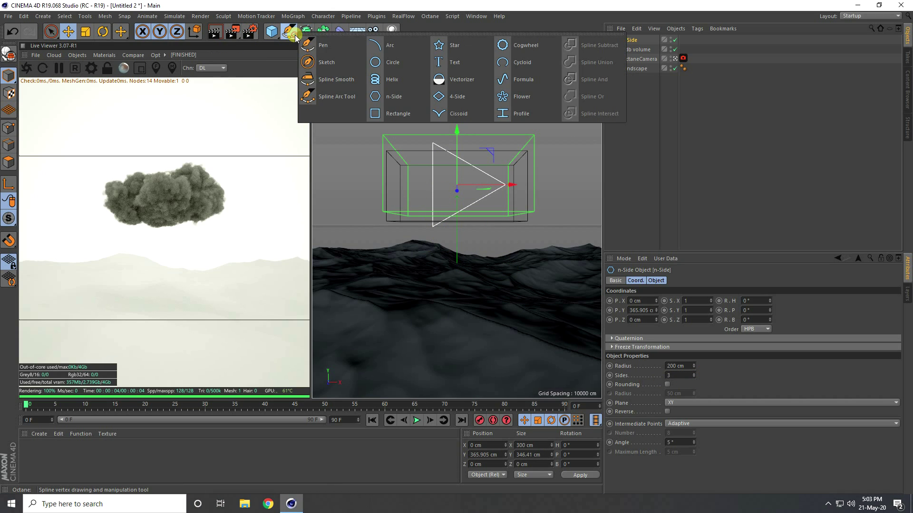
{"action": "left_click", "coordinate": [389, 117]}
{"action": "left_click", "coordinate": [656, 280]}
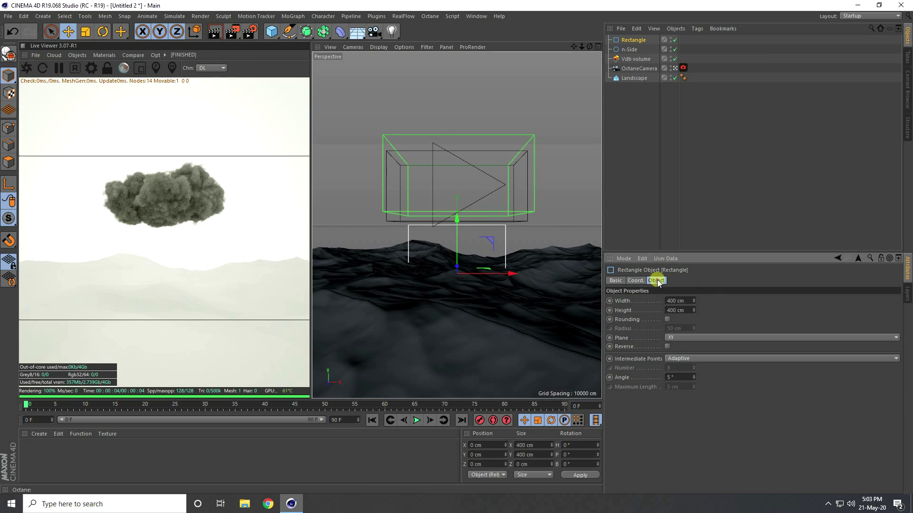
{"action": "left_click", "coordinate": [683, 301]}
{"action": "type", "text": "0.5"}
{"action": "key", "text": "Tab"}
{"action": "type", "text": "0"}
- Add a Sweep, nest the Rectangle and n-Side splines under it, and raise both splines
{"action": "left_click", "coordinate": [306, 31]}
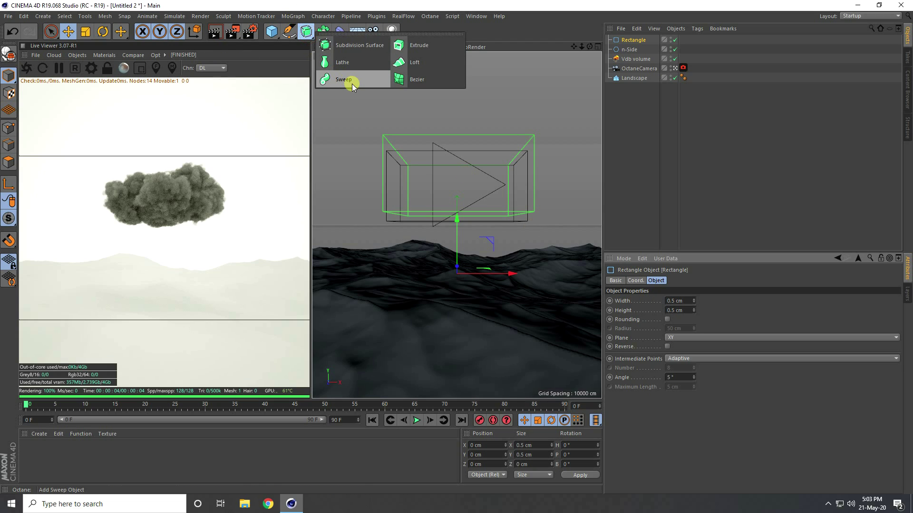
{"action": "left_click", "coordinate": [352, 81]}
{"action": "left_click_drag", "start_coordinate": [643, 58], "coordinate": [628, 40]}
{"action": "left_click_drag", "start_coordinate": [458, 175], "coordinate": [458, 148]}
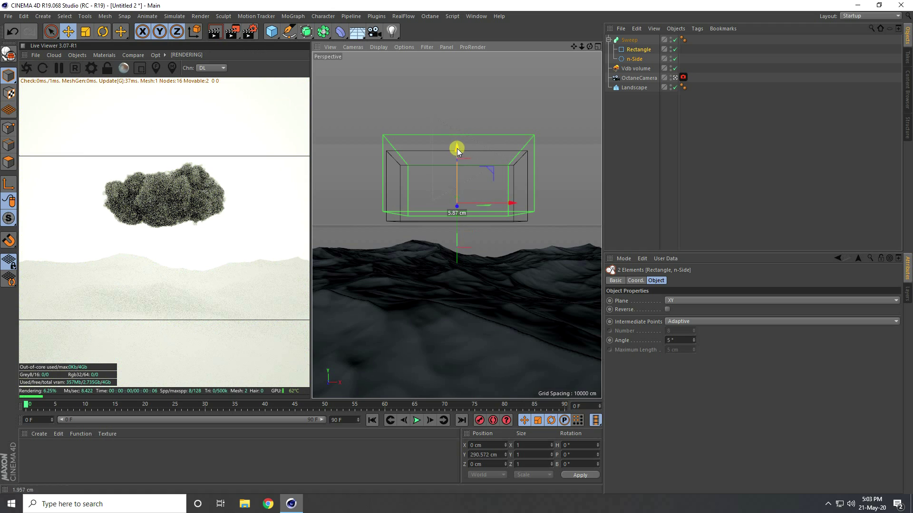
- Set the width and height of the Sweep's Rectangle profile to 1 cm
{"action": "left_click", "coordinate": [628, 50]}
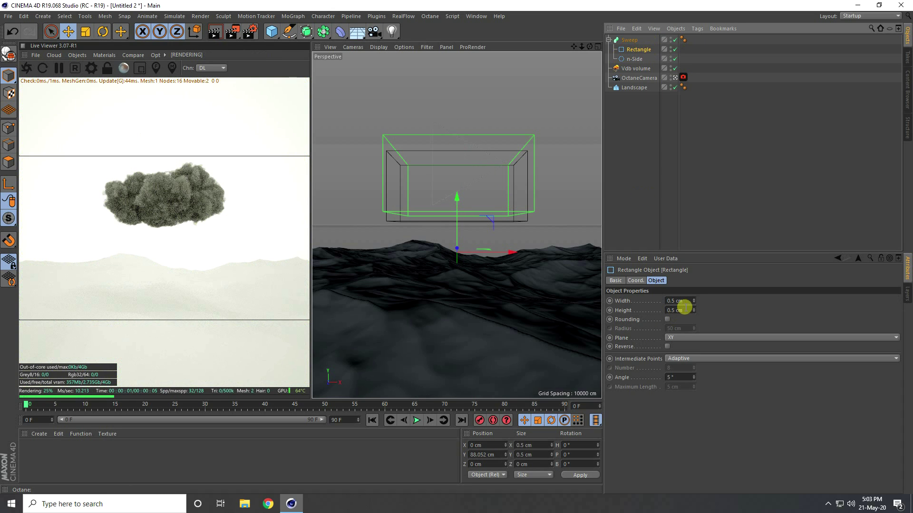
{"action": "type", "text": "1"}
{"action": "key", "text": "Return"}
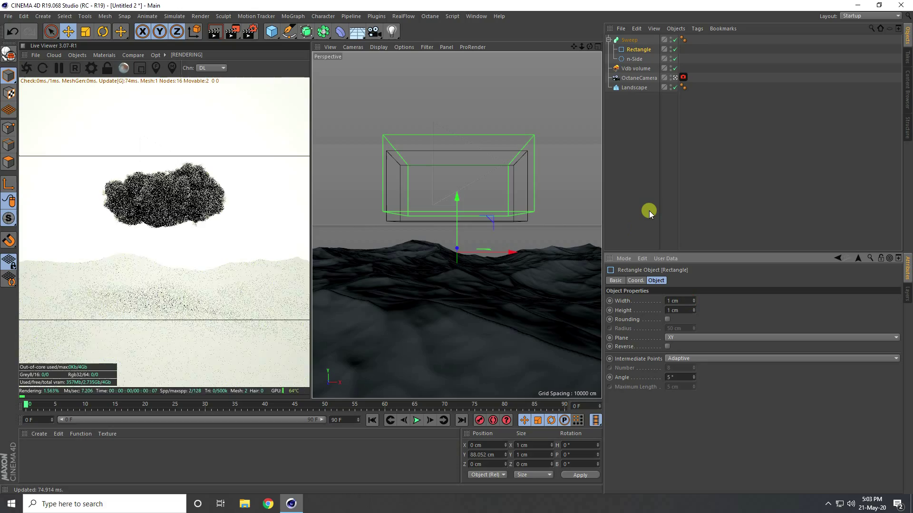
- Leave the Octane camera view and move the Sweep forward to a Z position of about -593 cm
{"action": "left_click", "coordinate": [675, 78]}
{"action": "left_click_drag", "start_coordinate": [424, 168], "coordinate": [386, 353], "text": "alt"}
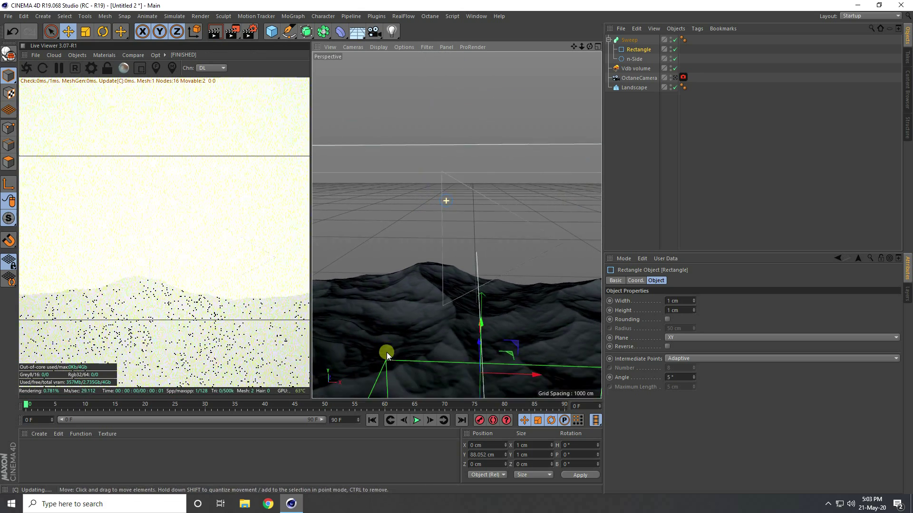
{"action": "left_click", "coordinate": [629, 40]}
{"action": "left_click", "coordinate": [608, 40]}
{"action": "right_click_drag", "start_coordinate": [598, 69], "coordinate": [397, 167], "text": "alt"}
{"action": "left_click_drag", "start_coordinate": [465, 218], "coordinate": [427, 280], "text": "alt"}
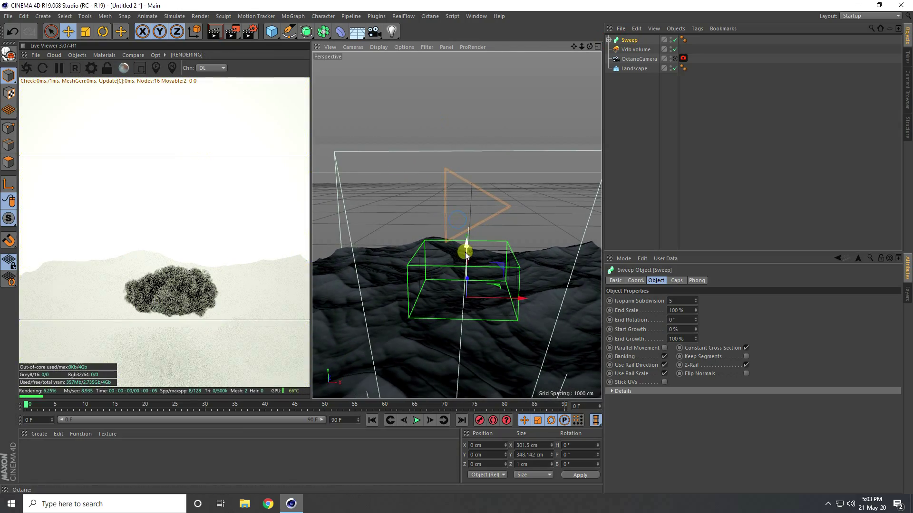
{"action": "left_click_drag", "start_coordinate": [452, 320], "coordinate": [426, 335], "text": "alt"}
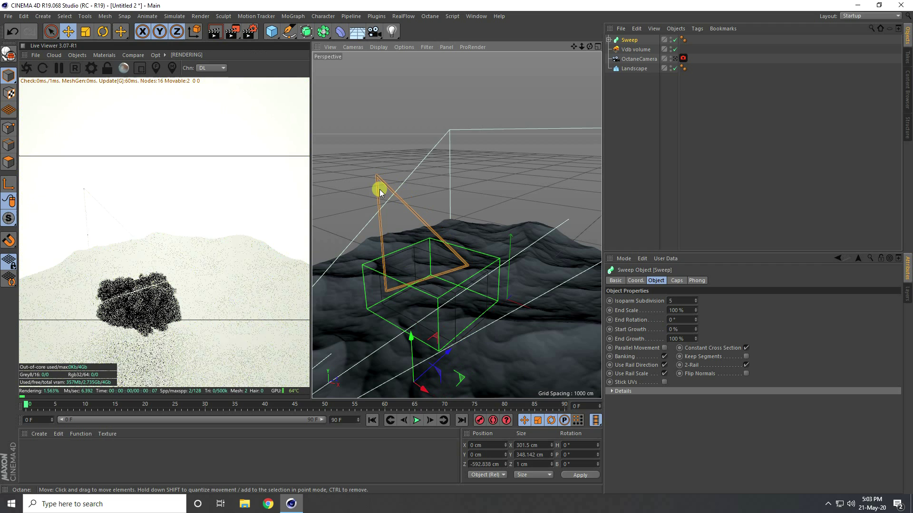
{"action": "left_click_drag", "start_coordinate": [402, 248], "coordinate": [506, 139], "text": "alt"}
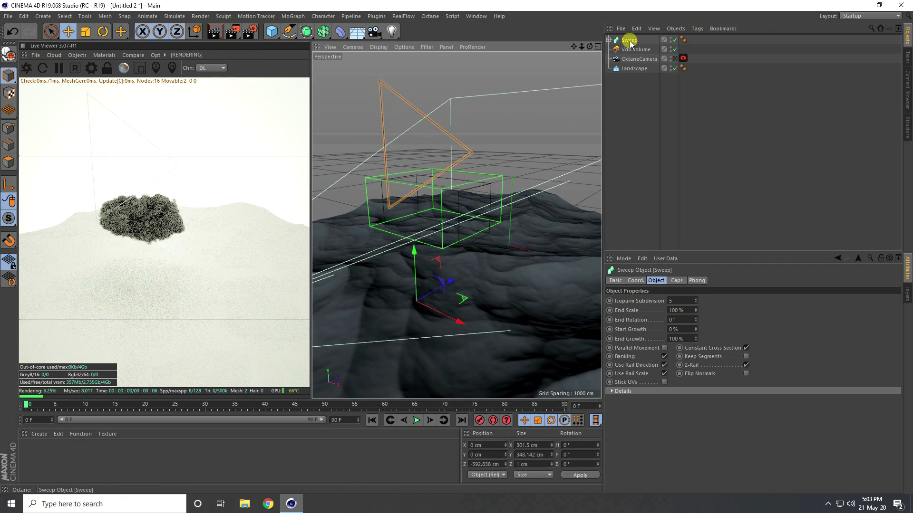
- Center the Sweep's axis with Axis Center, using all points with Points Center, Include Children and Use All Objects enabled
{"action": "left_click", "coordinate": [107, 16]}
{"action": "mouse_move", "coordinate": [117, 91]}
{"action": "left_click", "coordinate": [180, 108]}
{"action": "left_click", "coordinate": [169, 171]}
{"action": "left_click", "coordinate": [221, 127]}
{"action": "left_click", "coordinate": [220, 85]}
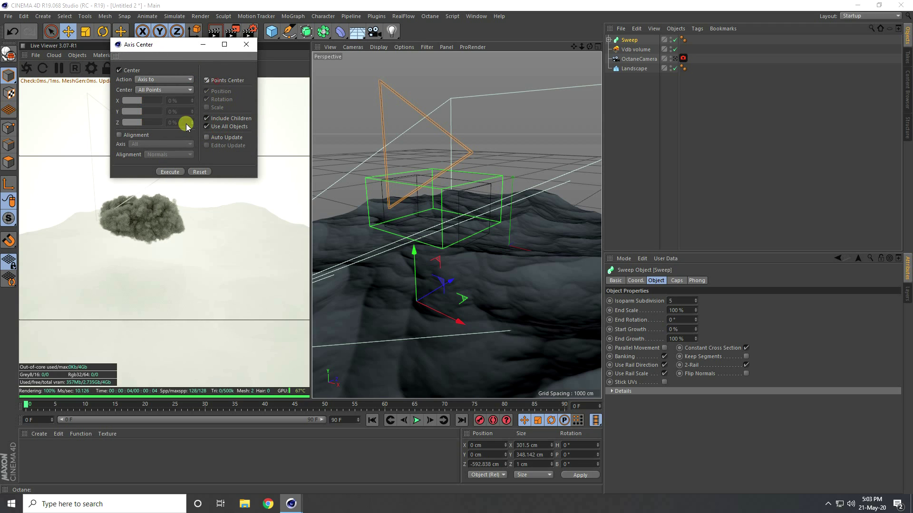
{"action": "left_click", "coordinate": [170, 171]}
{"action": "left_click", "coordinate": [246, 45]}
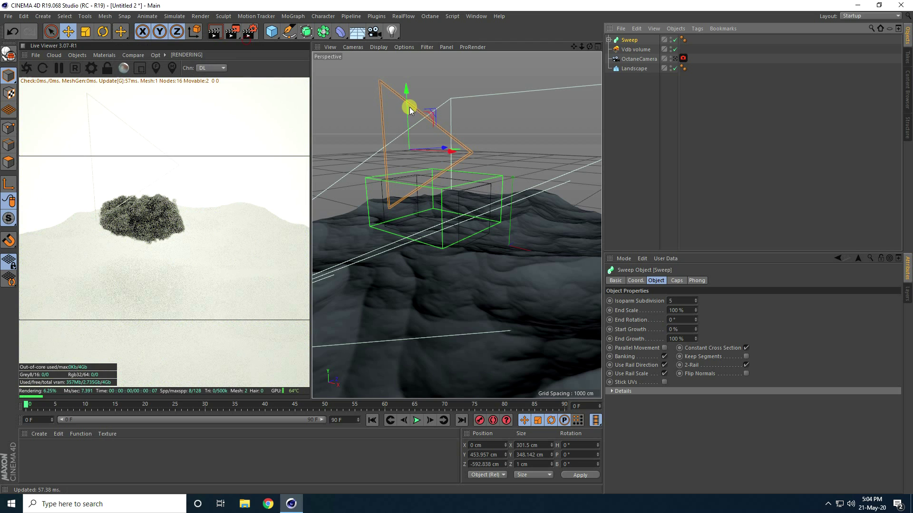
- Lower the Sweep to a Y position of about 303 cm and shift it to X about 7 cm
{"action": "left_click_drag", "start_coordinate": [405, 91], "coordinate": [404, 150]}
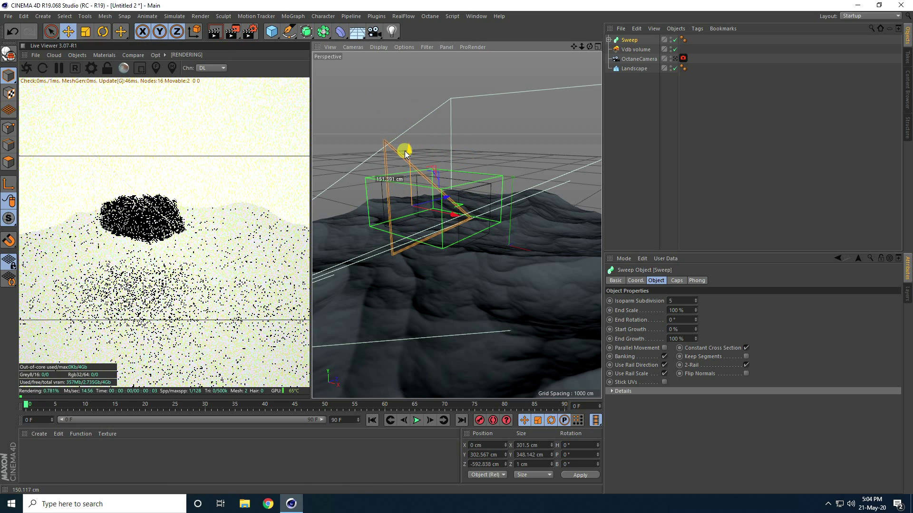
{"action": "middle_click", "coordinate": [420, 188]}
{"action": "middle_click", "coordinate": [505, 259]}
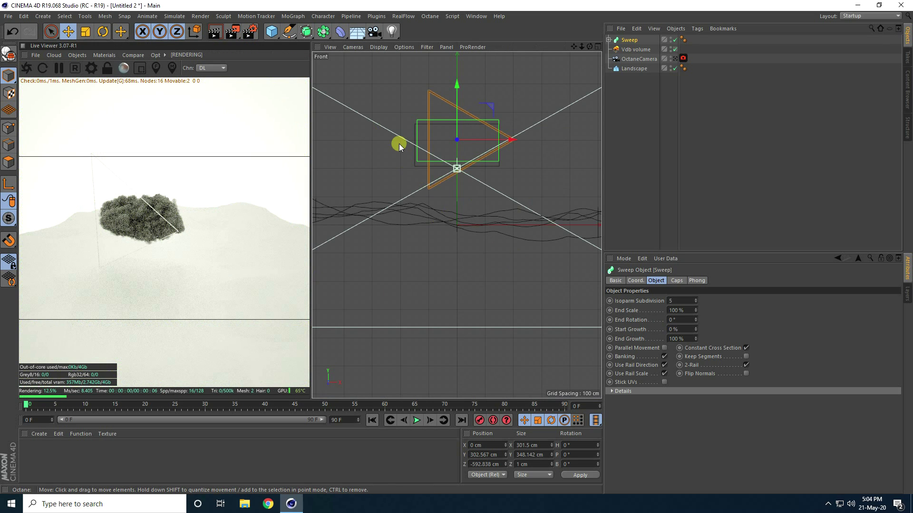
{"action": "scroll", "coordinate": [457, 124], "scroll_direction": "up", "scroll_amount": 2}
{"action": "left_click_drag", "start_coordinate": [507, 147], "coordinate": [510, 148]}
- Move the Sweep back to a Z position of about -493 cm and look through the Octane camera again
{"action": "middle_click", "coordinate": [485, 151]}
{"action": "middle_click", "coordinate": [489, 117]}
{"action": "scroll", "coordinate": [456, 309], "scroll_direction": "down", "scroll_amount": 2}
{"action": "scroll", "coordinate": [475, 298], "scroll_direction": "up", "scroll_amount": 3}
{"action": "left_click_drag", "start_coordinate": [475, 299], "coordinate": [468, 260]}
{"action": "middle_click", "coordinate": [418, 227]}
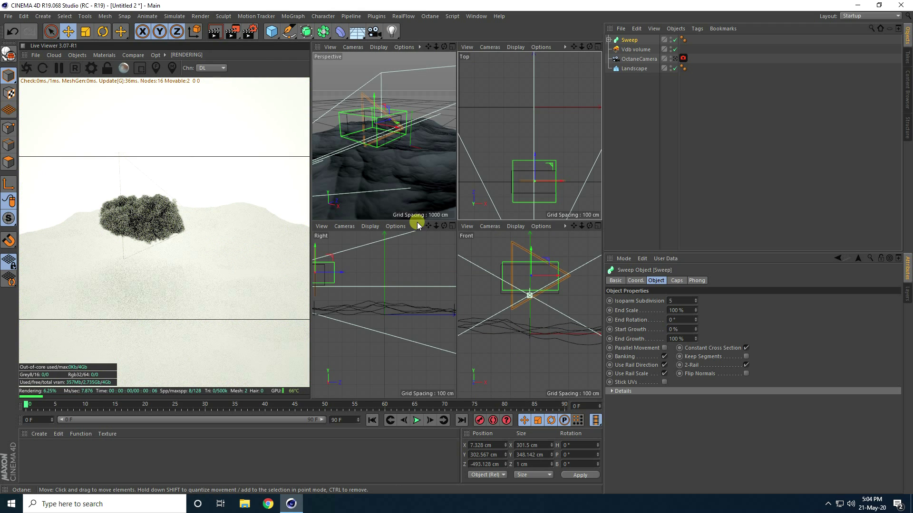
{"action": "middle_click", "coordinate": [438, 205]}
{"action": "left_click", "coordinate": [675, 58]}
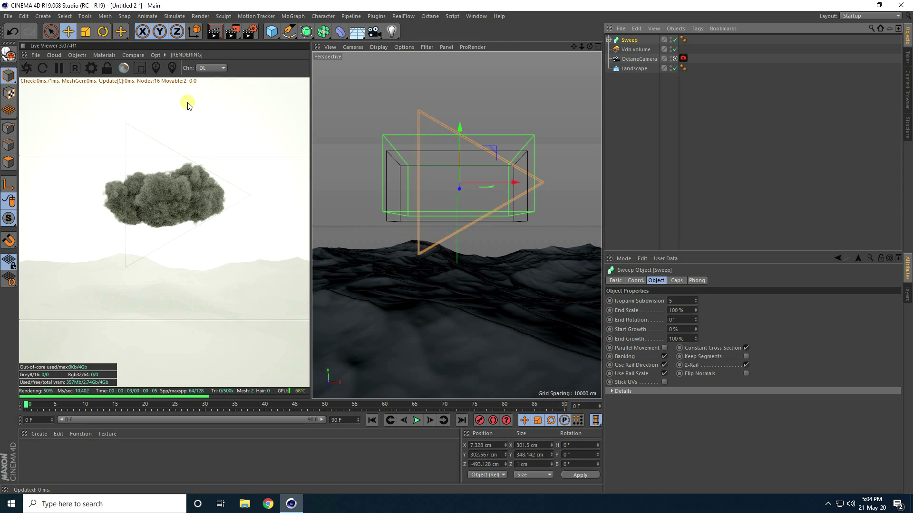
- Set the render output resolution to 1000 x 1000 pixels
{"action": "left_click", "coordinate": [251, 35]}
{"action": "left_click", "coordinate": [224, 50]}
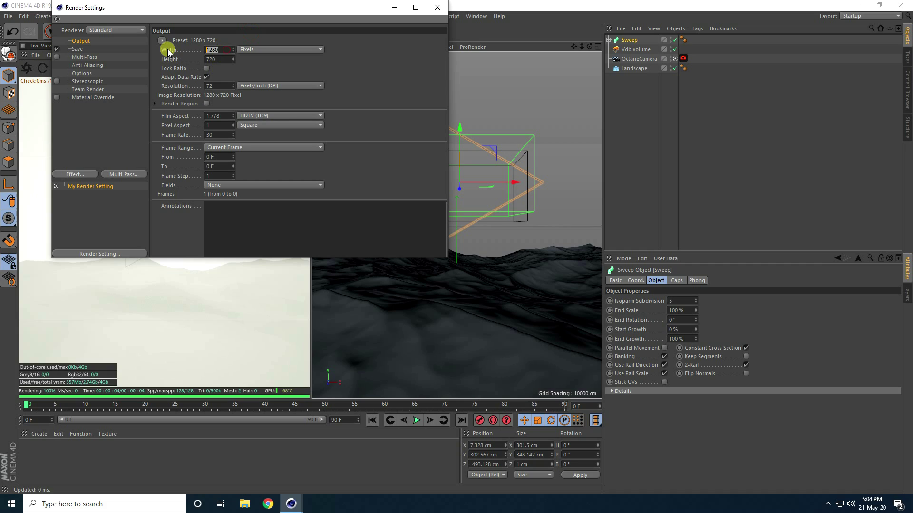
{"action": "type", "text": "1000"}
{"action": "key", "text": "Tab"}
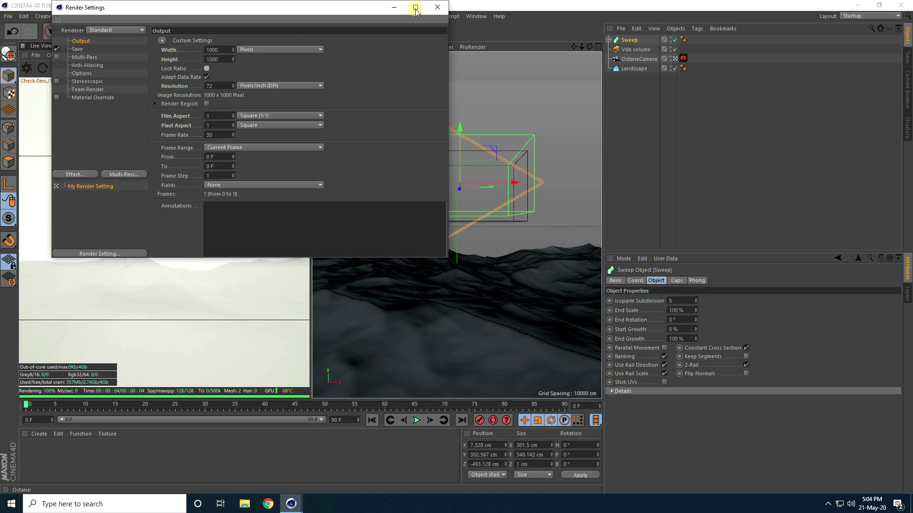
{"action": "left_click", "coordinate": [437, 7]}
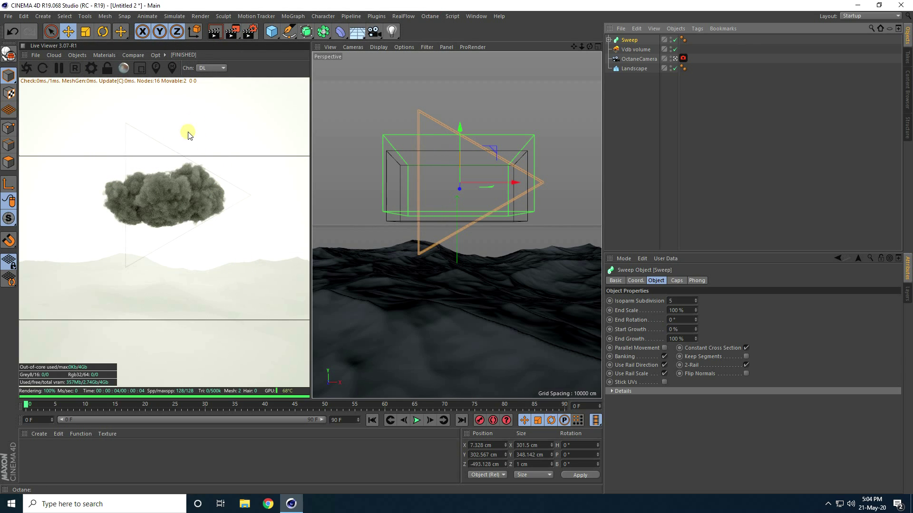
- Restart the Live Viewer render and shift the Sweep to an X position of about -4 cm
{"action": "left_click", "coordinate": [30, 68]}
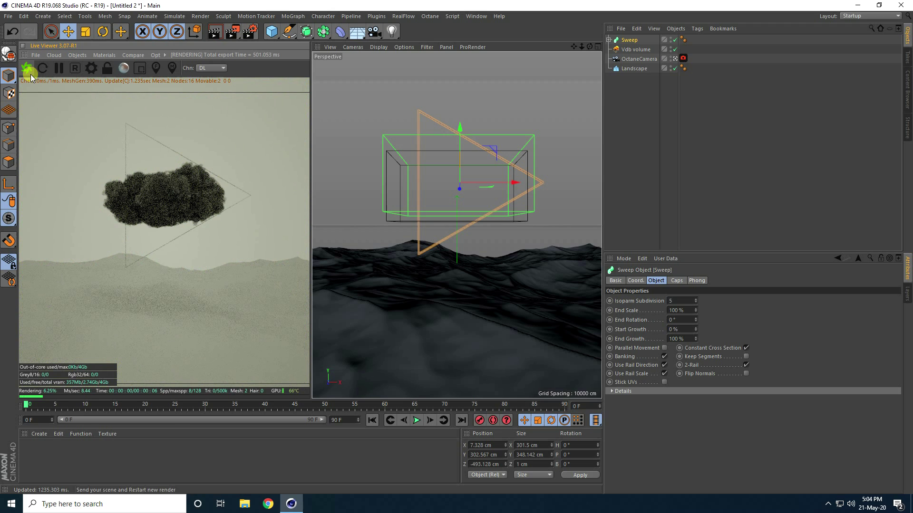
{"action": "left_click_drag", "start_coordinate": [515, 183], "coordinate": [509, 182]}
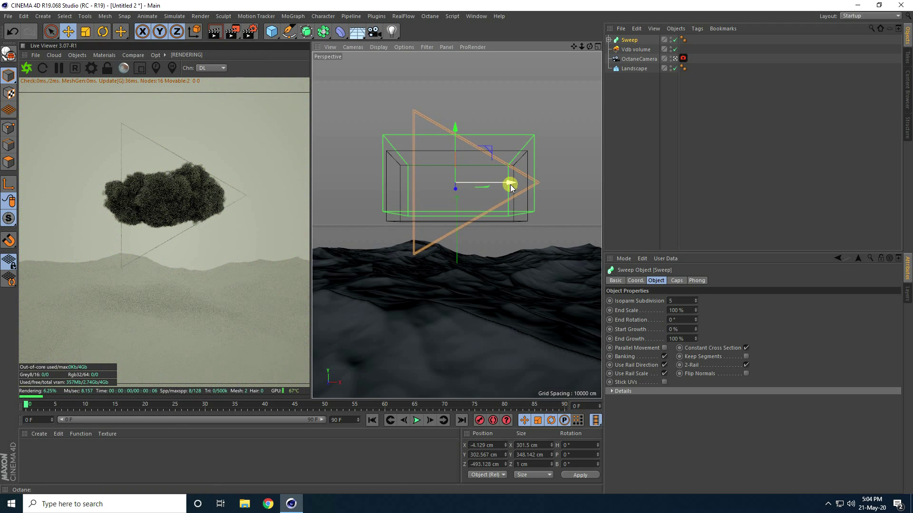
- Add an HDRI environment and load photo-of-mountains-during-sunset from the tex folder as its image texture
{"action": "left_click", "coordinate": [77, 56]}
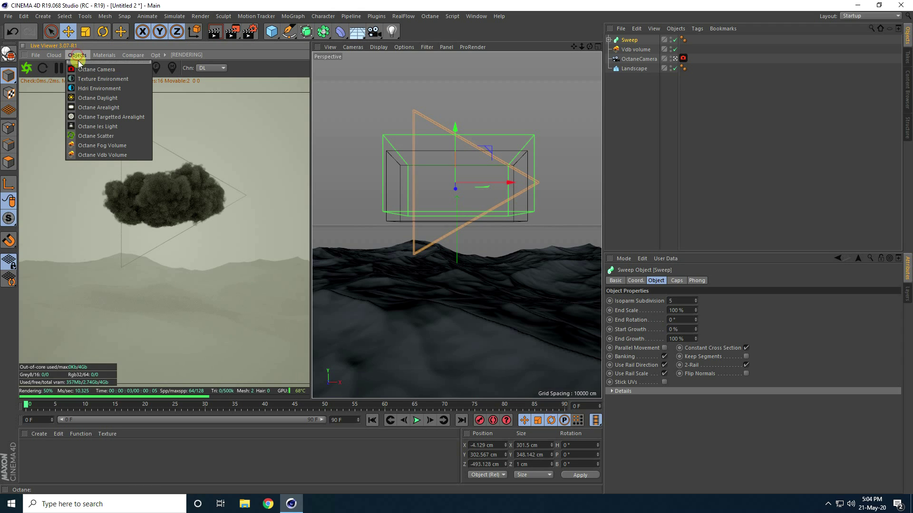
{"action": "left_click", "coordinate": [106, 88]}
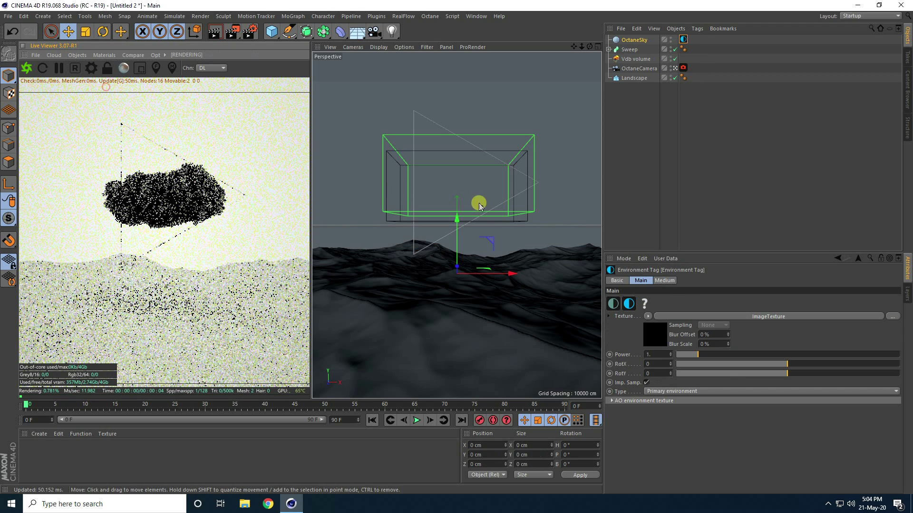
{"action": "left_click", "coordinate": [656, 338]}
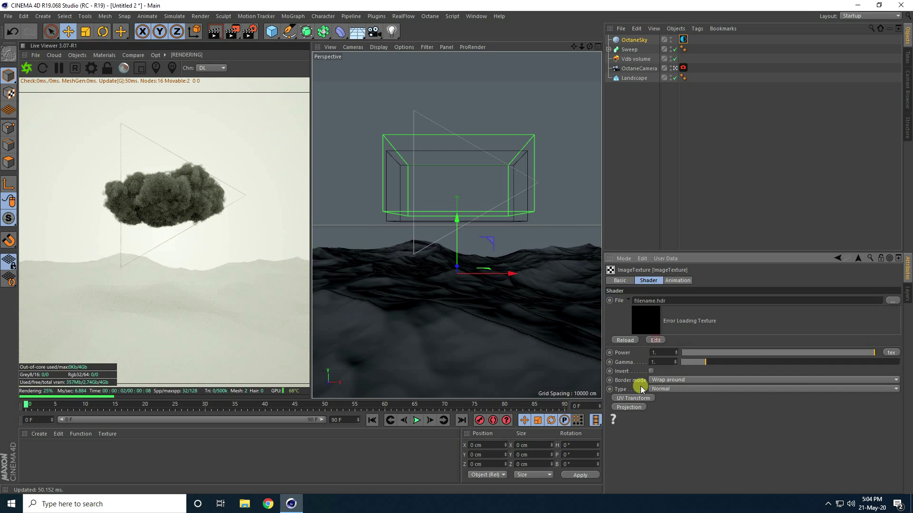
{"action": "left_click", "coordinate": [893, 302]}
{"action": "left_click", "coordinate": [110, 98]}
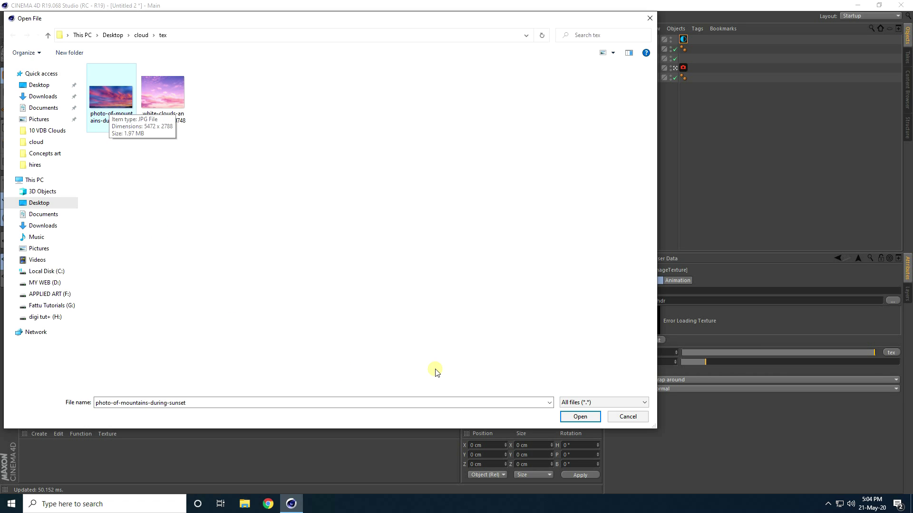
{"action": "left_click", "coordinate": [581, 418]}
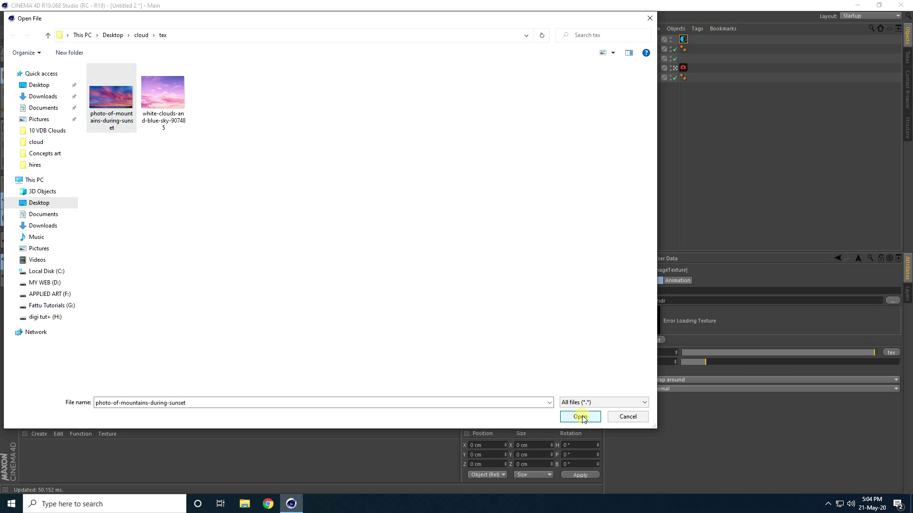
{"action": "left_click", "coordinate": [506, 288]}
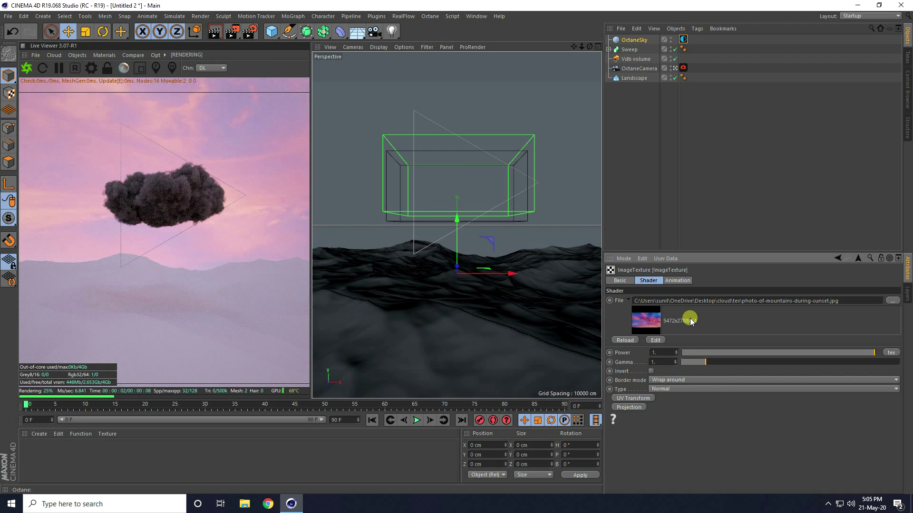
- Add a UV transform to the sky texture with S.X and S.Y at about 0.256 and T.Y at 0.03
{"action": "left_click", "coordinate": [640, 401]}
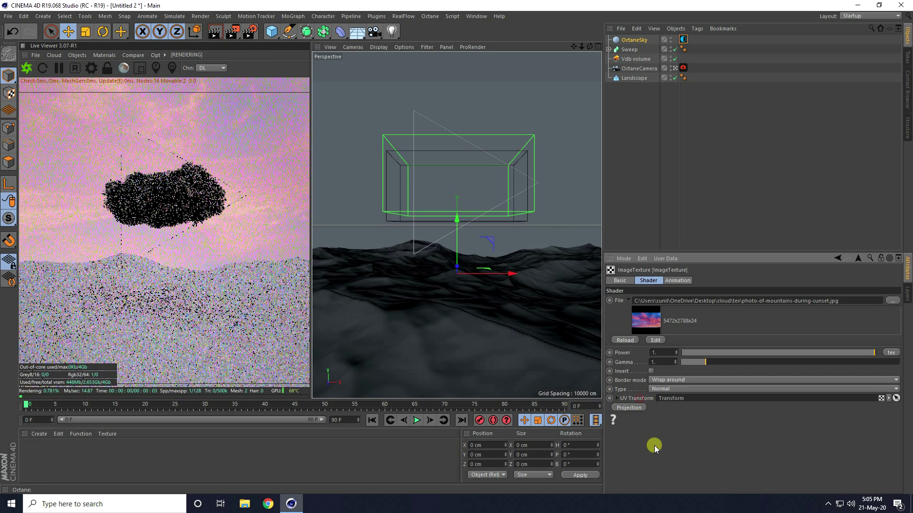
{"action": "left_click", "coordinate": [617, 399]}
{"action": "scroll", "coordinate": [743, 413], "scroll_direction": "down", "scroll_amount": 5}
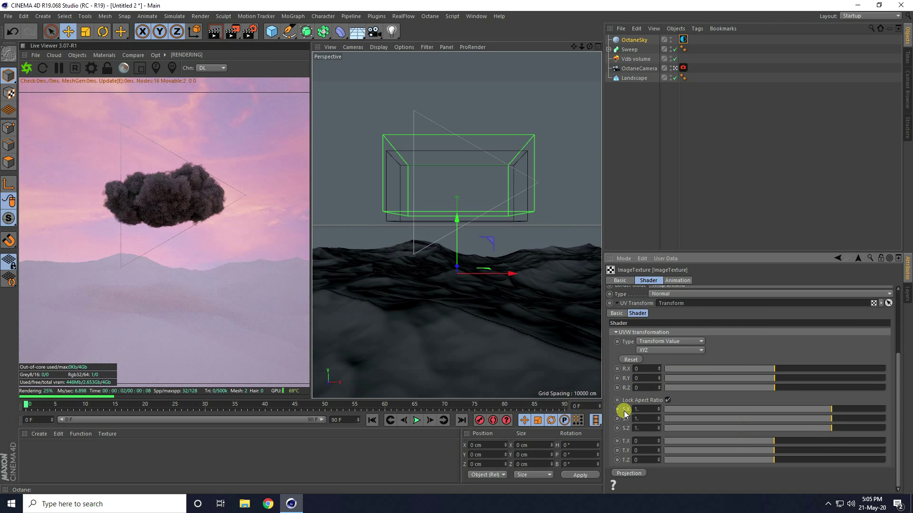
{"action": "left_click_drag", "start_coordinate": [821, 410], "coordinate": [799, 414]}
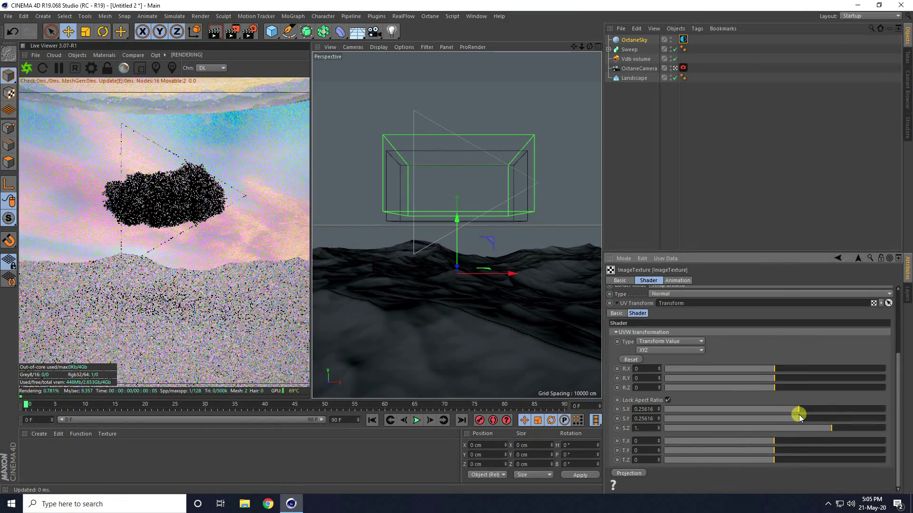
{"action": "left_click", "coordinate": [659, 449]}
{"action": "left_click", "coordinate": [659, 449]}
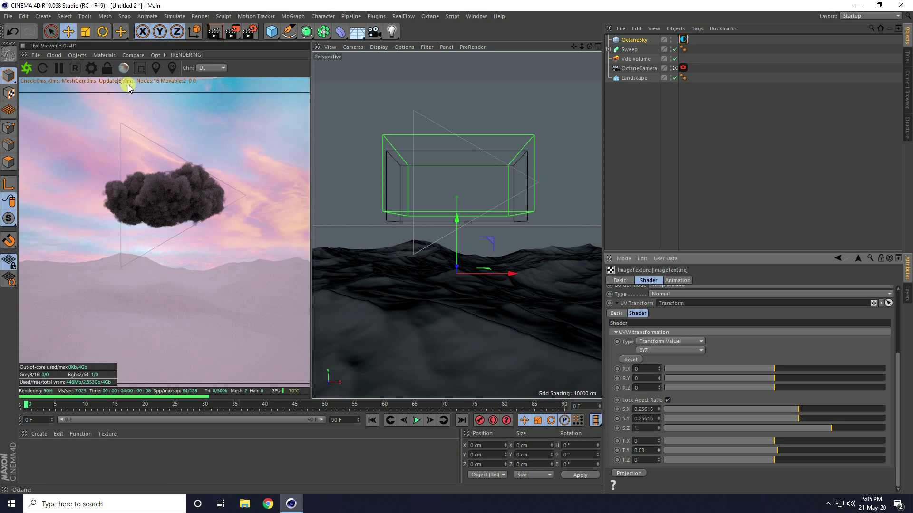
- Add an Octane Daylight and enable Mix sky texture on it
{"action": "left_click", "coordinate": [77, 55]}
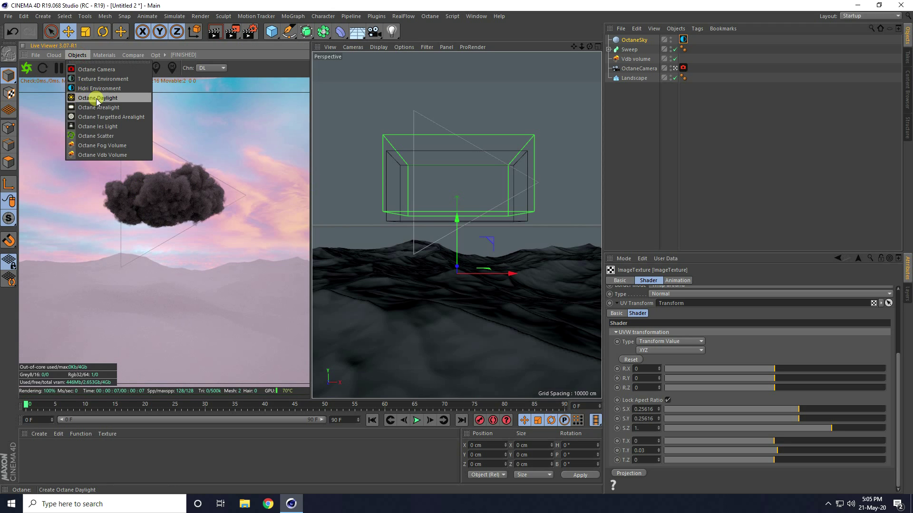
{"action": "left_click", "coordinate": [95, 98]}
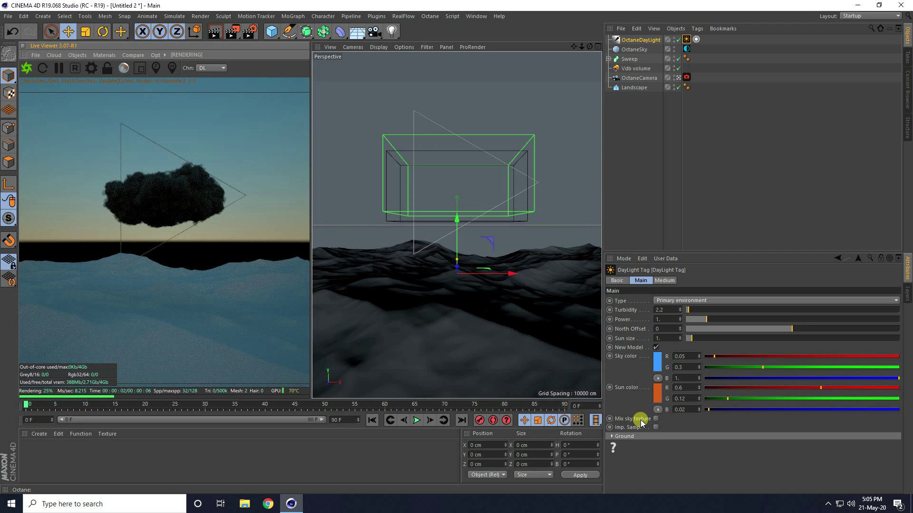
{"action": "left_click", "coordinate": [656, 419]}
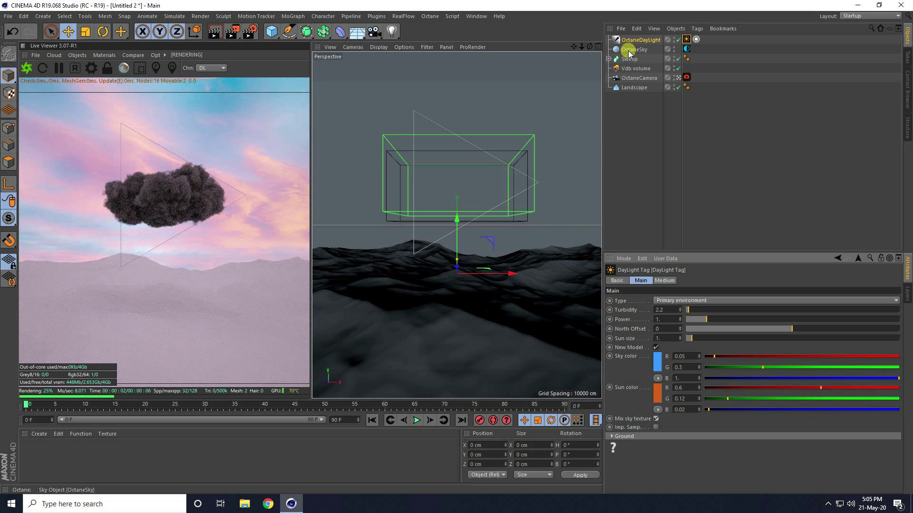
- Set the OctaneSky environment tag's type to Visible environment
{"action": "left_click", "coordinate": [686, 49]}
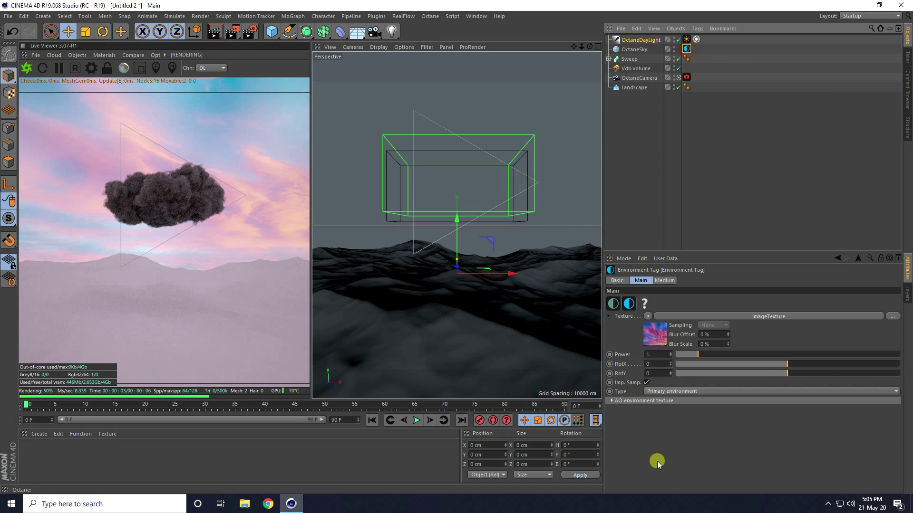
{"action": "left_click", "coordinate": [652, 391]}
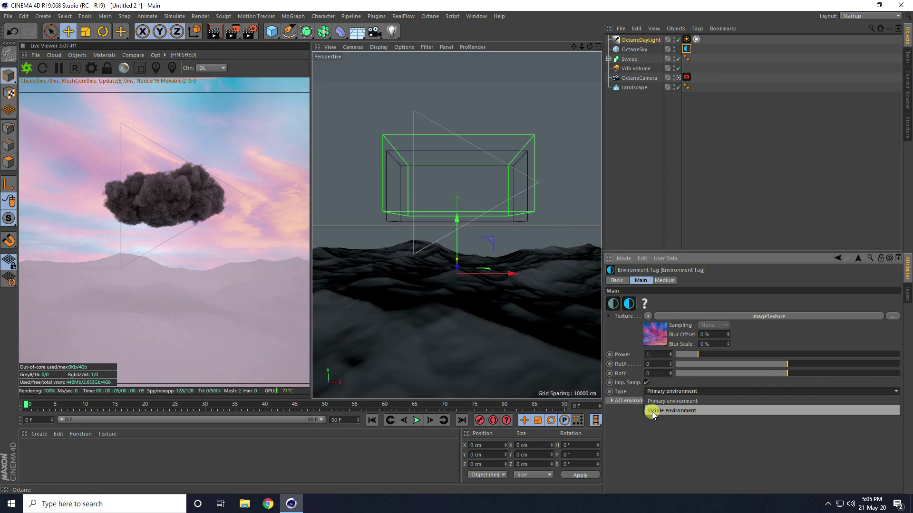
{"action": "left_click", "coordinate": [670, 412]}
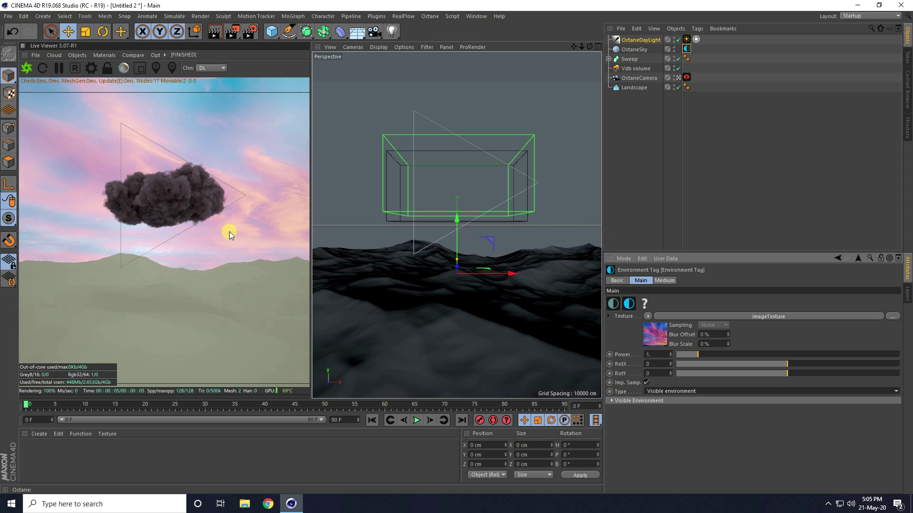
- Set the Vdb volume's medium absorption color to pink, with H 299°, S 30% and V 100%
{"action": "left_click", "coordinate": [628, 69]}
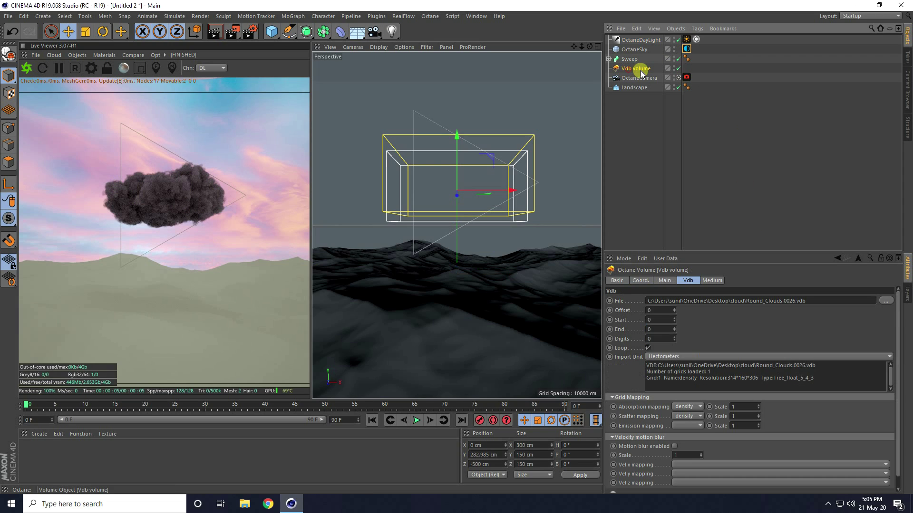
{"action": "left_click", "coordinate": [711, 281]}
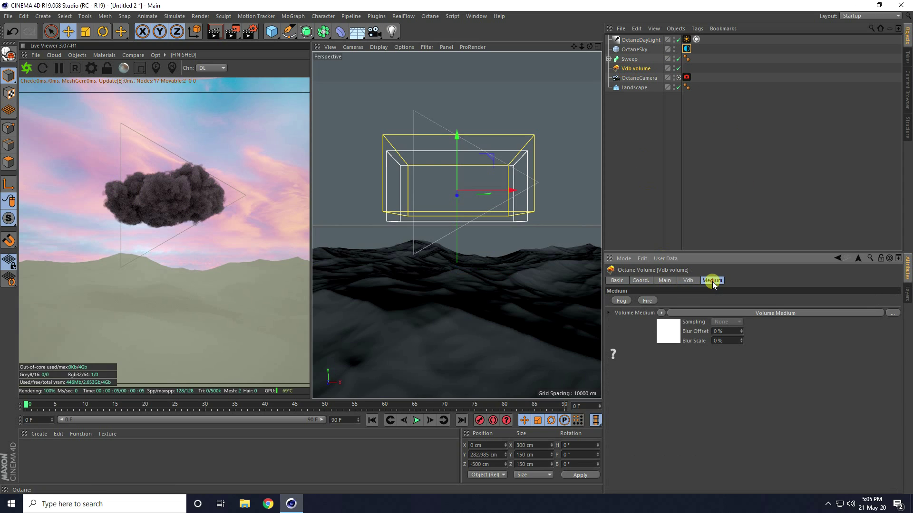
{"action": "left_click", "coordinate": [664, 335]}
{"action": "left_click", "coordinate": [617, 301]}
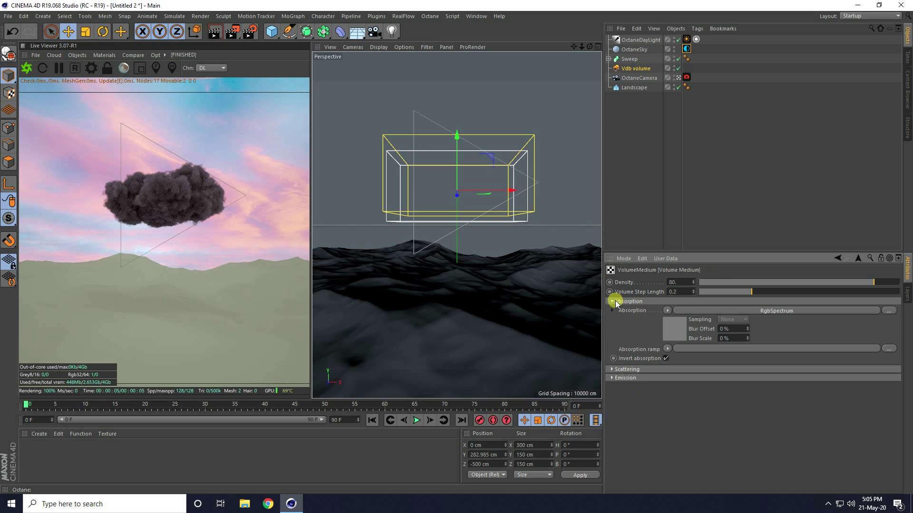
{"action": "left_click", "coordinate": [614, 369]}
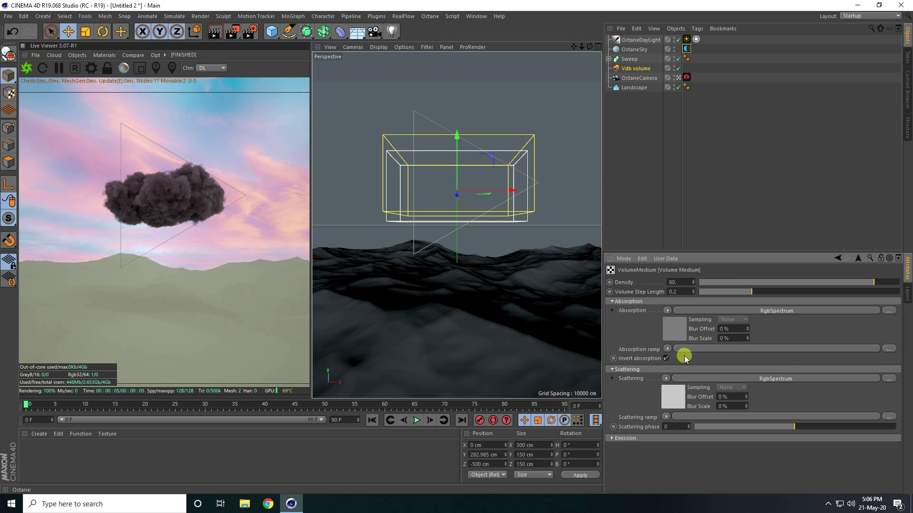
{"action": "left_click", "coordinate": [675, 324]}
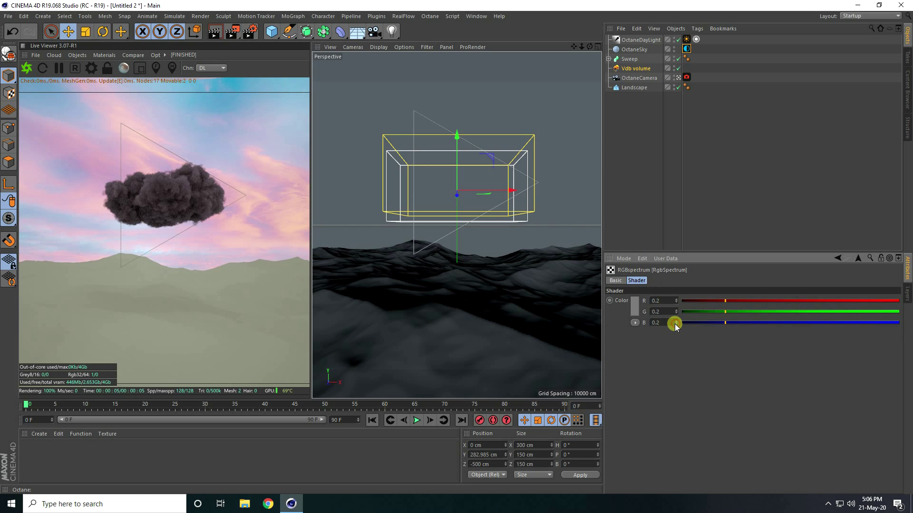
{"action": "left_click", "coordinate": [634, 307]}
{"action": "left_click", "coordinate": [604, 306]}
{"action": "left_click_drag", "start_coordinate": [653, 312], "coordinate": [680, 311]}
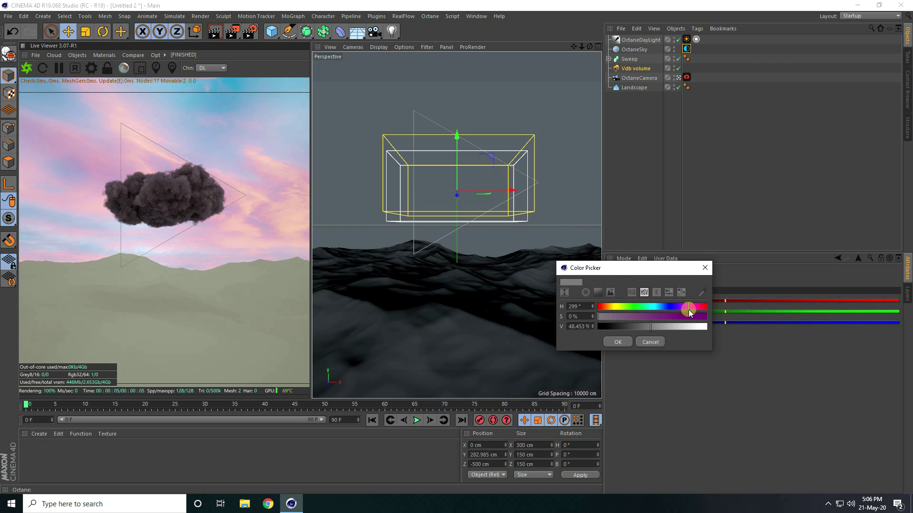
{"action": "left_click_drag", "start_coordinate": [626, 327], "coordinate": [692, 327]}
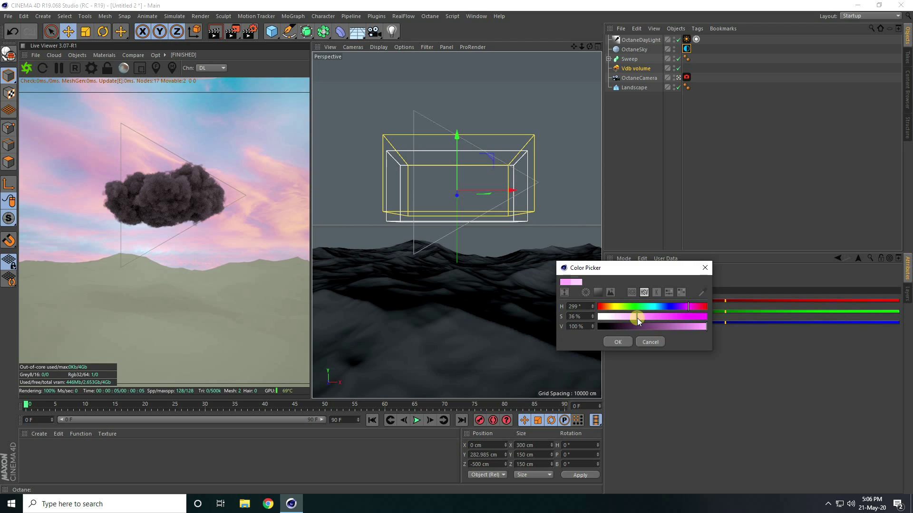
{"action": "mouse_move", "coordinate": [639, 318]}
{"action": "left_mouse_down"}
{"action": "mouse_move", "coordinate": [686, 308]}
{"action": "mouse_move", "coordinate": [651, 318]}
{"action": "left_mouse_up"}
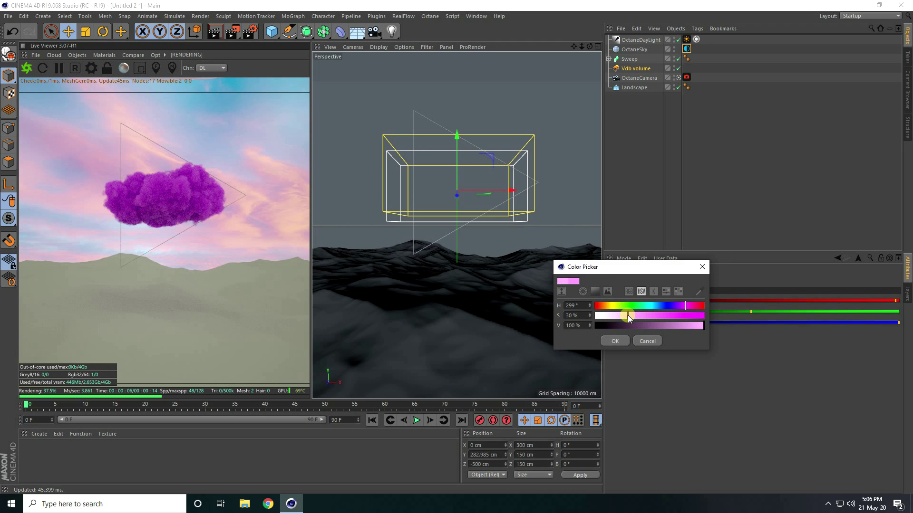
{"action": "left_click", "coordinate": [618, 341]}
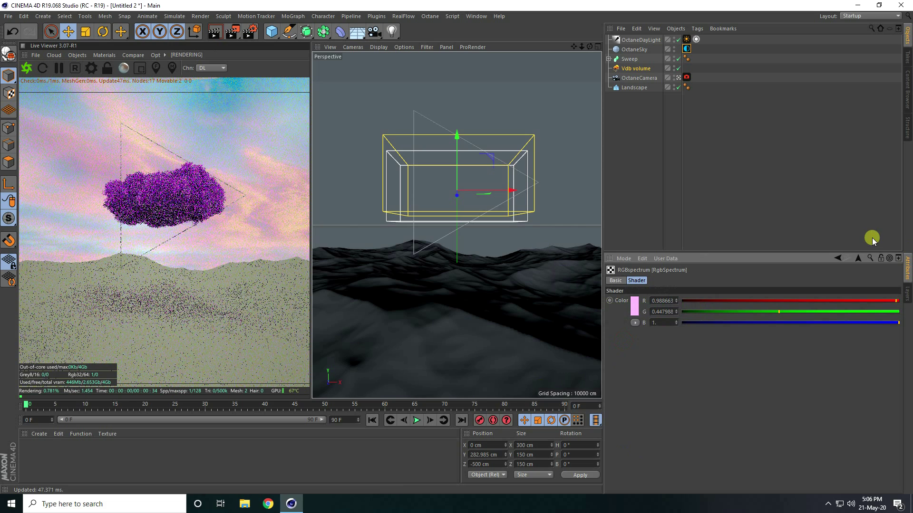
- Set the cloud medium's scattering color to a brighter white, with H 0°, S 0% and V 90%
{"action": "left_click", "coordinate": [837, 258]}
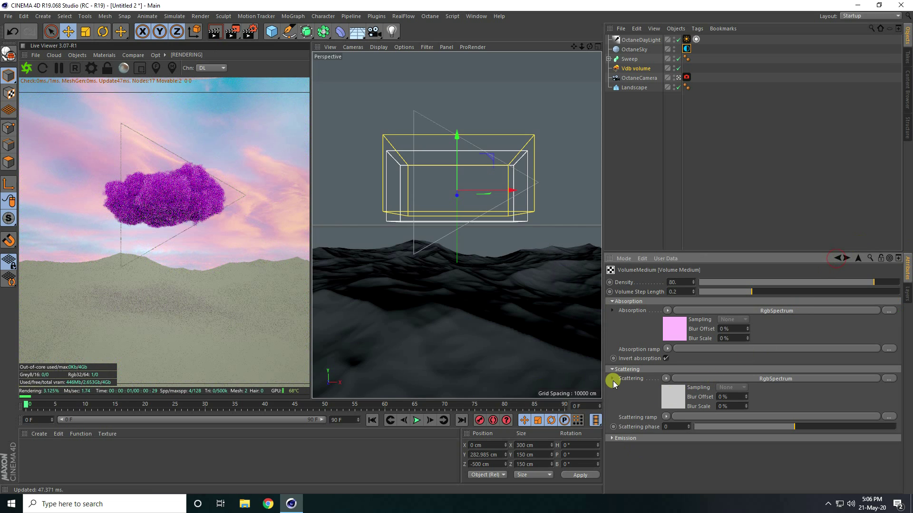
{"action": "left_click", "coordinate": [673, 397]}
{"action": "left_click", "coordinate": [635, 308]}
{"action": "left_click_drag", "start_coordinate": [682, 324], "coordinate": [698, 322]}
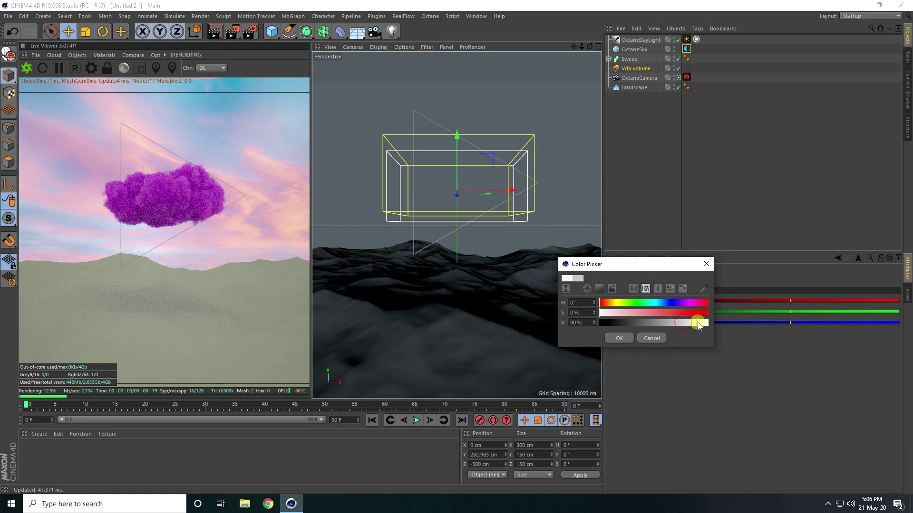
{"action": "left_click", "coordinate": [618, 339]}
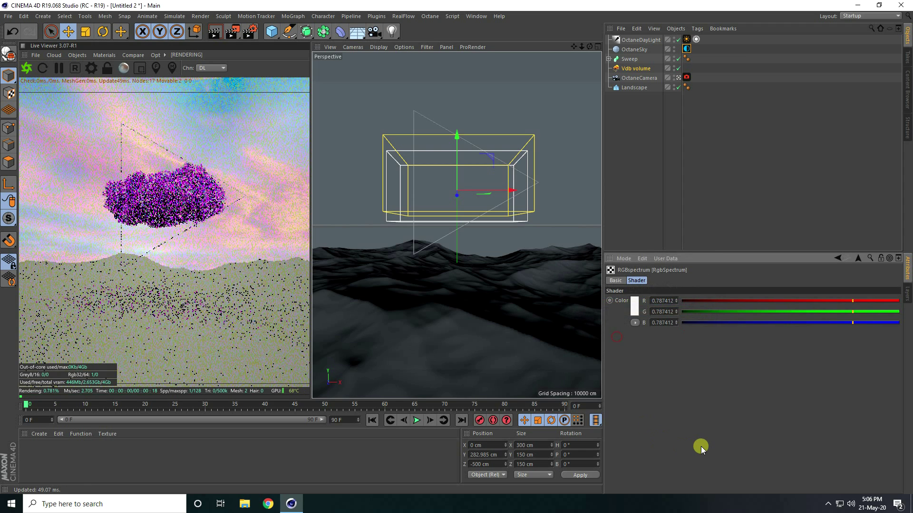
- Scale the Sweep triangle down to about 227 x 262 cm and rotate its heading to about -21.6°
{"action": "left_click", "coordinate": [630, 60]}
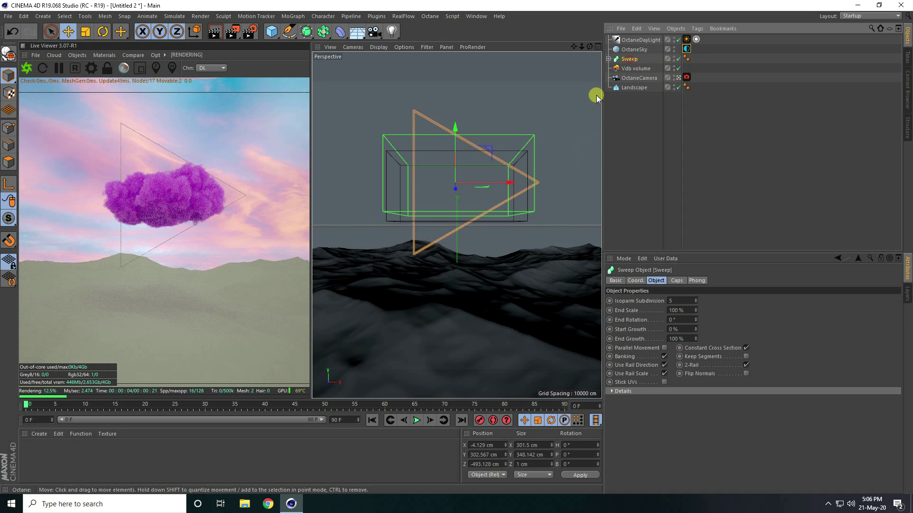
{"action": "left_click", "coordinate": [85, 31]}
{"action": "left_click_drag", "start_coordinate": [507, 139], "coordinate": [442, 178]}
{"action": "left_click", "coordinate": [103, 31]}
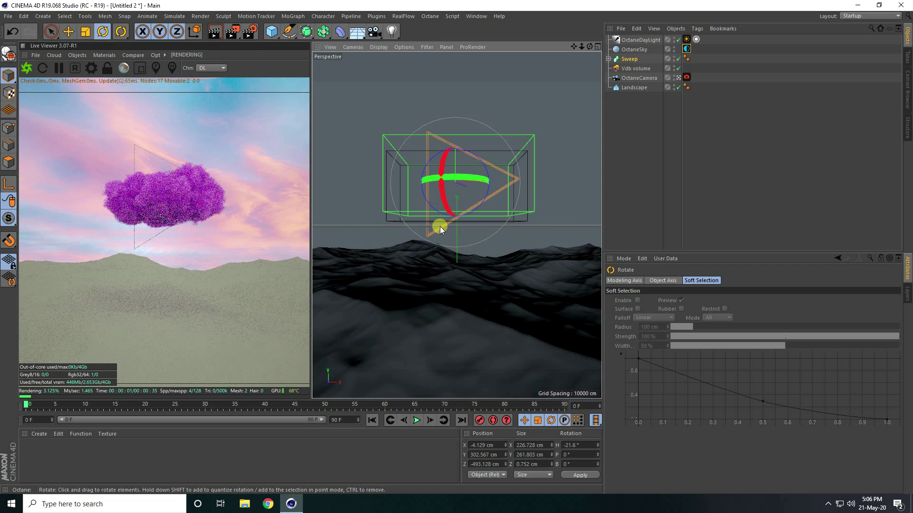
- Create an Octane Material and add a blackbody emission to its Emission channel
{"action": "left_click", "coordinate": [36, 433]}
{"action": "mouse_move", "coordinate": [52, 366]}
{"action": "mouse_move", "coordinate": [183, 346]}
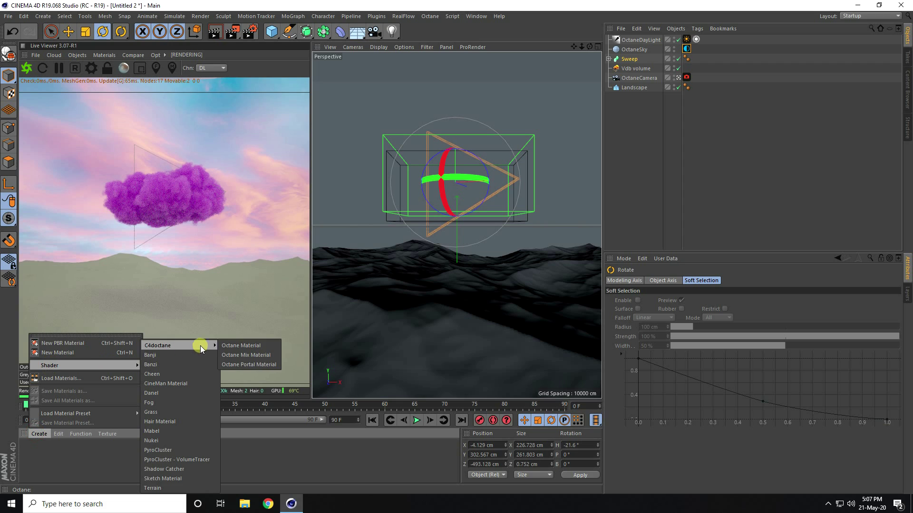
{"action": "left_click", "coordinate": [253, 346]}
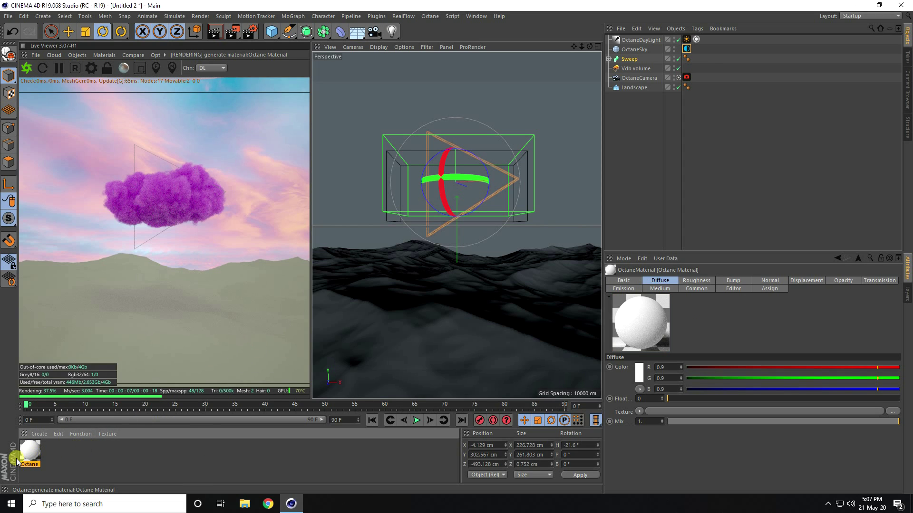
{"action": "double_click", "coordinate": [30, 452]}
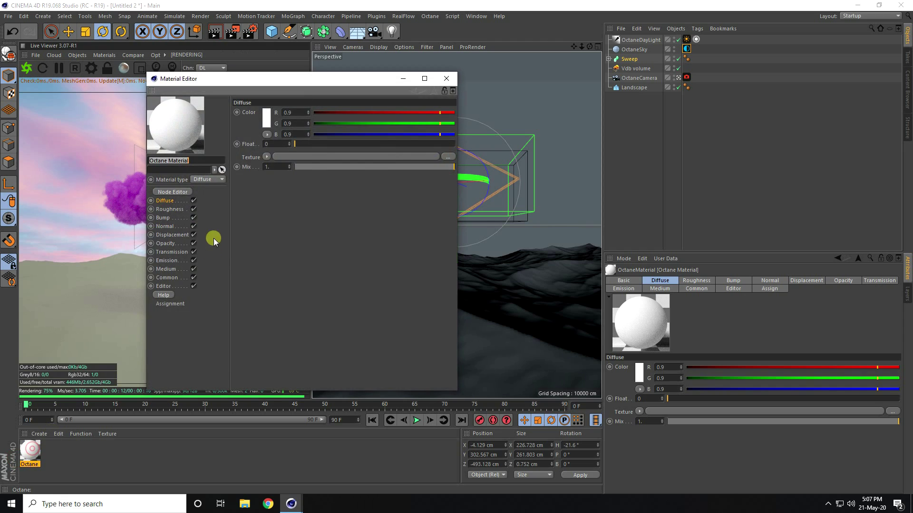
{"action": "left_click", "coordinate": [165, 261]}
{"action": "left_click", "coordinate": [261, 112]}
{"action": "left_click", "coordinate": [273, 142]}
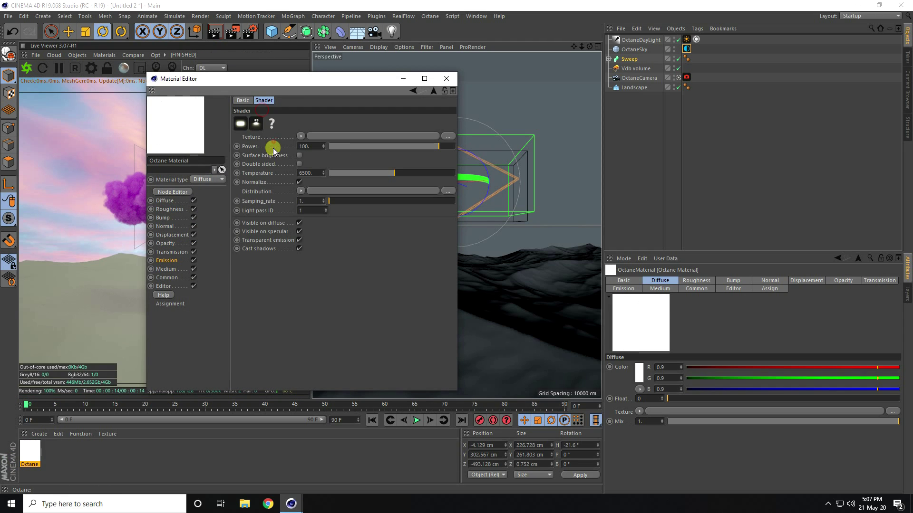
- Use an RgbSpectrum as the emission texture and color it magenta, with R about 0.963, G 0 and B 1
{"action": "left_click", "coordinate": [302, 136]}
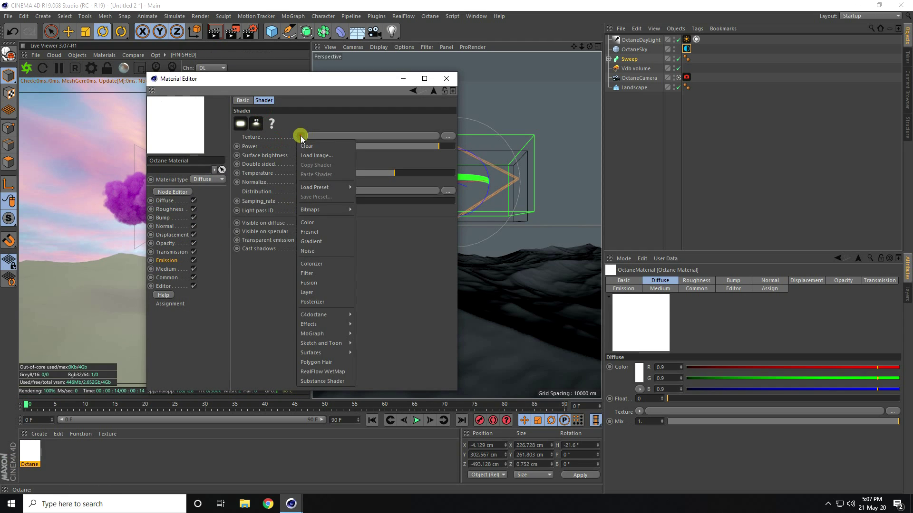
{"action": "mouse_move", "coordinate": [308, 315]}
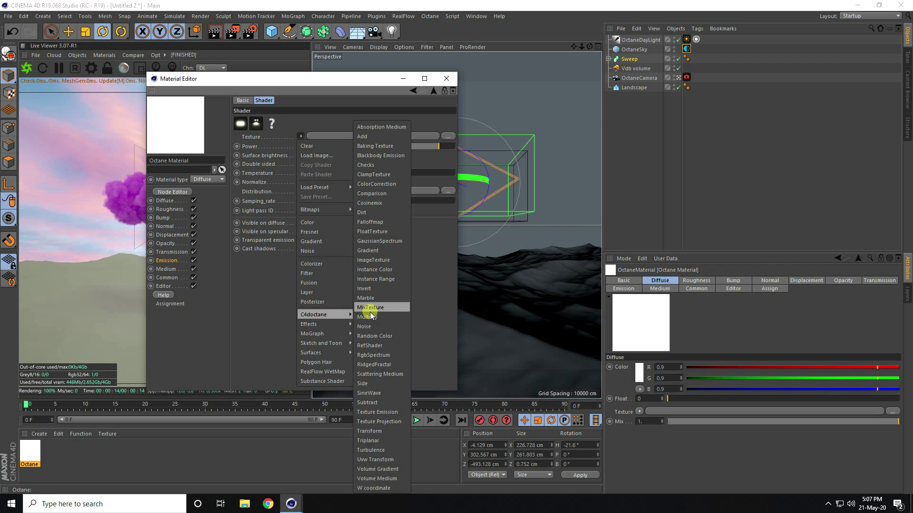
{"action": "left_click", "coordinate": [390, 360]}
{"action": "left_click", "coordinate": [304, 159]}
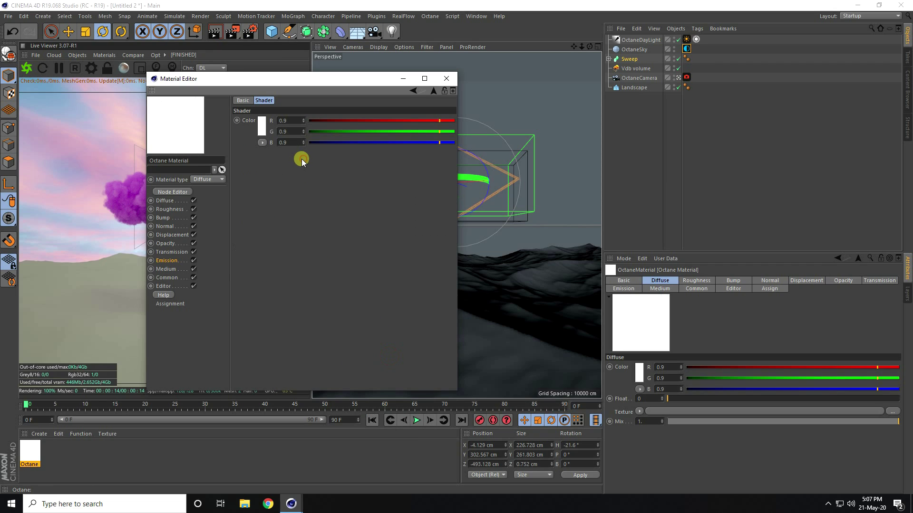
{"action": "left_click", "coordinate": [264, 124]}
{"action": "left_click", "coordinate": [304, 124]}
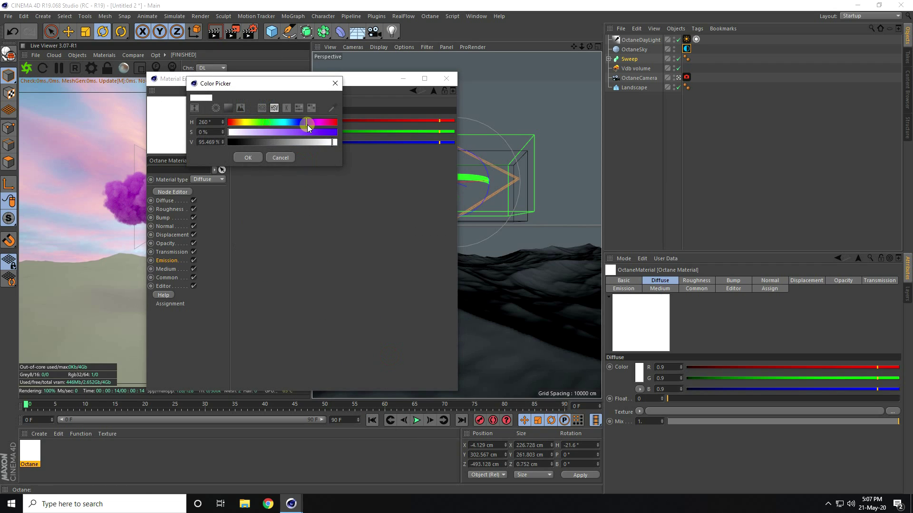
{"action": "left_click_drag", "start_coordinate": [319, 124], "coordinate": [350, 128]}
{"action": "left_click", "coordinate": [341, 141]}
{"action": "left_click", "coordinate": [248, 158]}
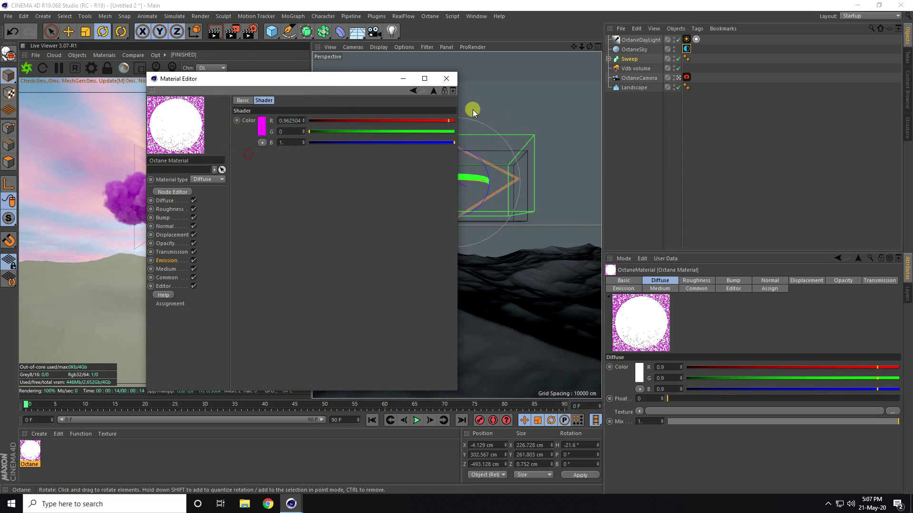
- Enable Surface brightness and Double sided on the emission, and apply the glowing material to the Sweep
{"action": "left_click", "coordinate": [413, 90]}
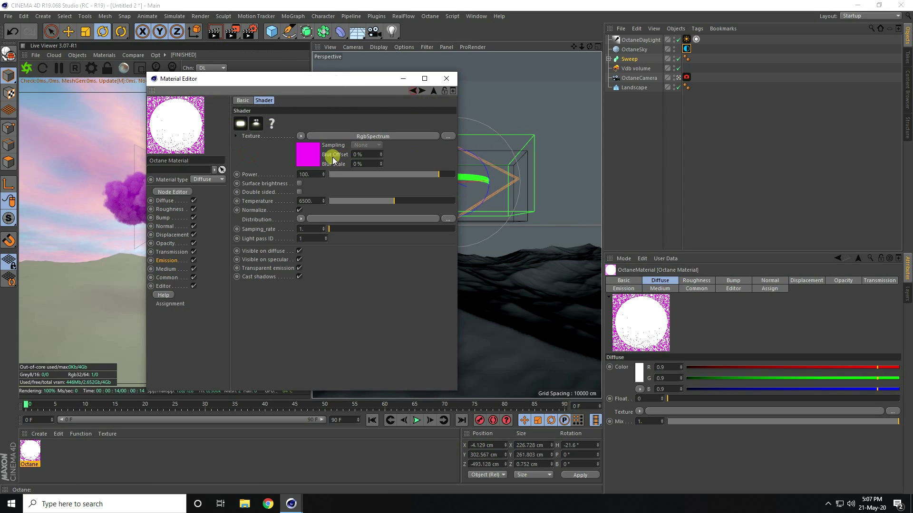
{"action": "left_click", "coordinate": [299, 184]}
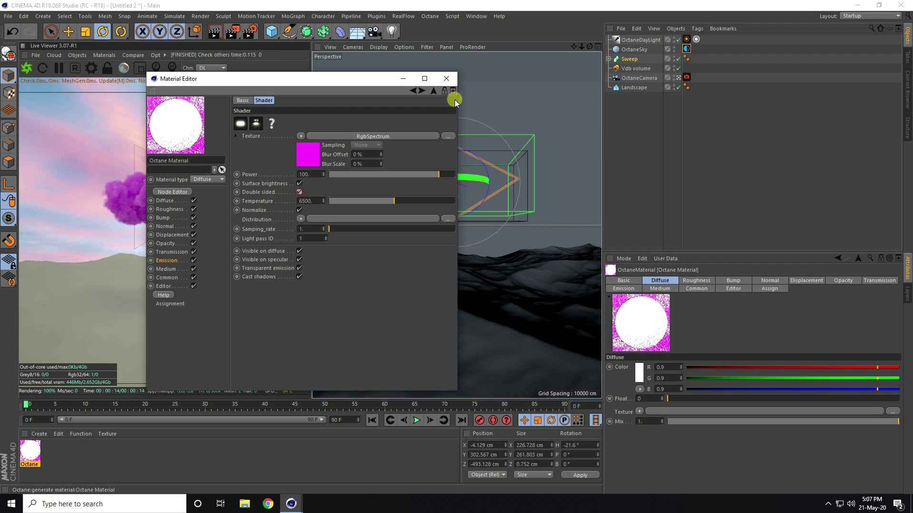
{"action": "left_click", "coordinate": [446, 79]}
{"action": "left_click_drag", "start_coordinate": [35, 453], "coordinate": [630, 59]}
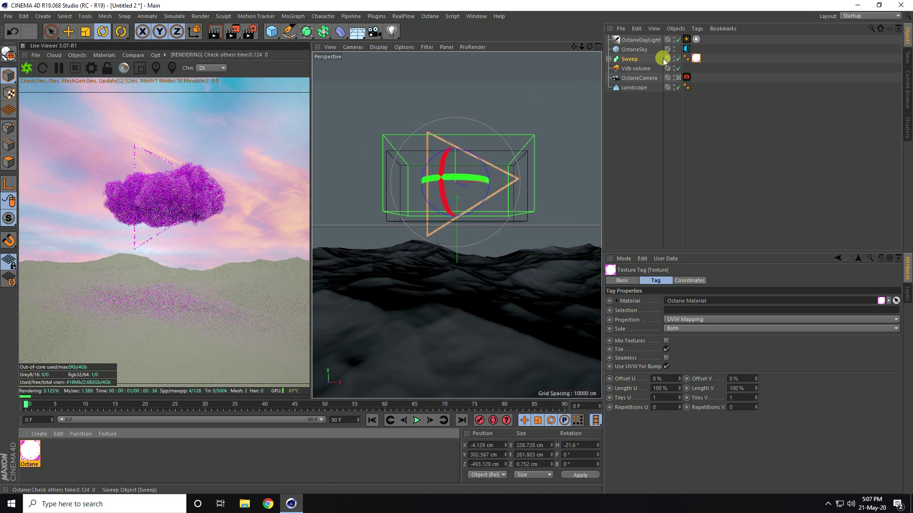
- Enable post processing on the OctaneCamera's camera tag and raise its Bloom power
{"action": "left_click", "coordinate": [687, 77]}
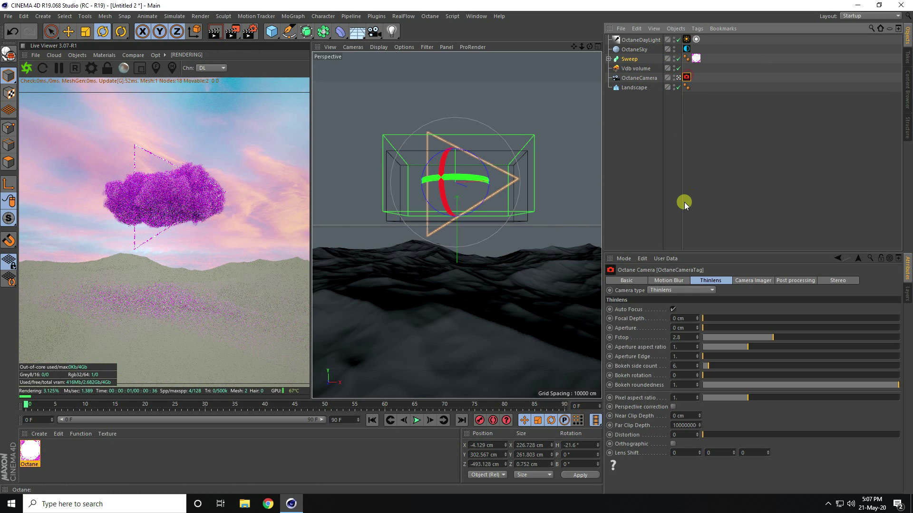
{"action": "left_click", "coordinate": [792, 281]}
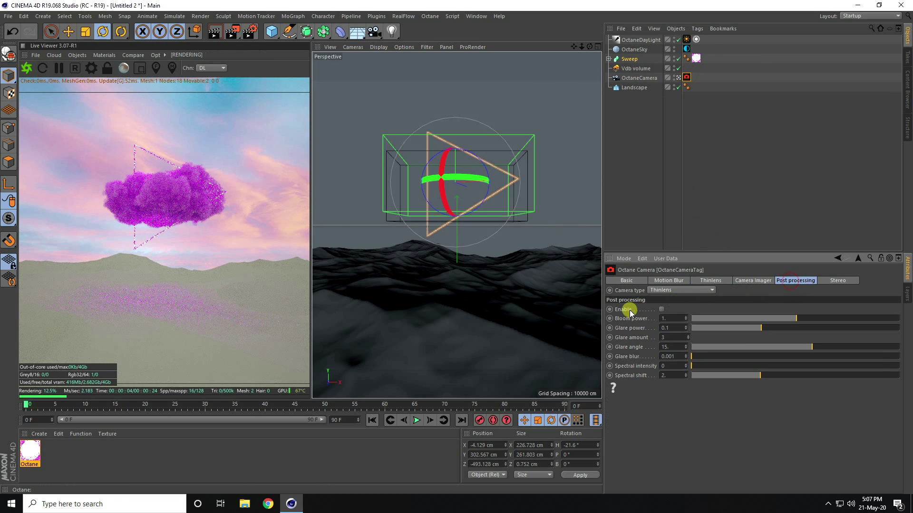
{"action": "left_click", "coordinate": [684, 320]}
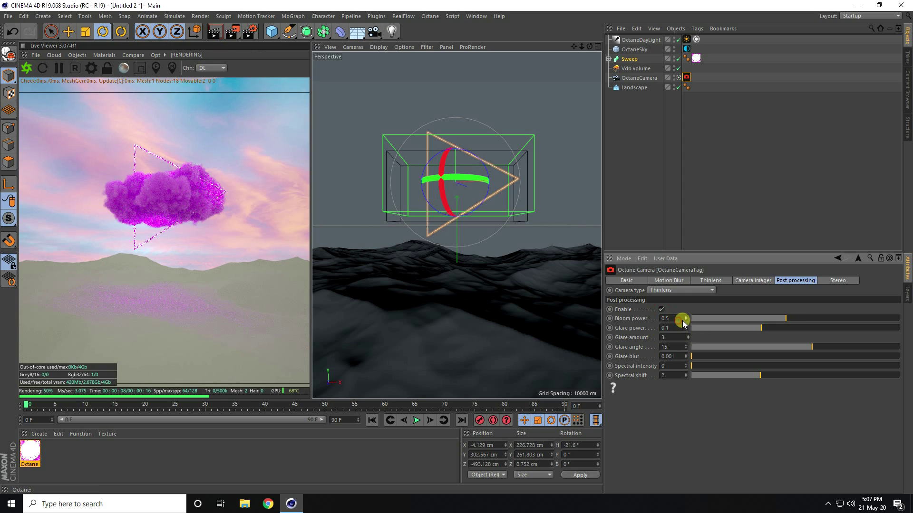
{"action": "left_click_drag", "start_coordinate": [675, 318], "coordinate": [656, 318]}
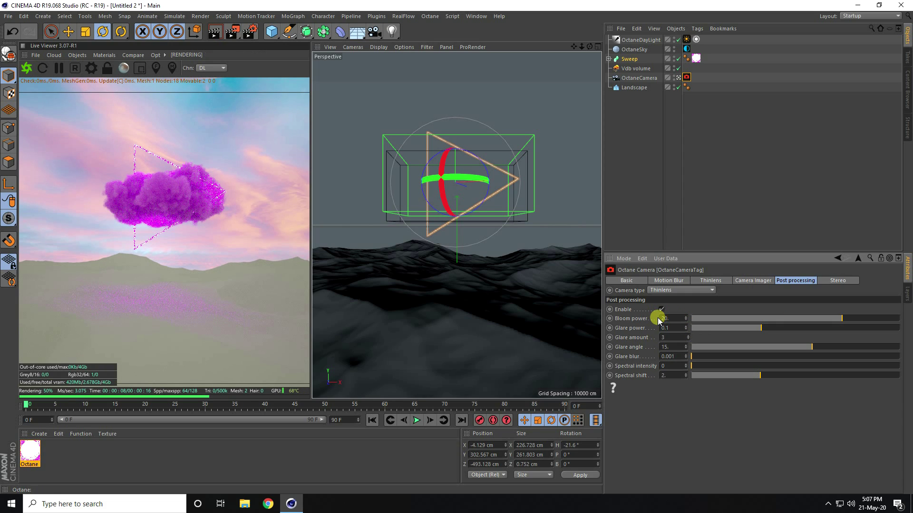
{"action": "double_click", "coordinate": [673, 318]}
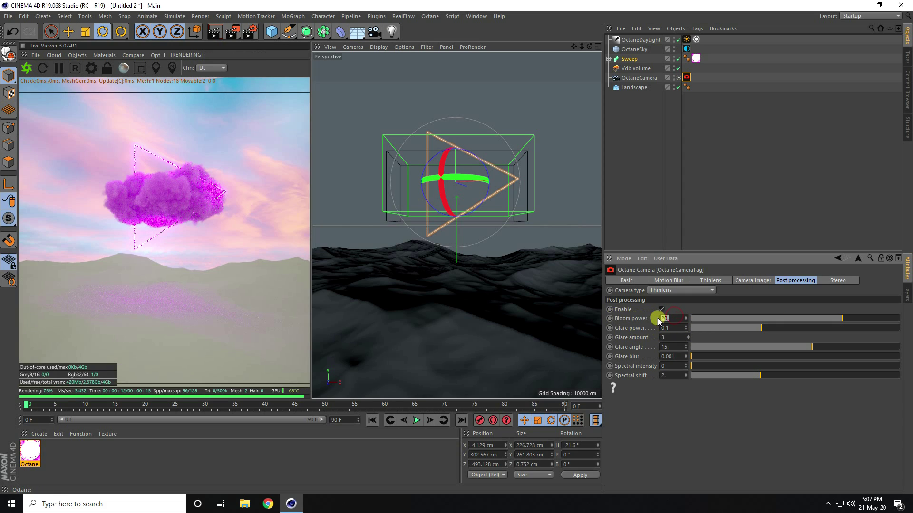
{"action": "left_click", "coordinate": [668, 316]}
- Enable the Camera Imager on the camera tag and set Saturate to white to 0.2
{"action": "left_click", "coordinate": [750, 282]}
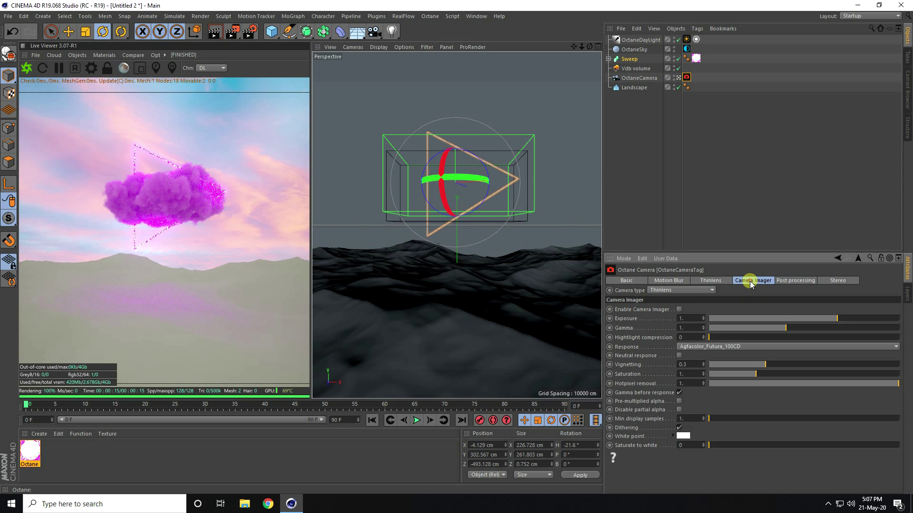
{"action": "left_click", "coordinate": [679, 309]}
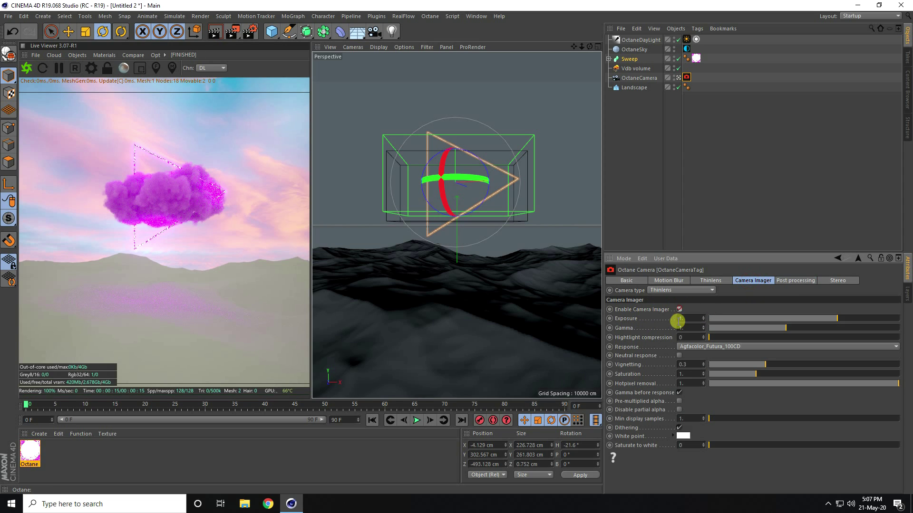
{"action": "left_click", "coordinate": [685, 445]}
{"action": "type", "text": ".2"}
{"action": "key", "text": "Return"}
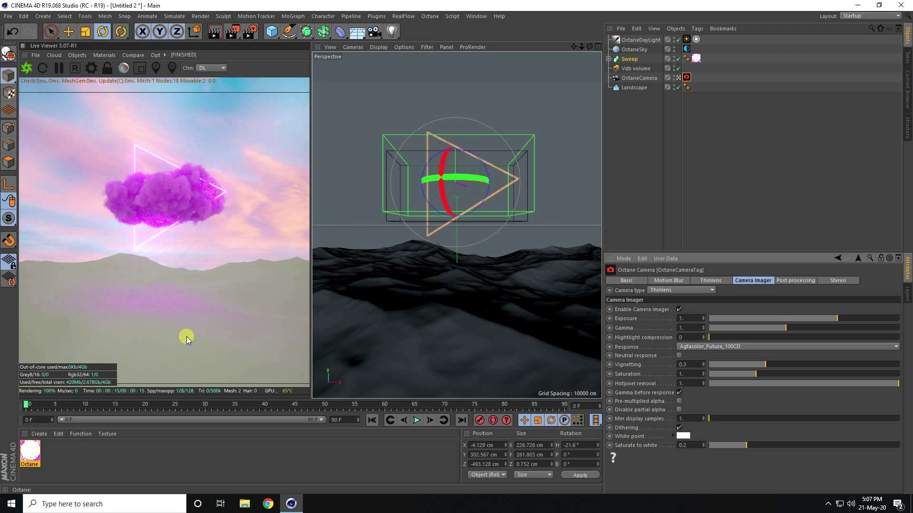
- Save the project in the cloud folder on the Desktop under the file name "clouds 2"
{"action": "left_click", "coordinate": [8, 16]}
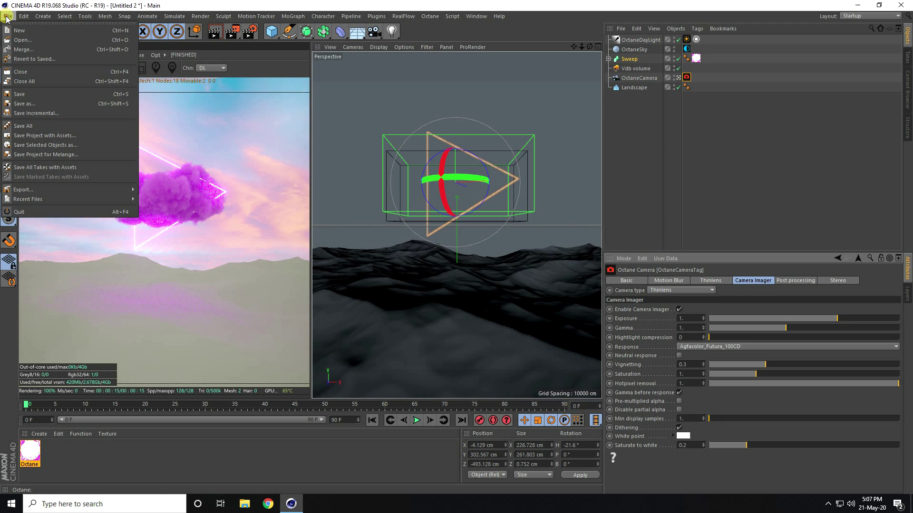
{"action": "left_click", "coordinate": [26, 95]}
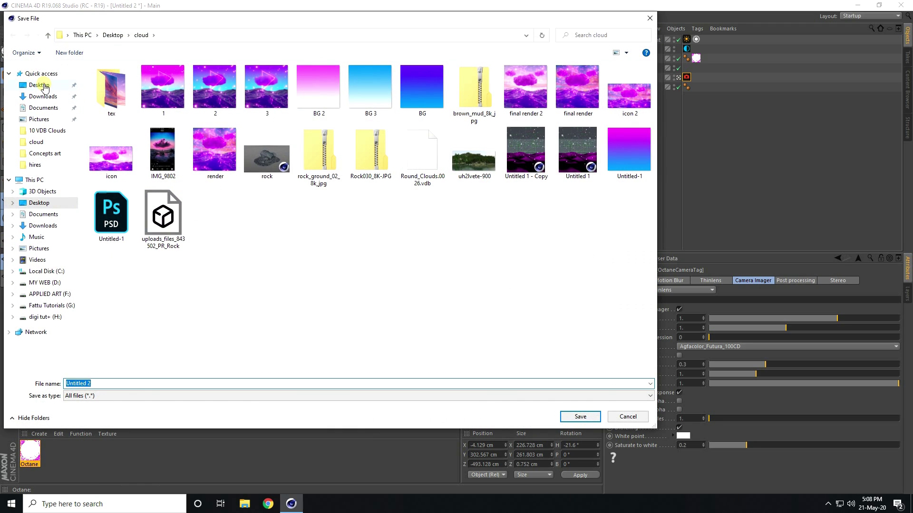
{"action": "left_click", "coordinate": [28, 87]}
{"action": "left_click", "coordinate": [213, 386]}
{"action": "type", "text": "clouds"}
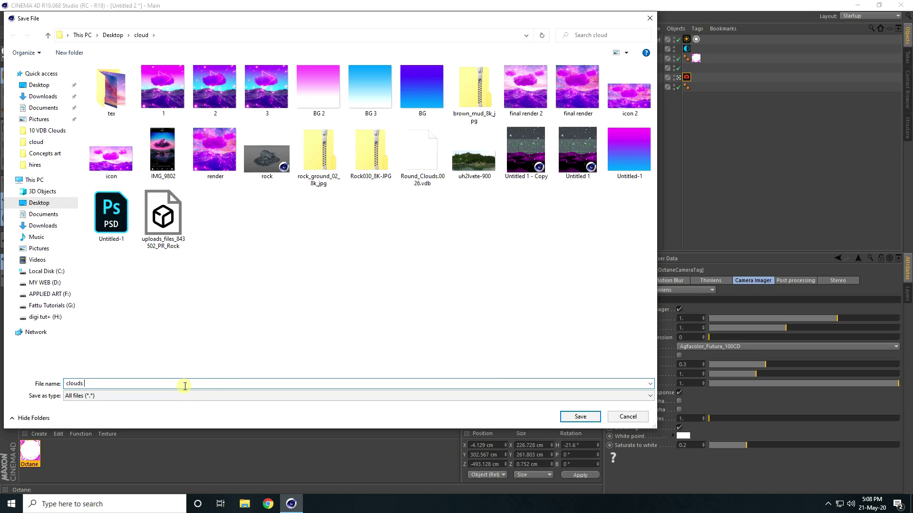
{"action": "left_click", "coordinate": [580, 417]}
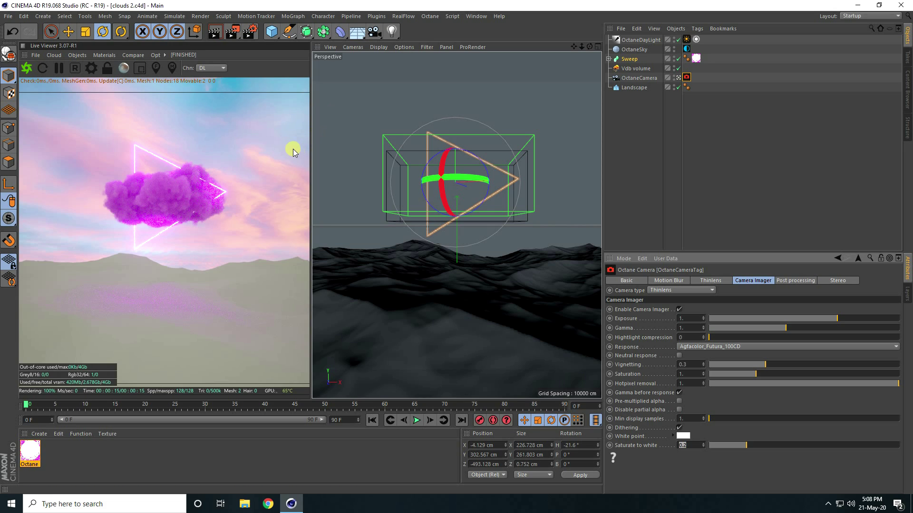
- Create a Star spline with 5 points and move it up behind the cloud to about Y 430 cm
{"action": "left_click", "coordinate": [288, 31]}
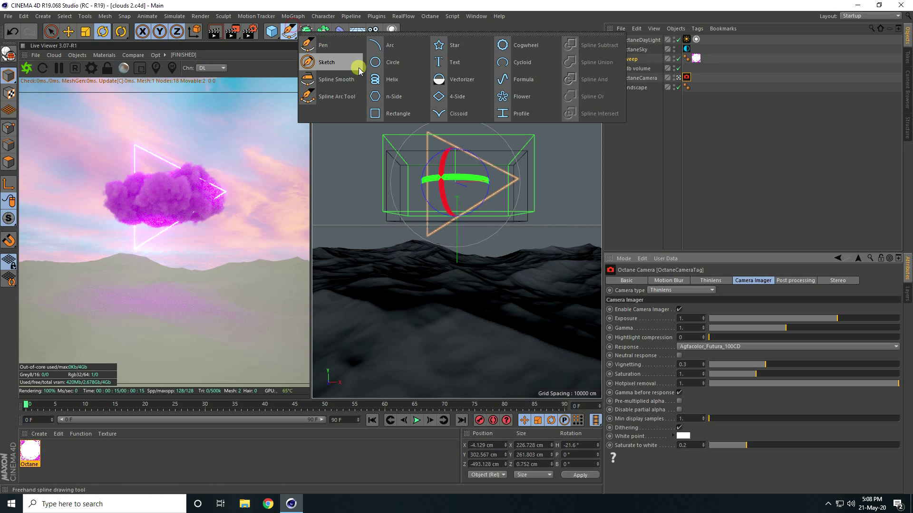
{"action": "left_click", "coordinate": [456, 45]}
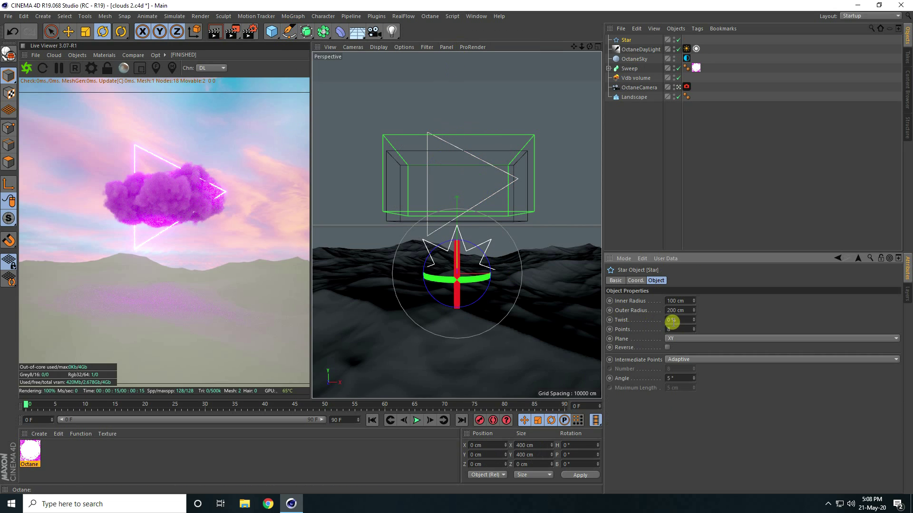
{"action": "left_click", "coordinate": [694, 332]}
{"action": "left_click", "coordinate": [694, 331]}
{"action": "left_click", "coordinate": [694, 332]}
{"action": "left_click", "coordinate": [75, 29]}
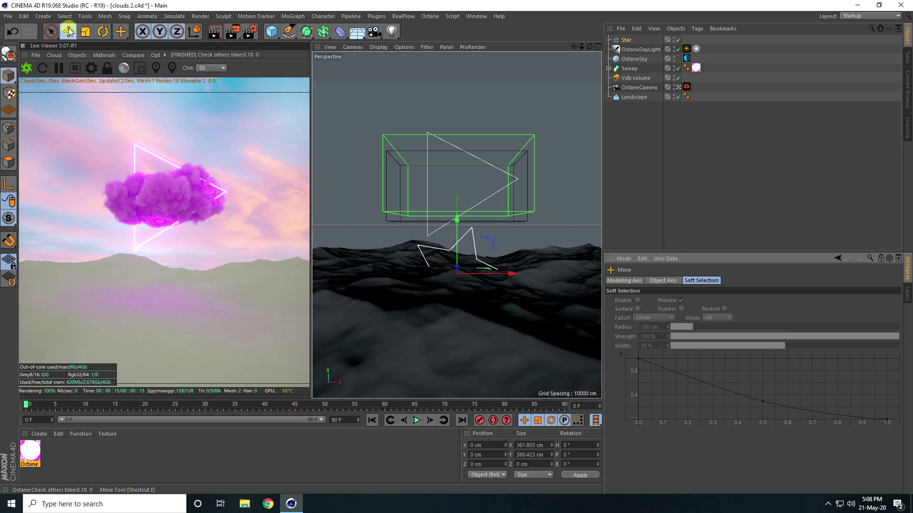
{"action": "left_click_drag", "start_coordinate": [454, 212], "coordinate": [444, 108]}
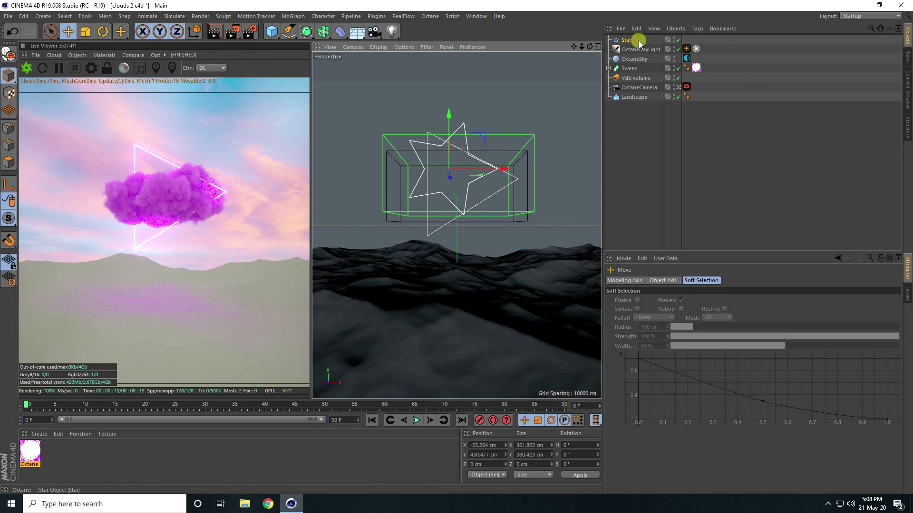
- Set the Star's inner radius to 4 cm and its outer radius to 8 cm
{"action": "left_click", "coordinate": [624, 38]}
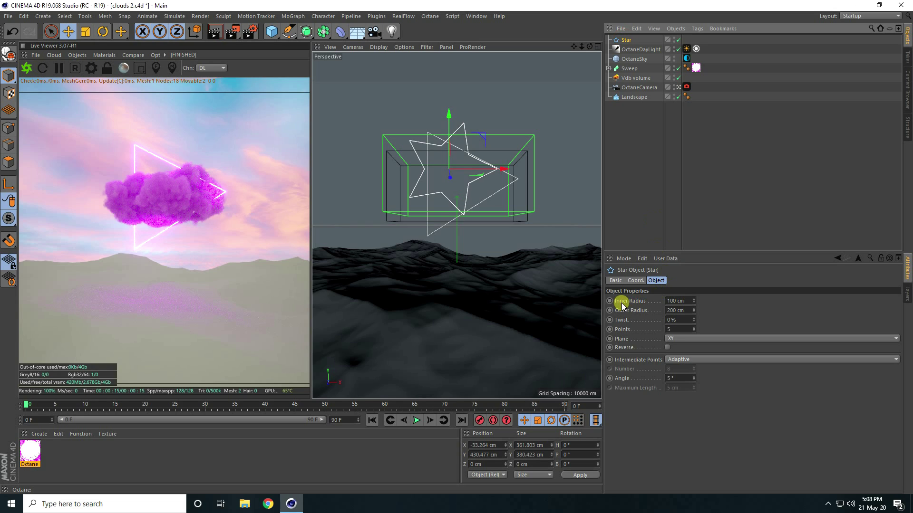
{"action": "left_click", "coordinate": [683, 300]}
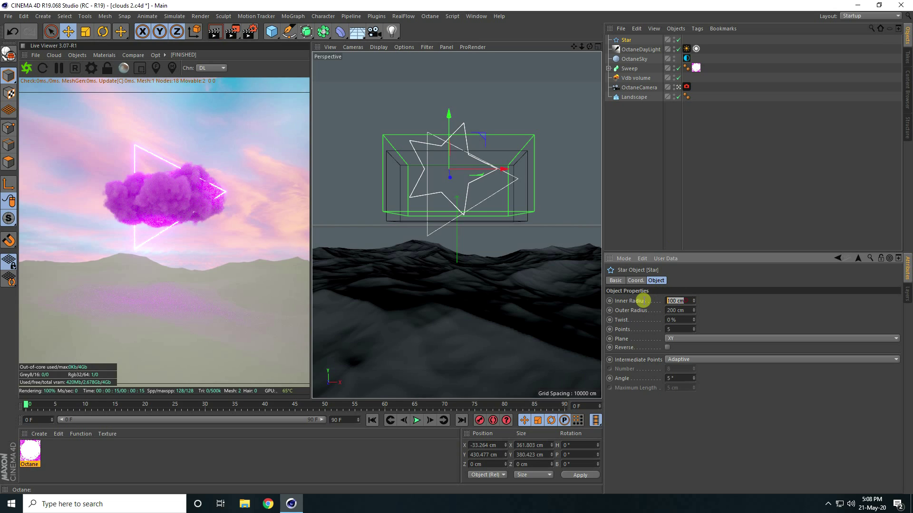
{"action": "type", "text": "4"}
{"action": "key", "text": "Tab"}
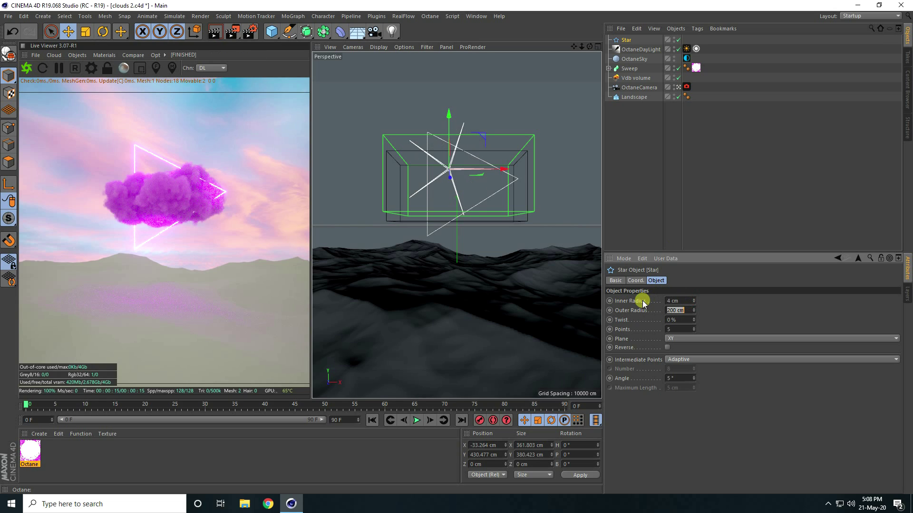
{"action": "type", "text": "8"}
{"action": "key", "text": "Return"}
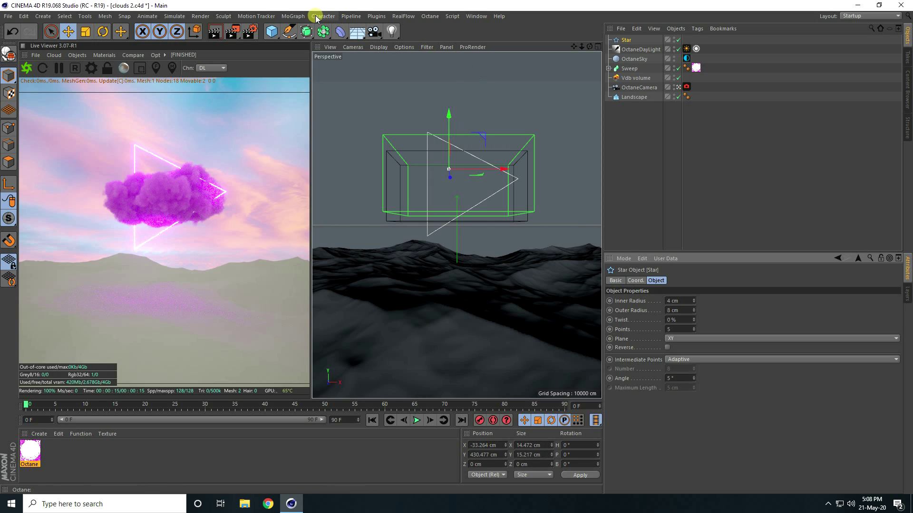
- Place the Star inside an Extrude object and set the extrusion's Z movement to 0.5 cm
{"action": "left_click", "coordinate": [302, 35]}
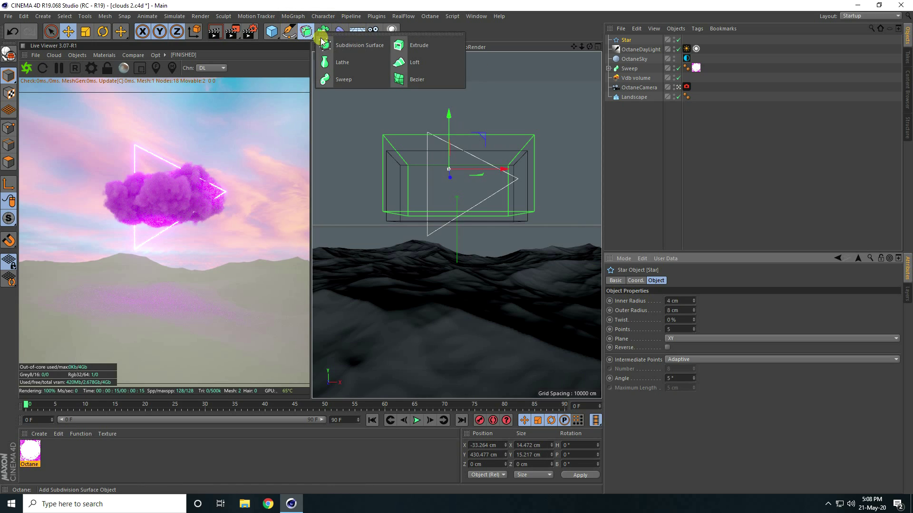
{"action": "left_click", "coordinate": [429, 47]}
{"action": "left_click_drag", "start_coordinate": [625, 49], "coordinate": [631, 39]}
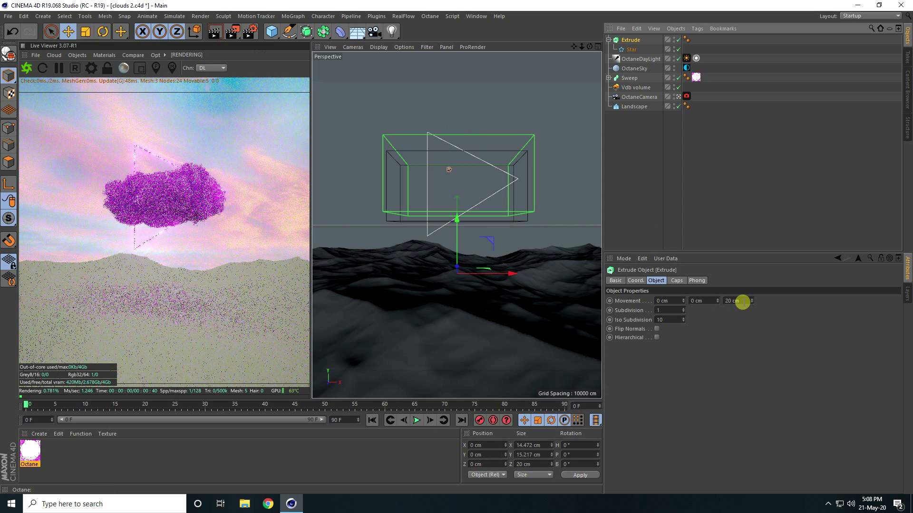
{"action": "left_click", "coordinate": [742, 301]}
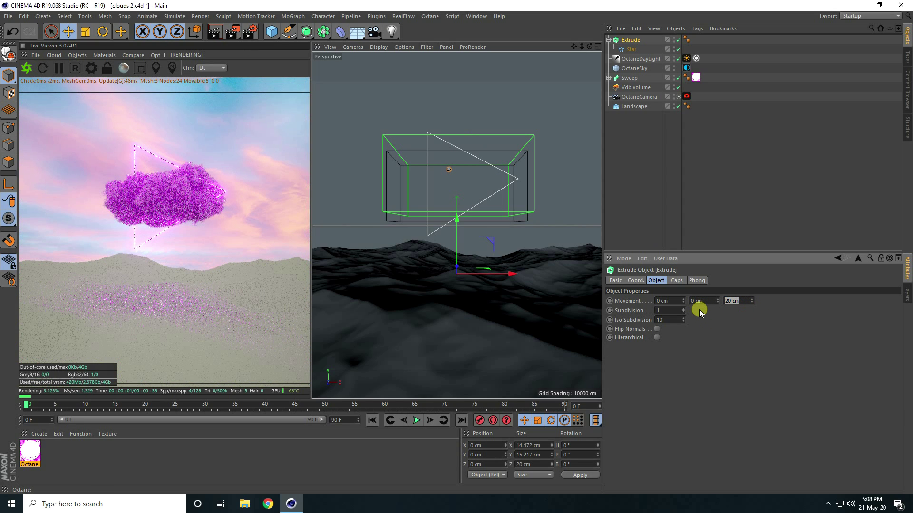
{"action": "type", "text": "0.5"}
{"action": "key", "text": "Return"}
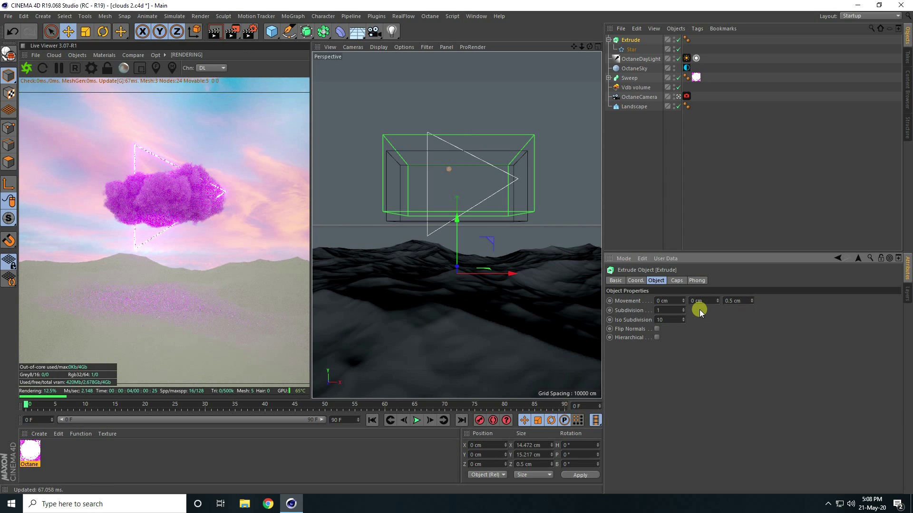
- Add a MoGraph Cloner, place the Extrude inside it and set the Cloner's mode to Grid Array
{"action": "left_click", "coordinate": [609, 40]}
{"action": "left_click", "coordinate": [293, 16]}
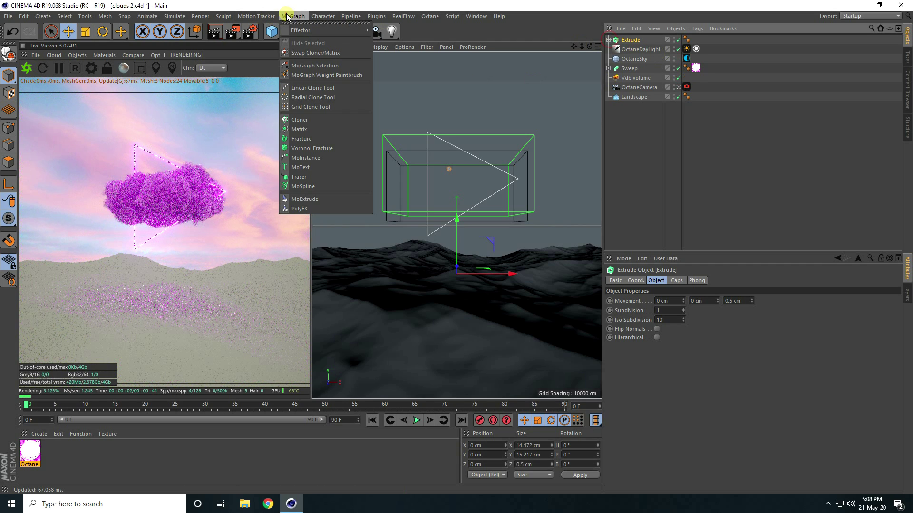
{"action": "left_click", "coordinate": [307, 119]}
{"action": "left_click_drag", "start_coordinate": [630, 50], "coordinate": [624, 41]}
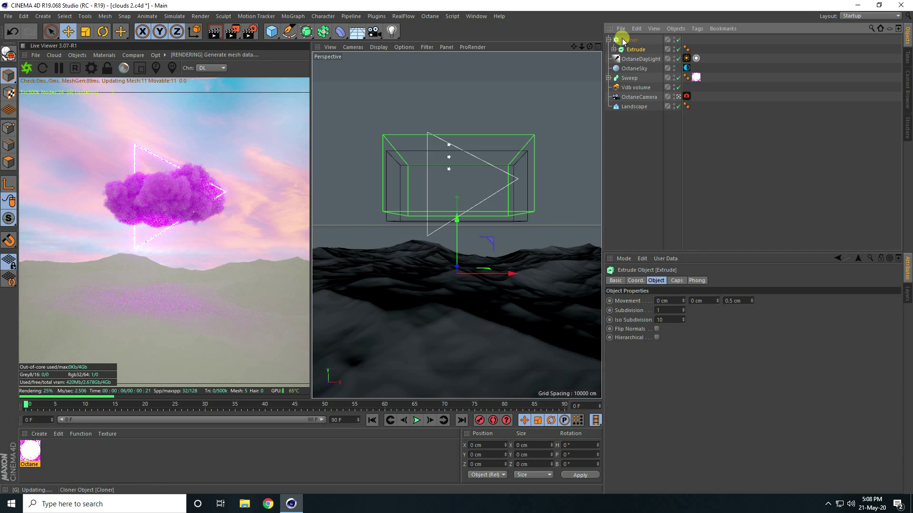
{"action": "left_click", "coordinate": [623, 41]}
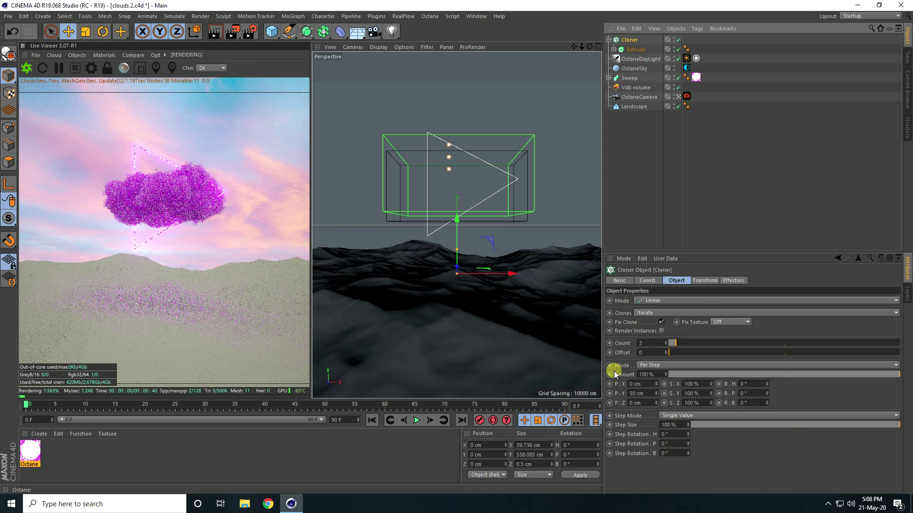
{"action": "left_click", "coordinate": [655, 301]}
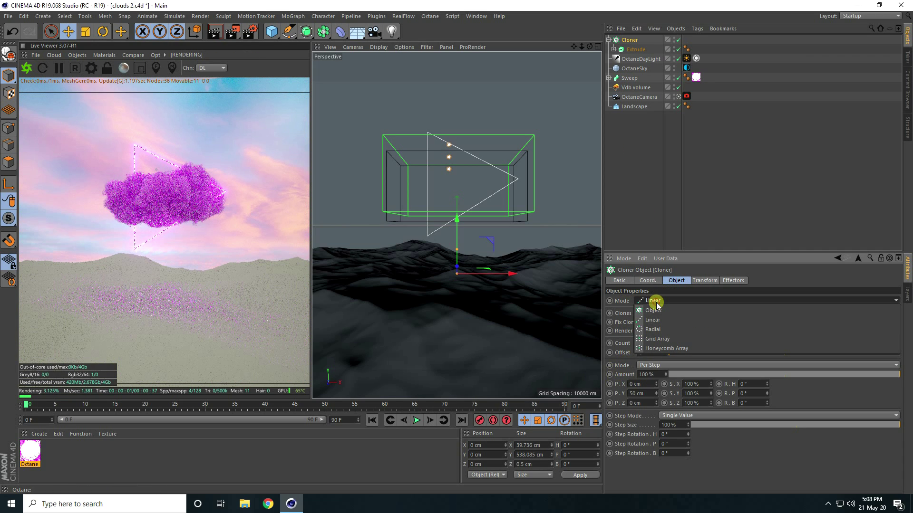
{"action": "left_click", "coordinate": [649, 340]}
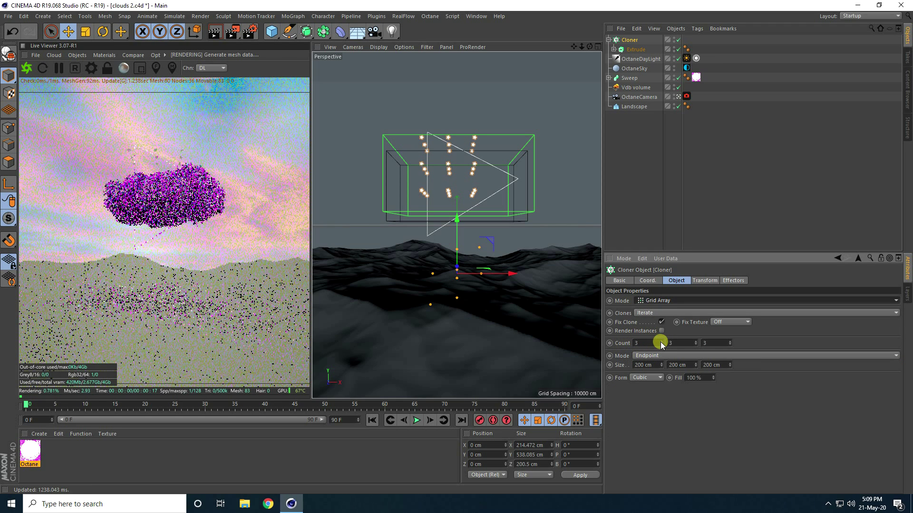
- Set the Cloner's grid count to 5 in all three directions
{"action": "left_click", "coordinate": [661, 342]}
{"action": "left_click", "coordinate": [660, 341]}
{"action": "left_click", "coordinate": [695, 342]}
{"action": "left_click", "coordinate": [695, 342]}
{"action": "left_click", "coordinate": [730, 341]}
{"action": "left_click", "coordinate": [730, 342]}
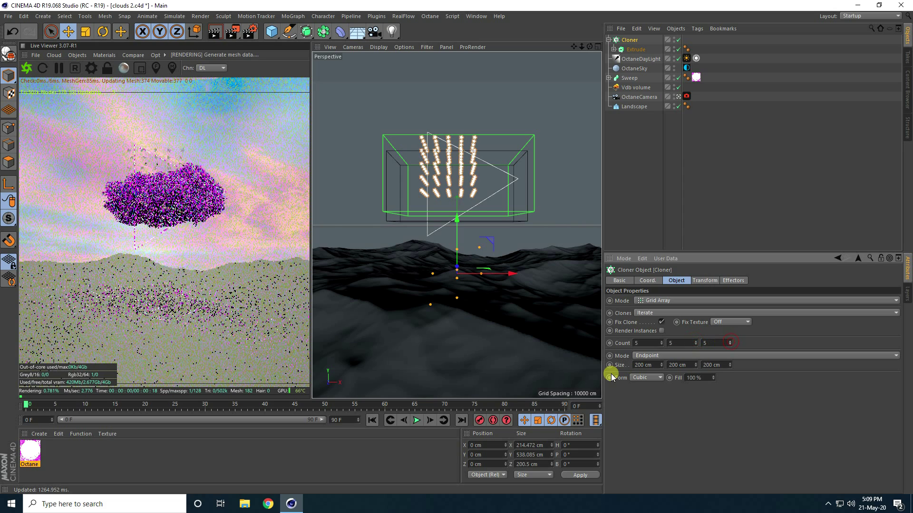
- Set the Cloner's grid size to 1000 cm in all three directions
{"action": "left_click", "coordinate": [651, 365]}
{"action": "type", "text": "1000"}
{"action": "key", "text": "Tab"}
{"action": "type", "text": "1000"}
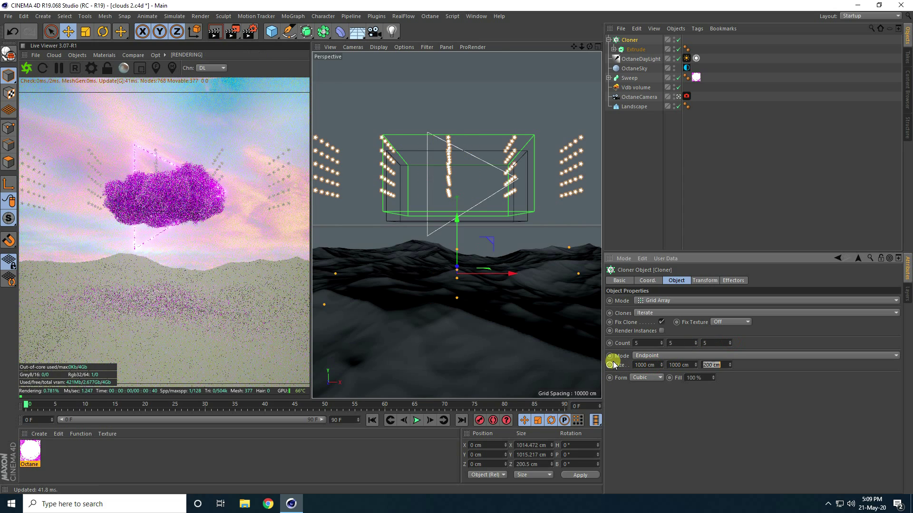
{"action": "key", "text": "Tab"}
{"action": "type", "text": "1000"}
{"action": "key", "text": "Return"}
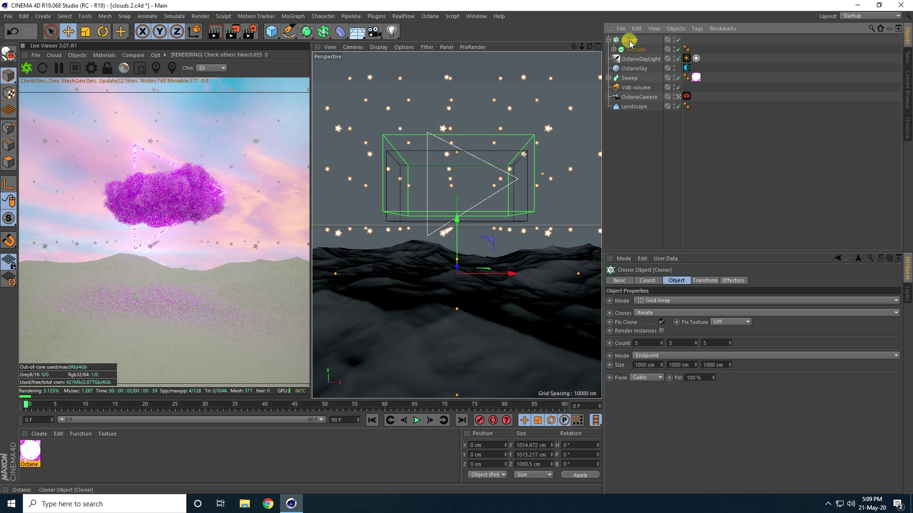
- Add a Random effector to the Cloner and raise its position offsets to P.X 89 cm, P.Y 98 cm and P.Z 65 cm
{"action": "left_click", "coordinate": [293, 17]}
{"action": "mouse_move", "coordinate": [301, 30]}
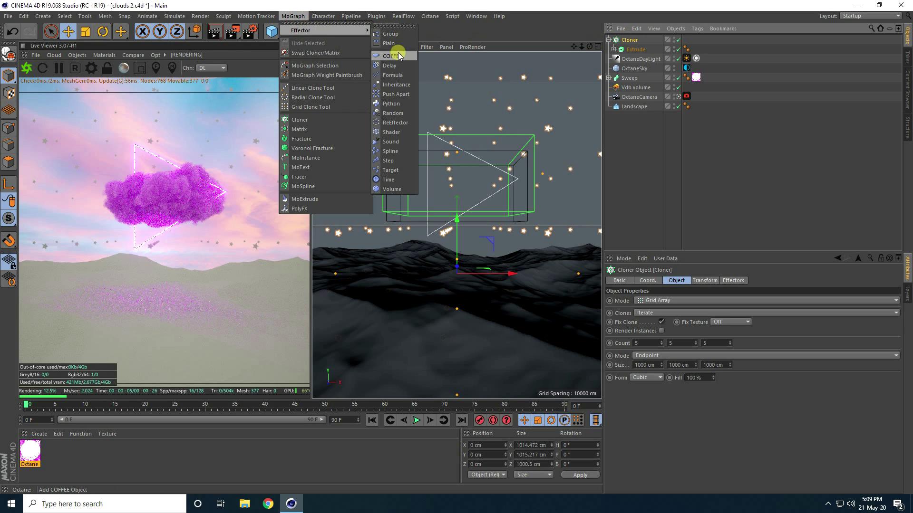
{"action": "left_click", "coordinate": [393, 113]}
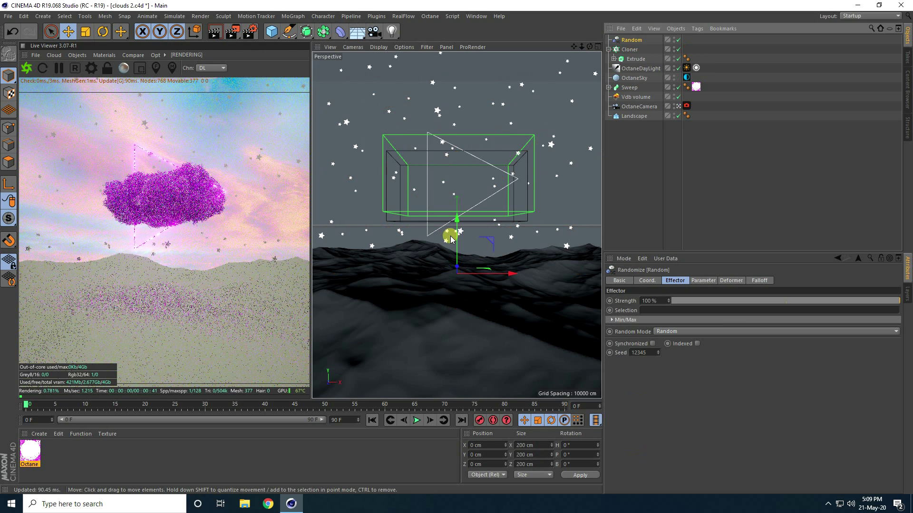
{"action": "left_click", "coordinate": [700, 283]}
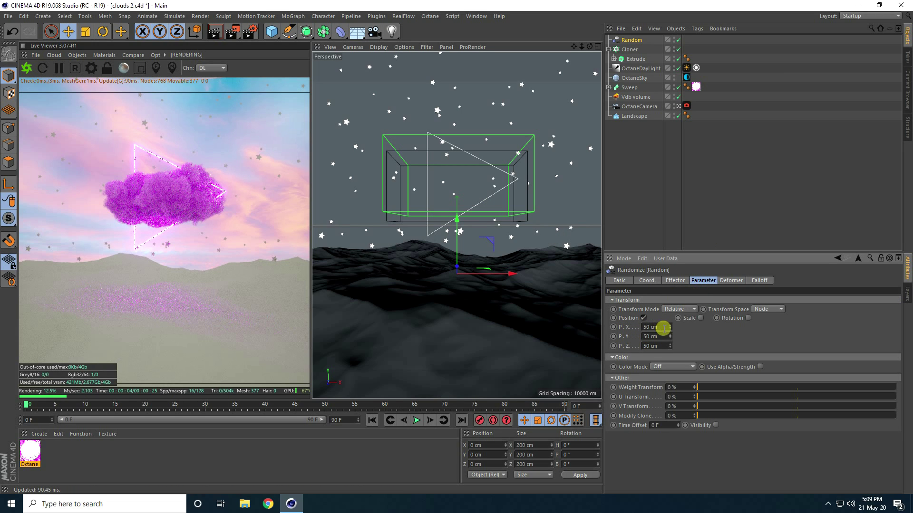
{"action": "left_click_drag", "start_coordinate": [671, 328], "coordinate": [666, 342]}
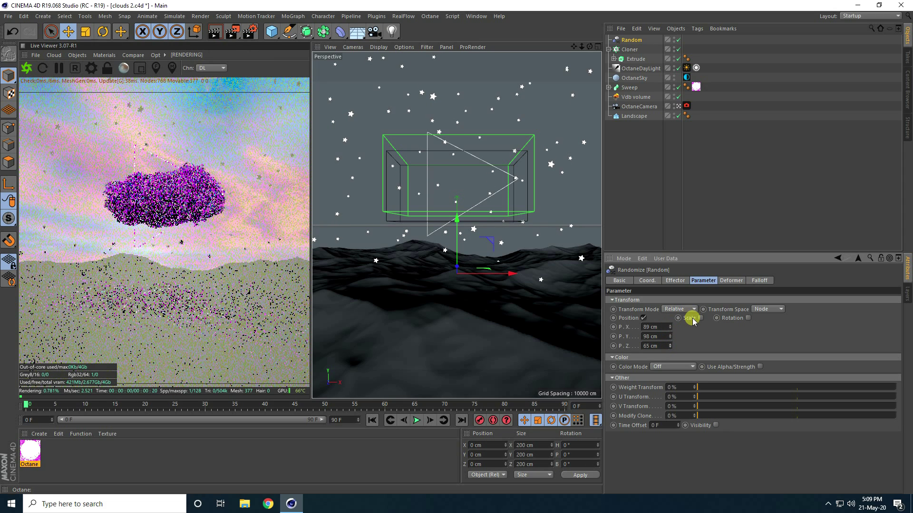
- Enable uniform Scale variation of 0.5 on the Random effector and set its P.Y offset to 102 cm
{"action": "left_click", "coordinate": [701, 318]}
{"action": "left_click", "coordinate": [725, 356]}
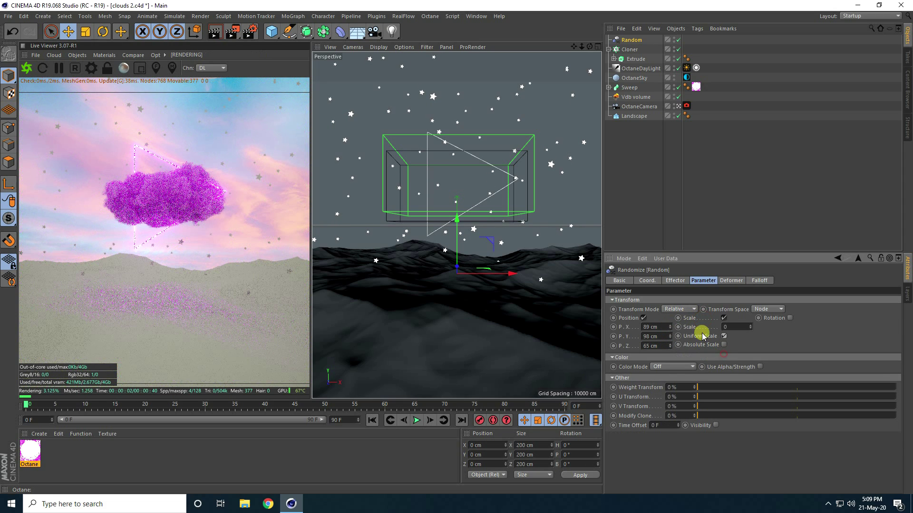
{"action": "left_click_drag", "start_coordinate": [727, 328], "coordinate": [689, 332]}
{"action": "key", "text": "Return"}
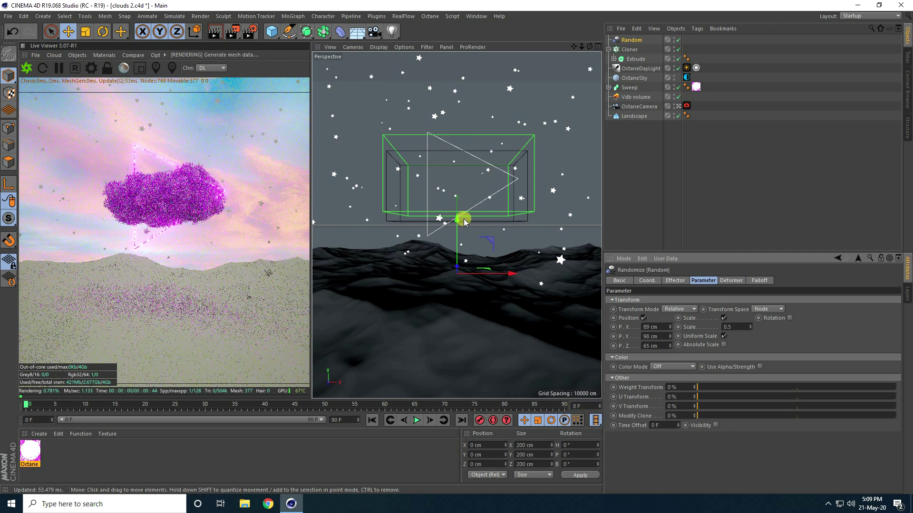
{"action": "left_click", "coordinate": [670, 335]}
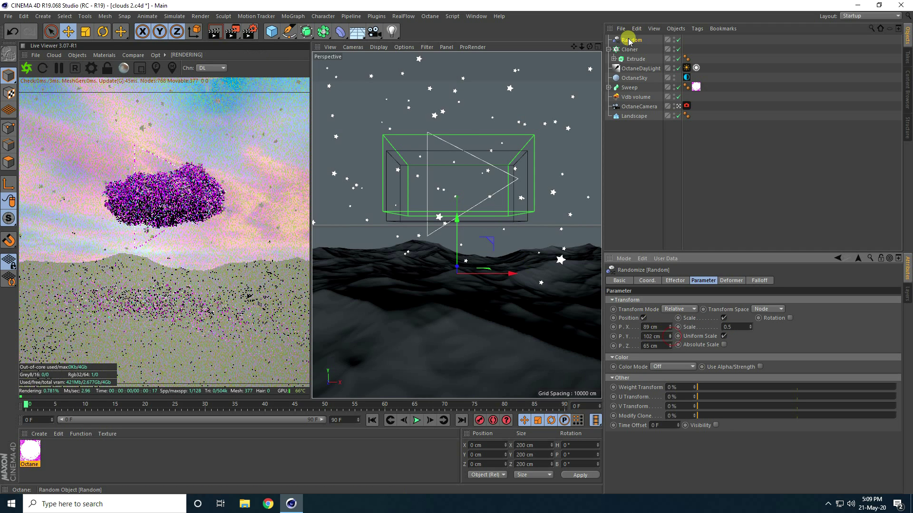
- Move the Cloner to about Y 112 cm and Z -462 cm, and apply the glowing magenta material to it
{"action": "left_click", "coordinate": [629, 49]}
{"action": "left_click_drag", "start_coordinate": [456, 209], "coordinate": [444, 190]}
{"action": "middle_click", "coordinate": [347, 229]}
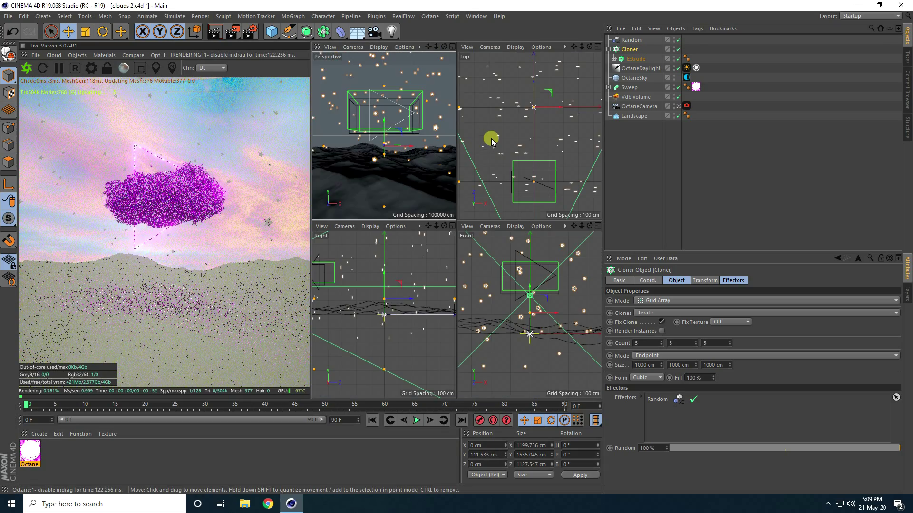
{"action": "middle_click", "coordinate": [492, 141]}
{"action": "scroll", "coordinate": [456, 171], "scroll_direction": "down", "scroll_amount": 3}
{"action": "left_click_drag", "start_coordinate": [458, 121], "coordinate": [424, 264]}
{"action": "middle_click", "coordinate": [435, 263]}
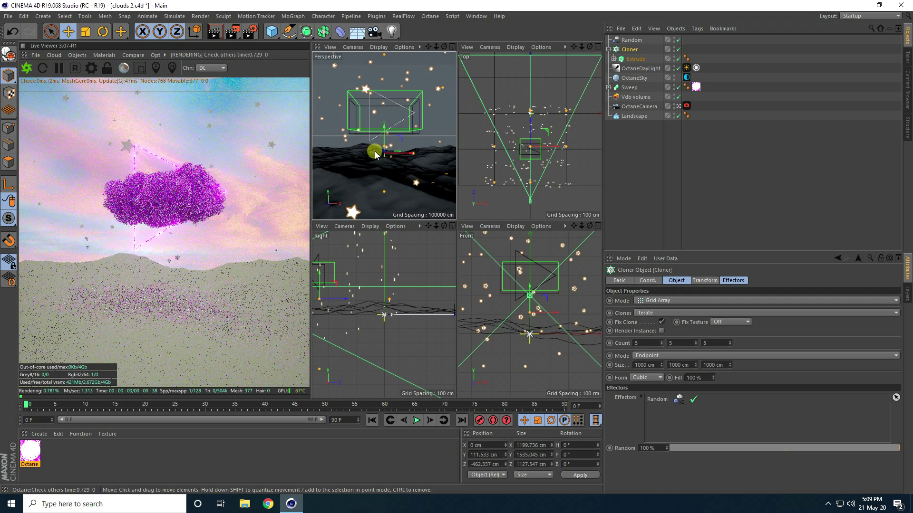
{"action": "middle_click", "coordinate": [376, 155]}
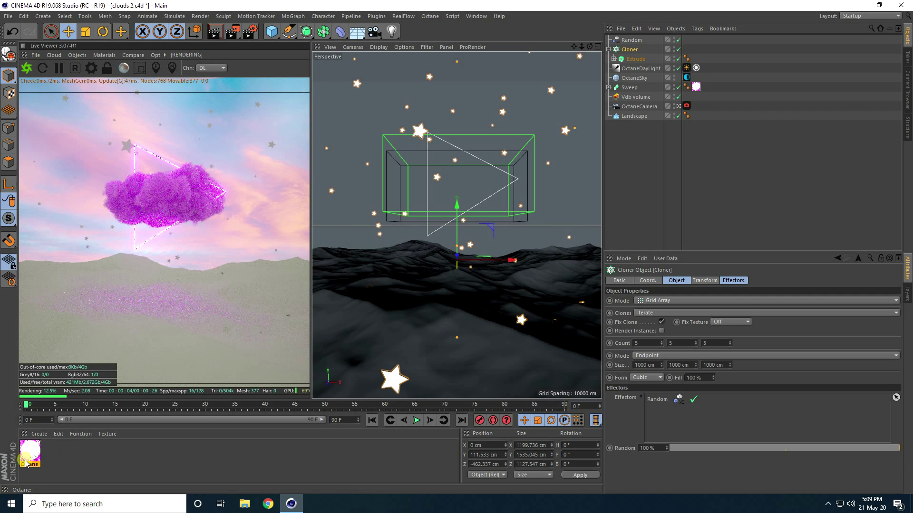
{"action": "left_click_drag", "start_coordinate": [38, 456], "coordinate": [636, 53]}
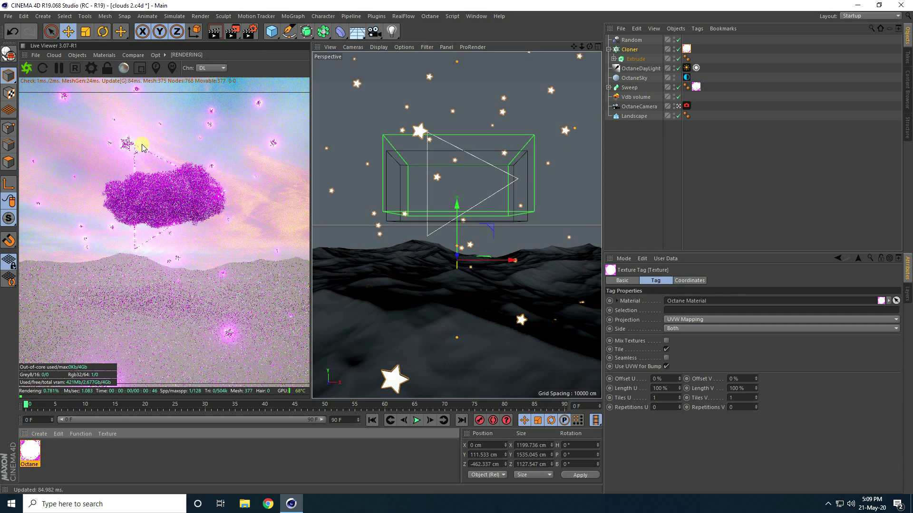
- Duplicate the glowing magenta material and set the copy's Blackbody Emission power to 50
{"action": "left_click", "coordinate": [30, 453]}
{"action": "left_click_drag", "start_coordinate": [51, 467], "coordinate": [52, 464], "text": "ctrl"}
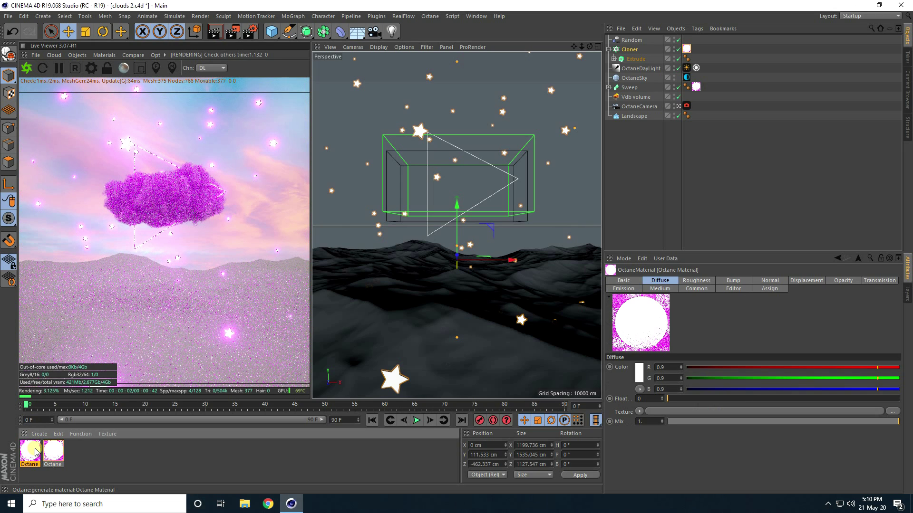
{"action": "double_click", "coordinate": [33, 450]}
{"action": "left_click", "coordinate": [163, 246]}
{"action": "left_click", "coordinate": [265, 123]}
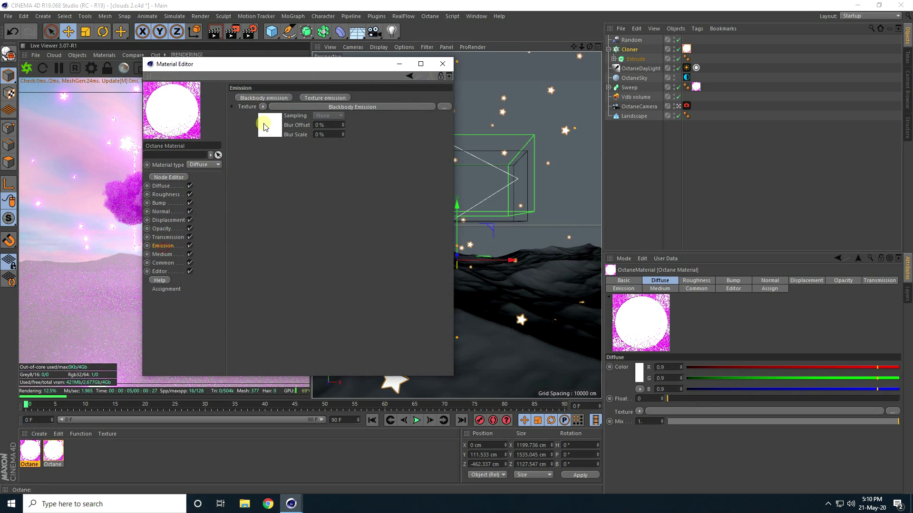
{"action": "left_click", "coordinate": [293, 161]}
{"action": "type", "text": "50"}
{"action": "key", "text": "Return"}
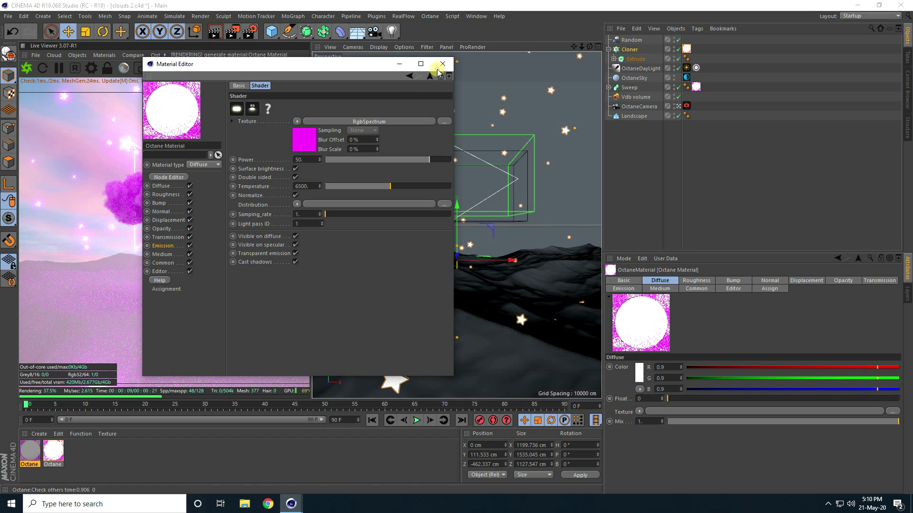
{"action": "left_click", "coordinate": [440, 65]}
- Replace the Cloner's material with the copy that has emission power 50, and save the scene
{"action": "left_click", "coordinate": [31, 460]}
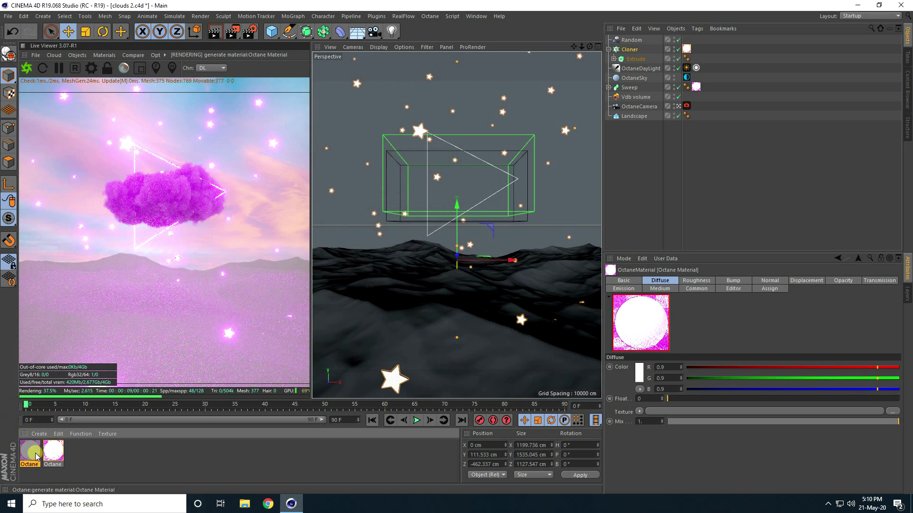
{"action": "left_click_drag", "start_coordinate": [34, 456], "coordinate": [687, 49]}
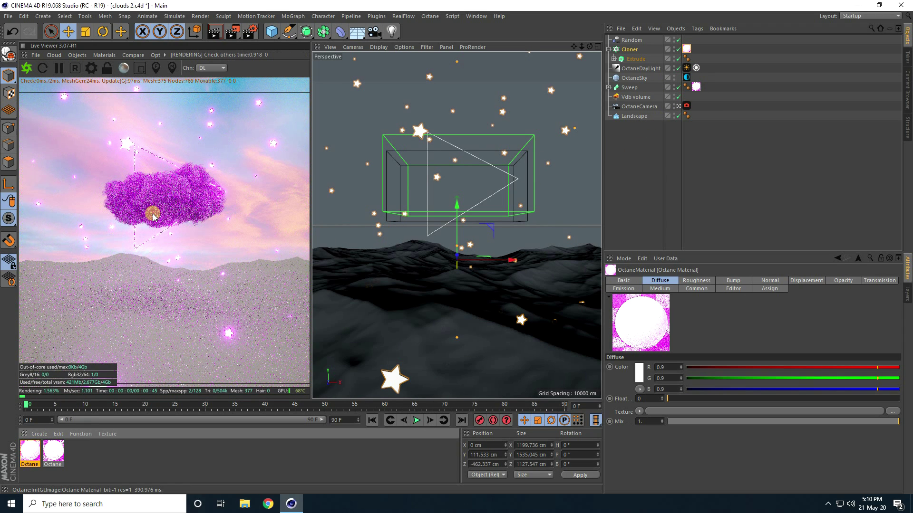
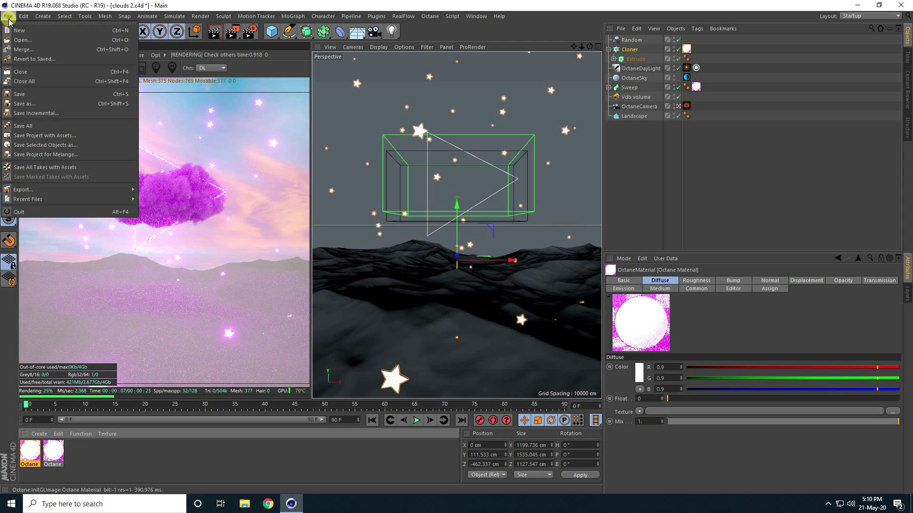
{"action": "left_click", "coordinate": [20, 82]}
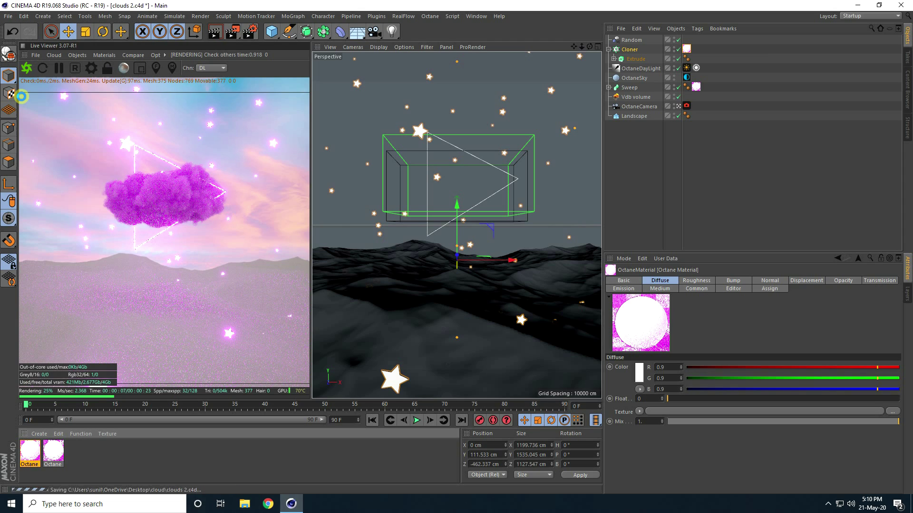
- Create a new Octane material of type Specular with Fake Shadows enabled
{"action": "left_click", "coordinate": [39, 435]}
{"action": "mouse_move", "coordinate": [56, 362]}
{"action": "mouse_move", "coordinate": [209, 346]}
{"action": "left_click", "coordinate": [247, 346]}
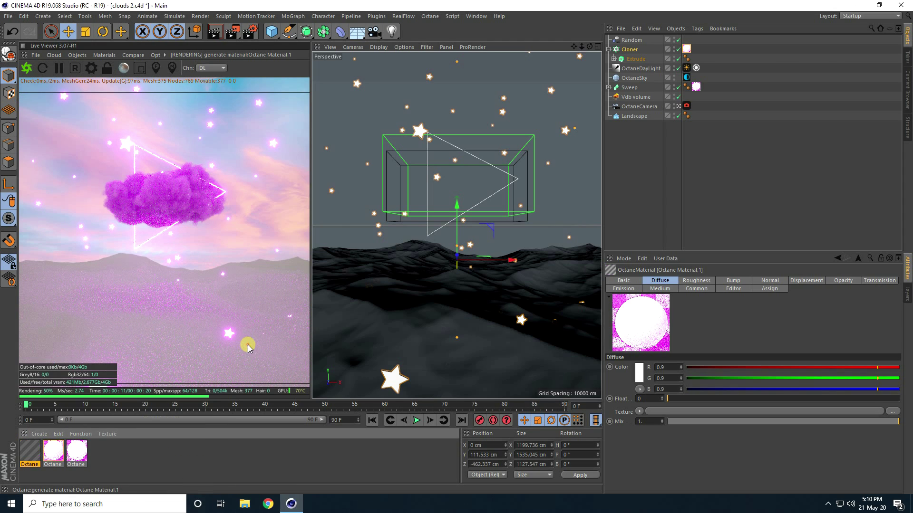
{"action": "double_click", "coordinate": [30, 454]}
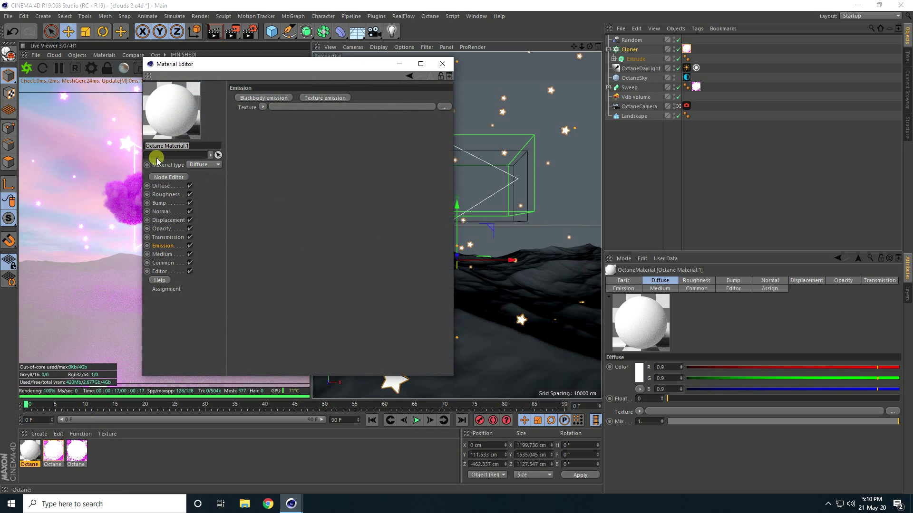
{"action": "left_click", "coordinate": [209, 166]}
{"action": "left_click", "coordinate": [199, 194]}
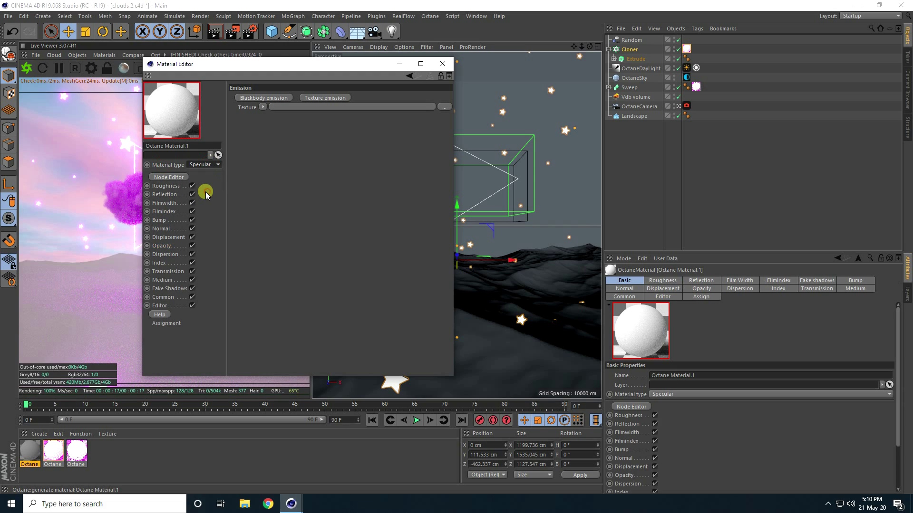
{"action": "left_click", "coordinate": [167, 289]}
{"action": "left_click", "coordinate": [278, 97]}
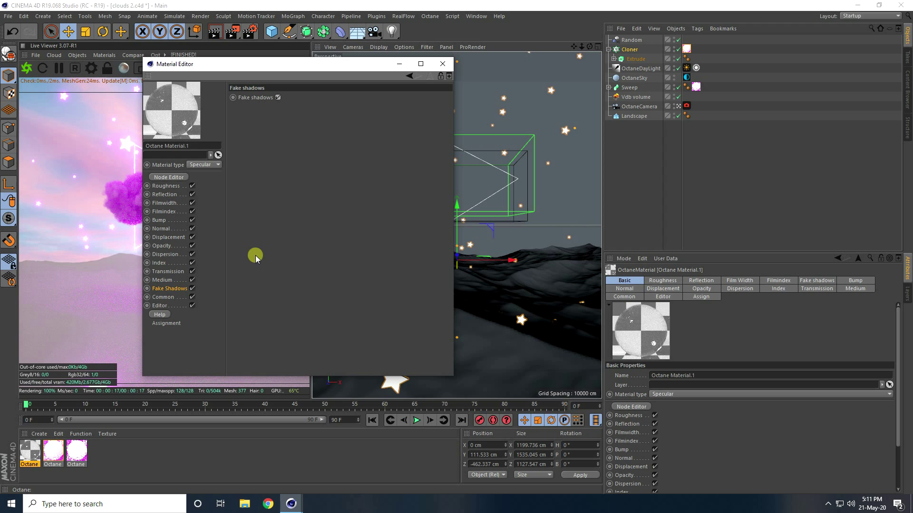
- In the new Specular material's node graph, add a Scattering Medium node and connect it to the Medium input
{"action": "left_click", "coordinate": [166, 177]}
{"action": "left_click_drag", "start_coordinate": [299, 201], "coordinate": [329, 135]}
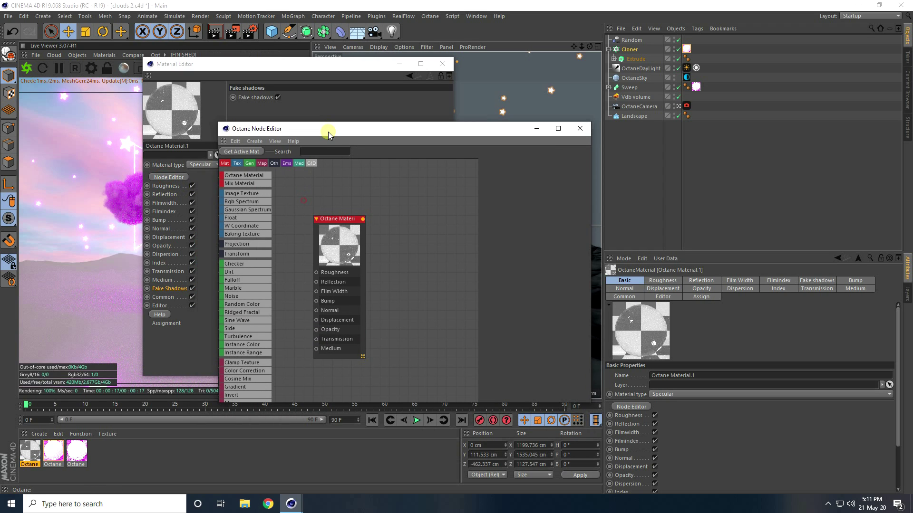
{"action": "left_click", "coordinate": [558, 128]}
{"action": "left_click_drag", "start_coordinate": [144, 97], "coordinate": [340, 193]}
{"action": "left_click_drag", "start_coordinate": [300, 306], "coordinate": [323, 302]}
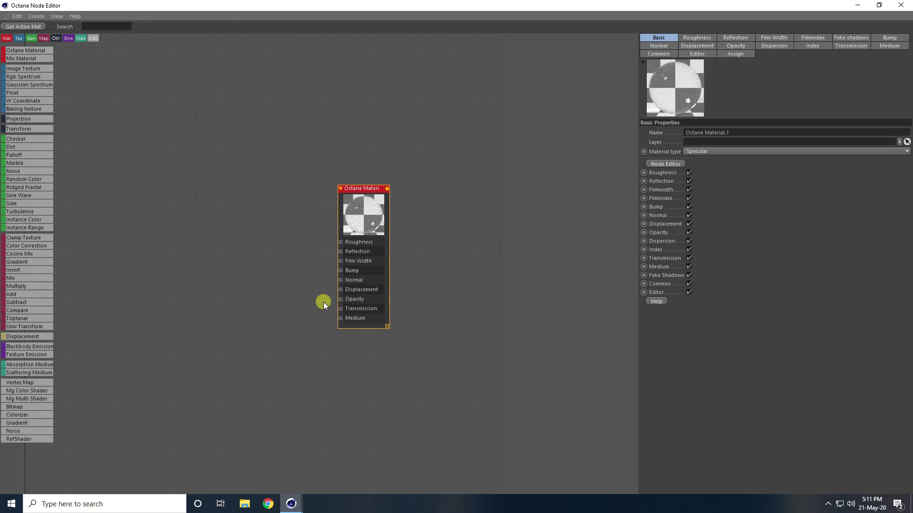
{"action": "scroll", "coordinate": [293, 312], "scroll_direction": "up", "scroll_amount": 2}
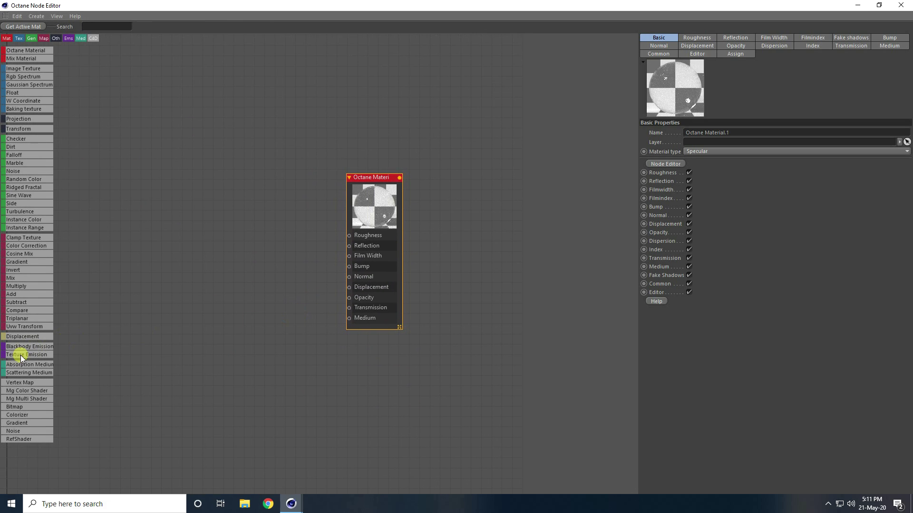
{"action": "left_click", "coordinate": [13, 375]}
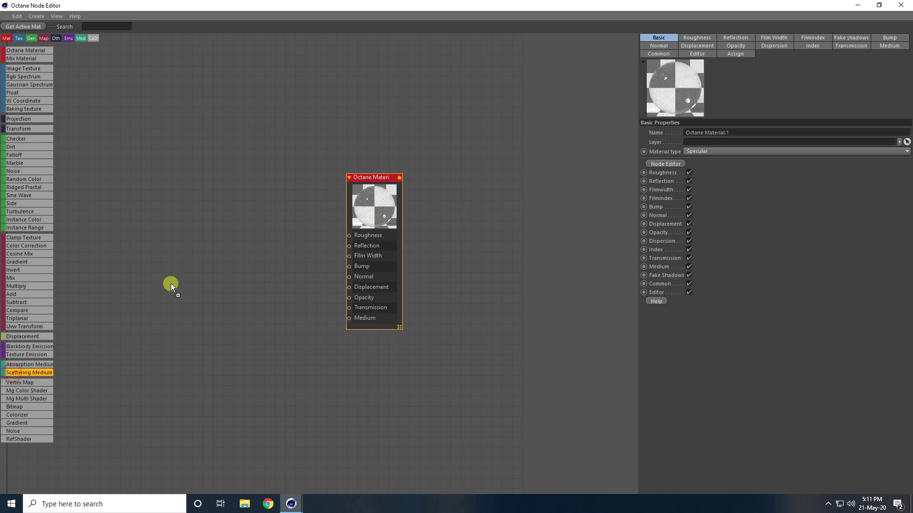
{"action": "left_click", "coordinate": [241, 275]}
{"action": "scroll", "coordinate": [287, 285], "scroll_direction": "up", "scroll_amount": 3}
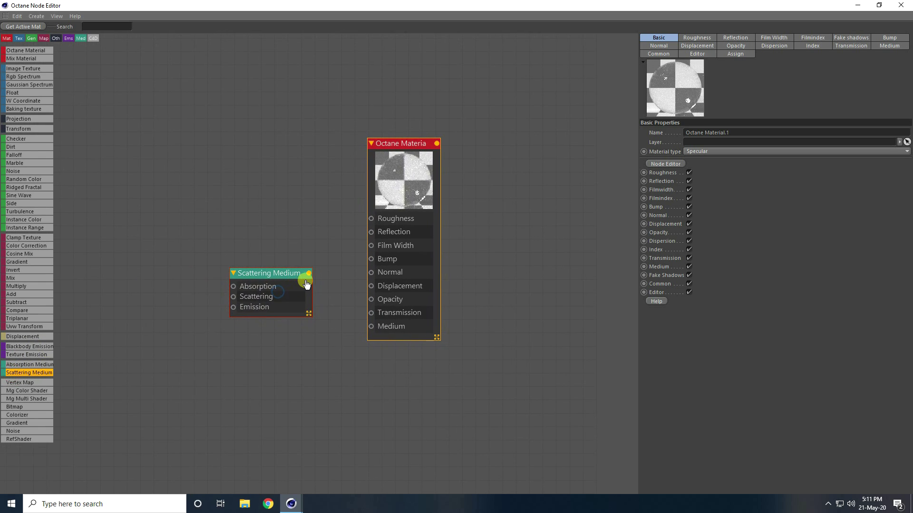
{"action": "left_click_drag", "start_coordinate": [309, 274], "coordinate": [372, 326]}
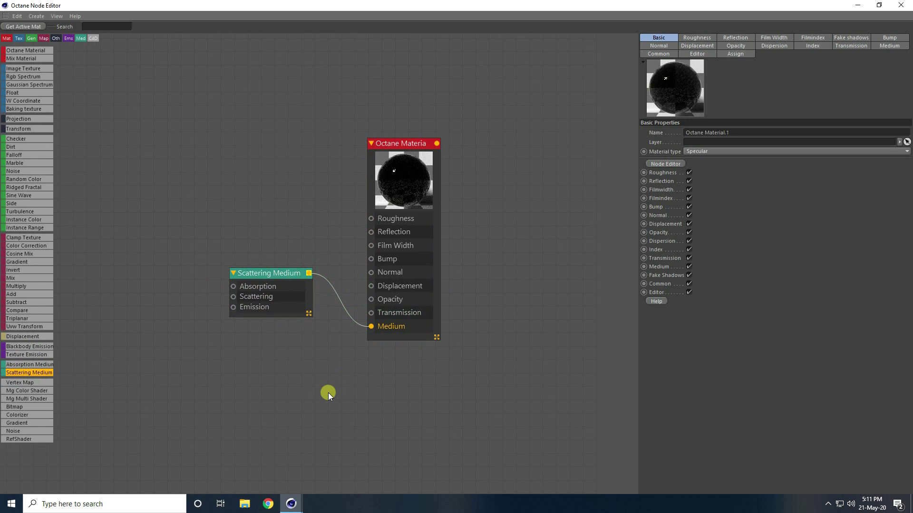
- Add two RgbSpectrum nodes and connect one to the Scattering Medium's Absorption and the other to its Scattering
{"action": "left_click", "coordinate": [14, 77]}
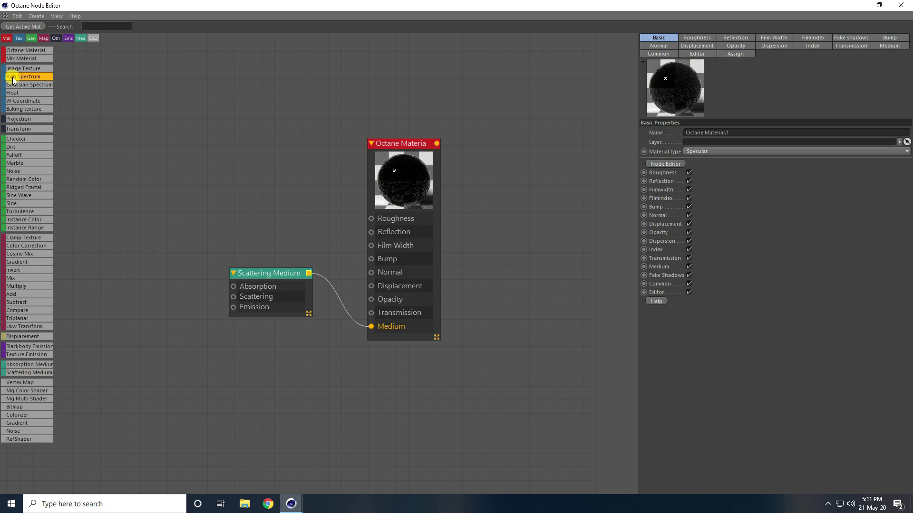
{"action": "left_click", "coordinate": [114, 205]}
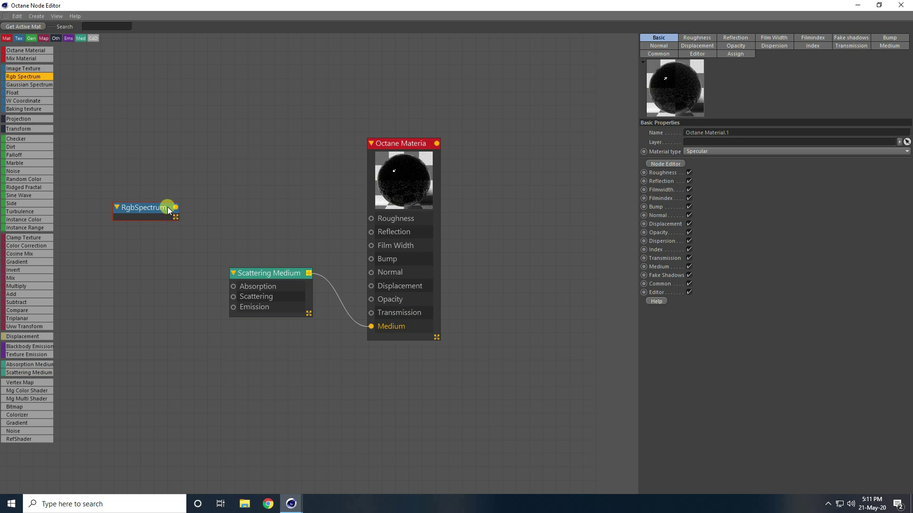
{"action": "left_click_drag", "start_coordinate": [176, 207], "coordinate": [233, 286]}
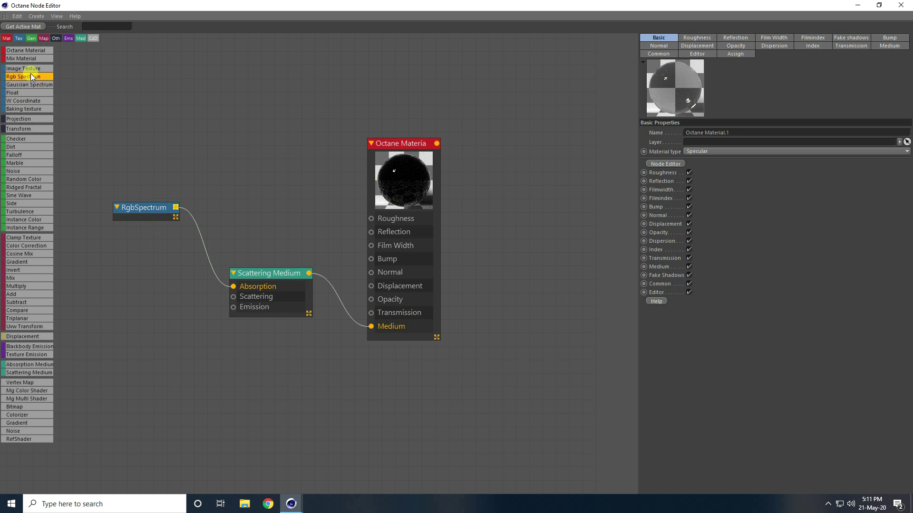
{"action": "left_click", "coordinate": [30, 78]}
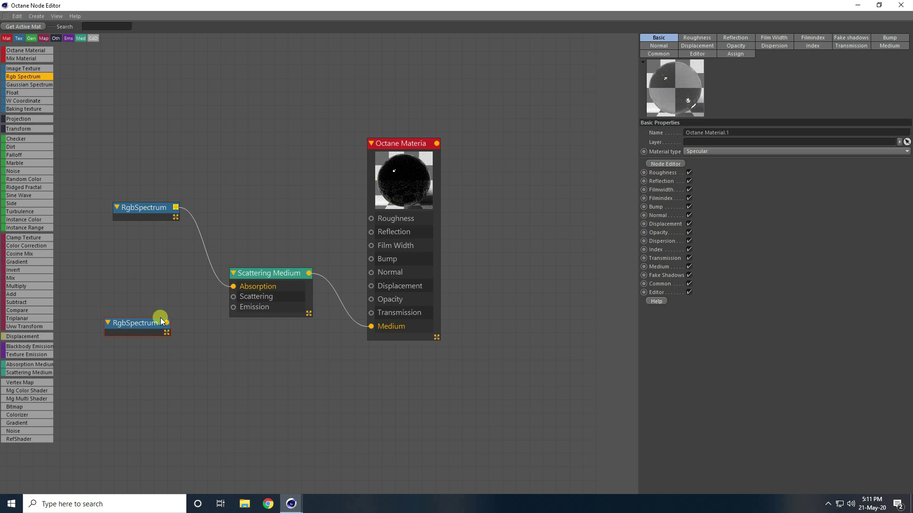
{"action": "left_click_drag", "start_coordinate": [167, 323], "coordinate": [233, 297]}
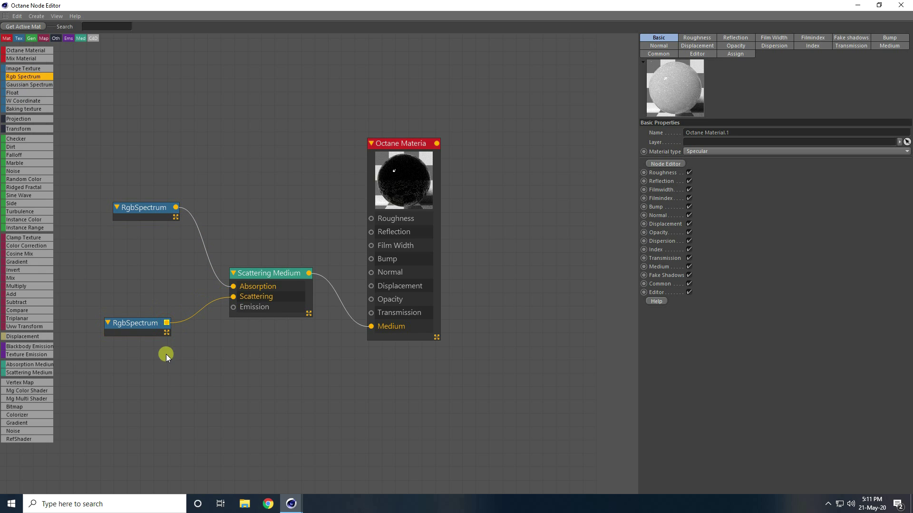
{"action": "left_click_drag", "start_coordinate": [137, 324], "coordinate": [152, 325]}
- Set the absorption RgbSpectrum's color to magenta with hue 299°, saturation 100% and value 95.469%
{"action": "left_click", "coordinate": [135, 208]}
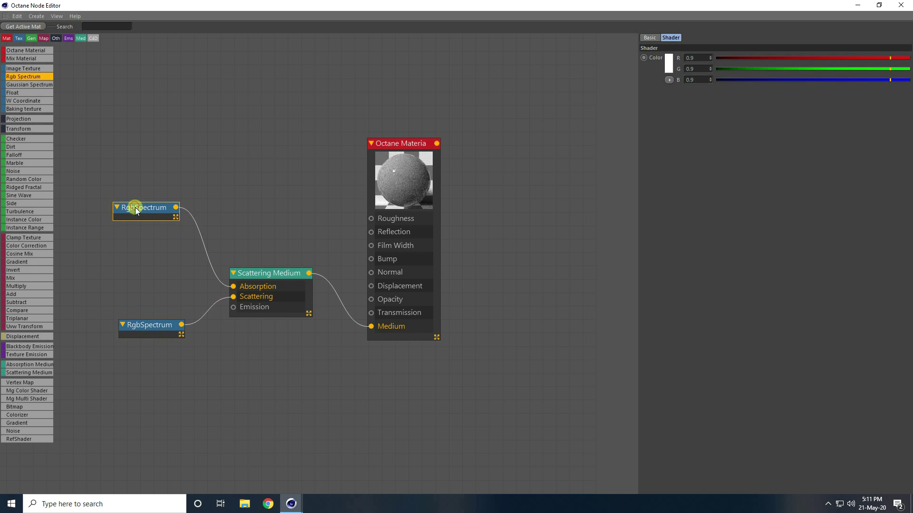
{"action": "left_click", "coordinate": [668, 63]}
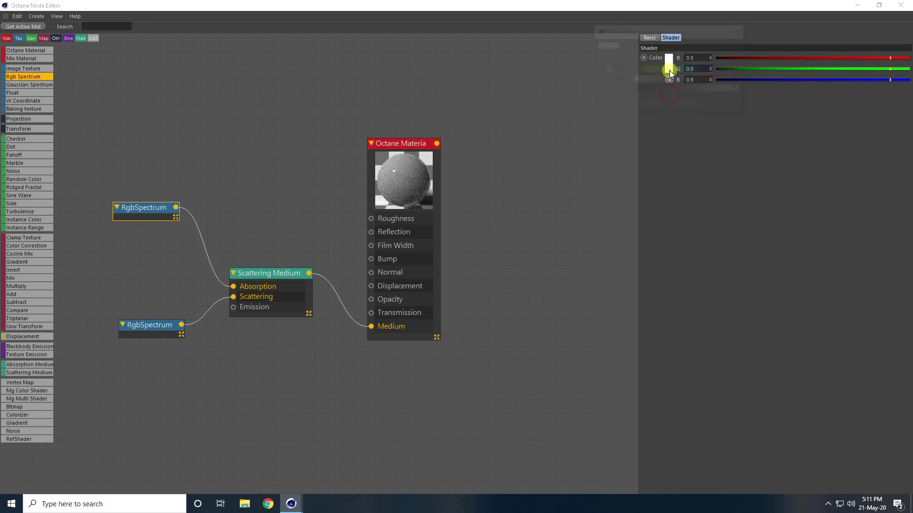
{"action": "left_click_drag", "start_coordinate": [677, 70], "coordinate": [740, 89]}
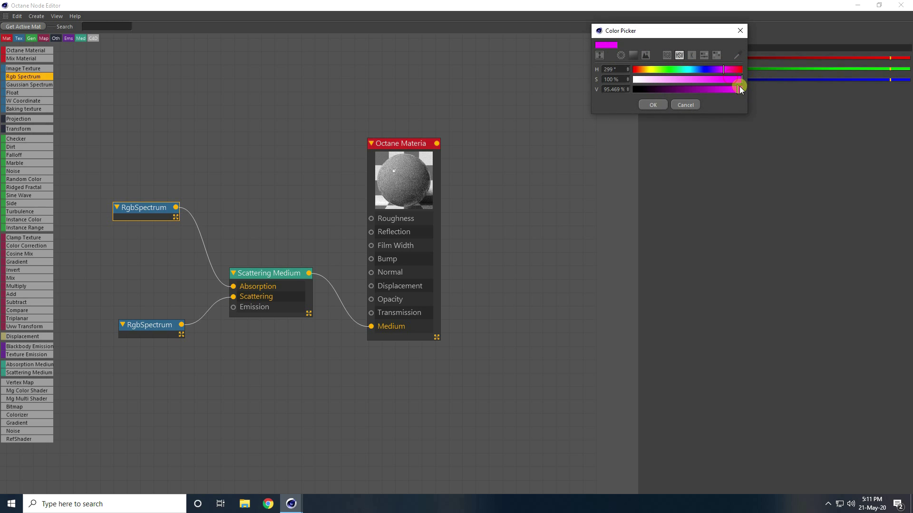
{"action": "left_click", "coordinate": [662, 105]}
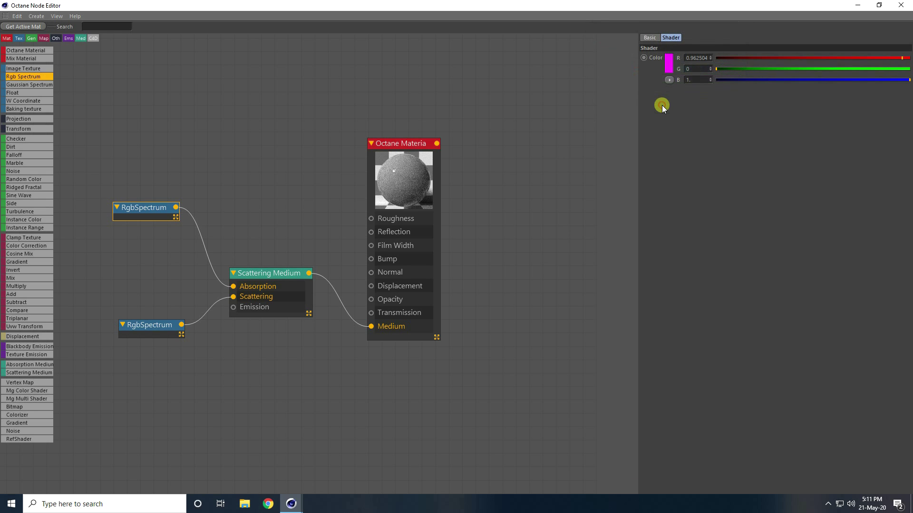
- Set the scattering RgbSpectrum's color to light blue with hue 197°, saturation 100% and value 95.469%
{"action": "left_click", "coordinate": [141, 332]}
{"action": "left_click", "coordinate": [669, 61]}
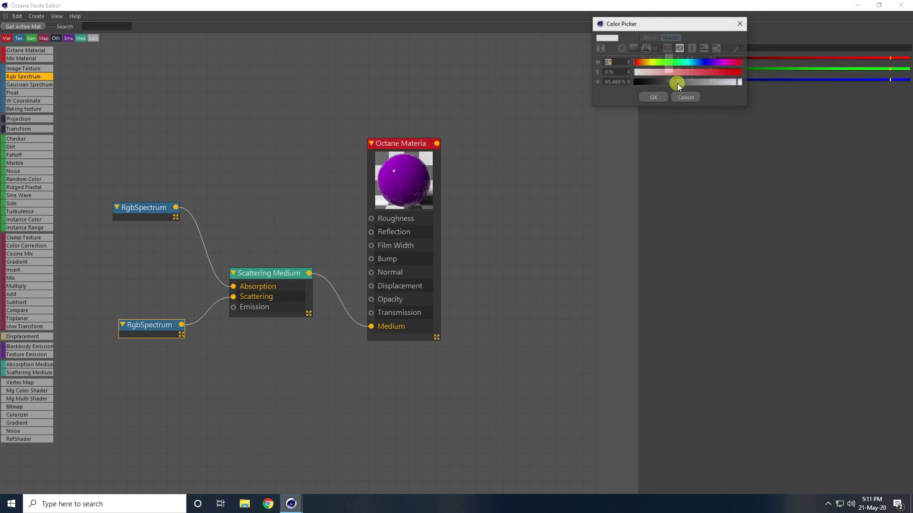
{"action": "left_click_drag", "start_coordinate": [672, 62], "coordinate": [749, 88]}
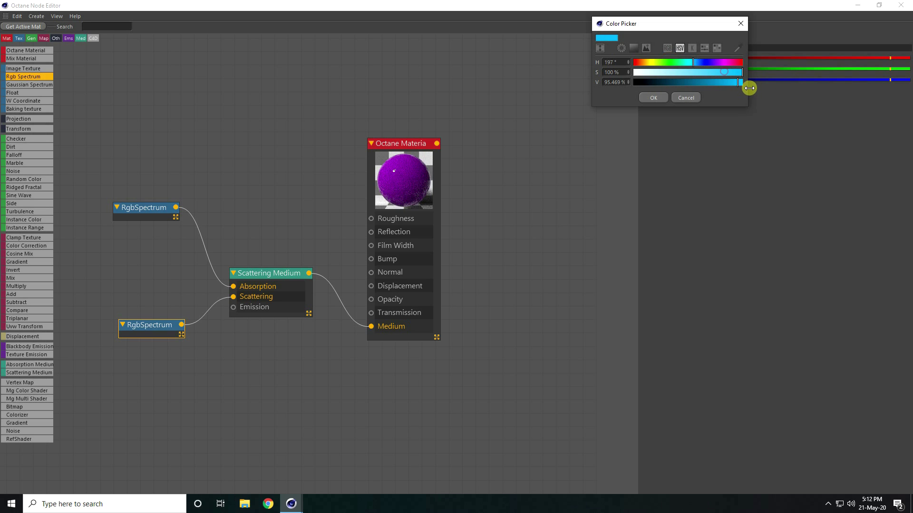
{"action": "left_click", "coordinate": [653, 100]}
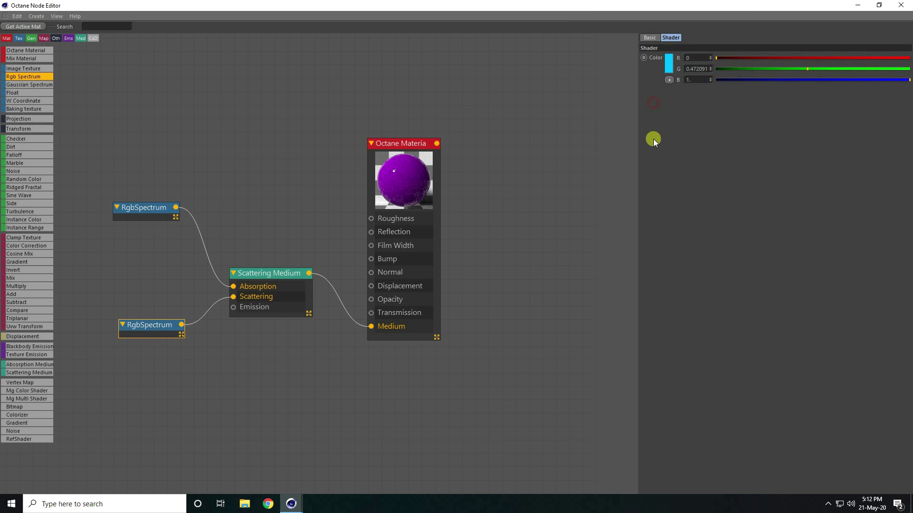
- Set the Scattering Medium's density to 0.1
{"action": "left_click", "coordinate": [244, 278]}
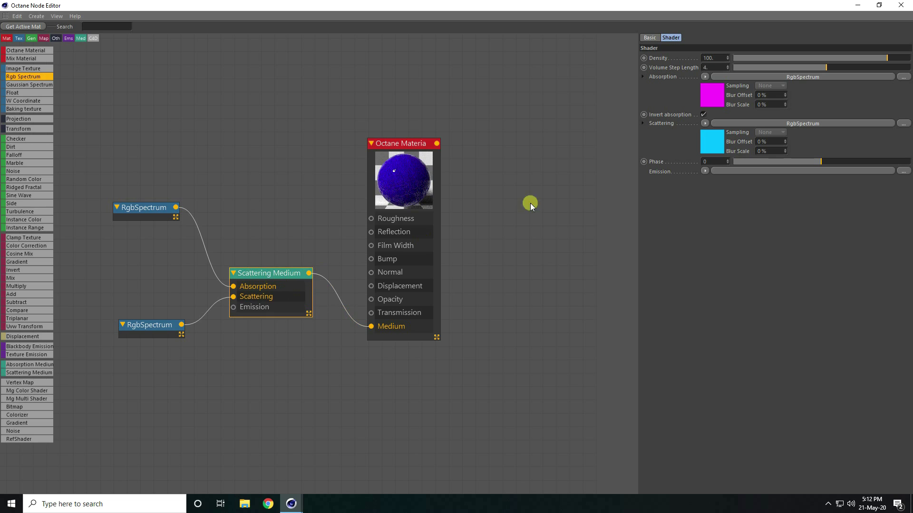
{"action": "left_click_drag", "start_coordinate": [717, 57], "coordinate": [673, 58]}
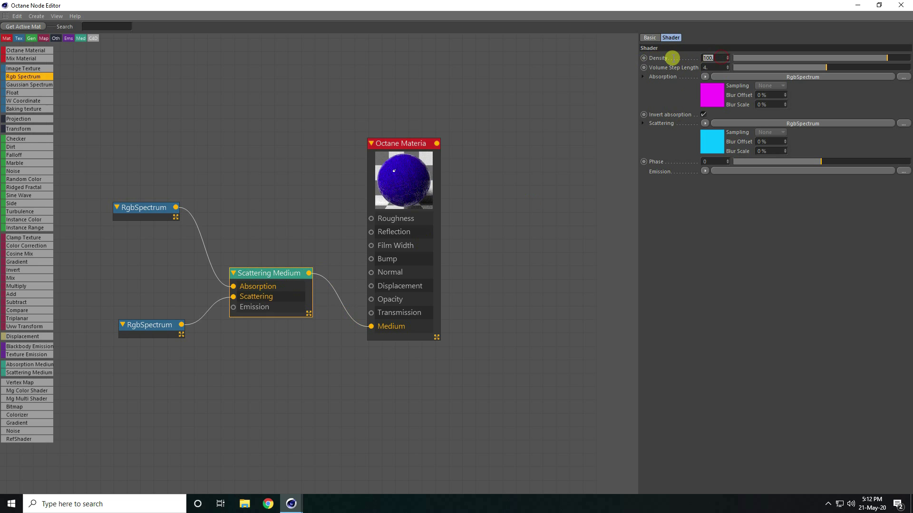
{"action": "type", "text": "0.1"}
{"action": "left_click", "coordinate": [721, 220]}
- Connect the magenta RgbSpectrum node to the Specular material's Transmission input as well
{"action": "left_click", "coordinate": [385, 190]}
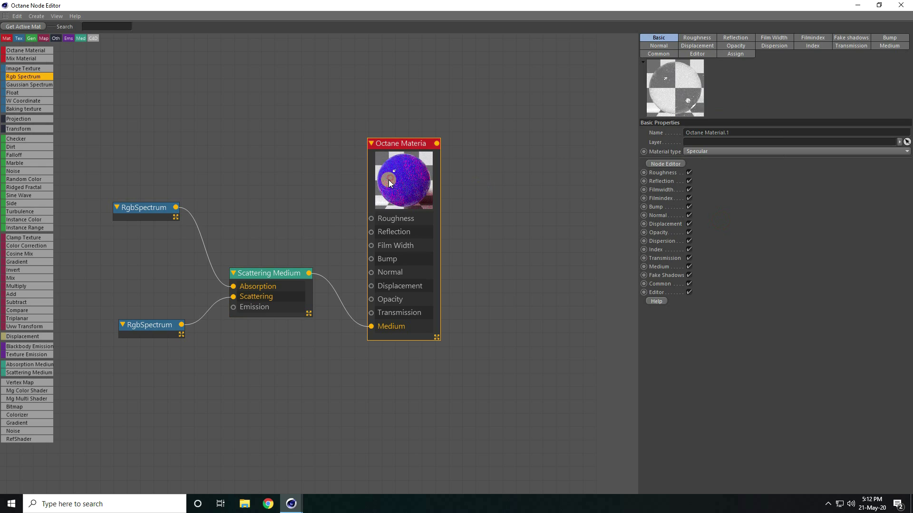
{"action": "left_click", "coordinate": [686, 112]}
{"action": "left_click", "coordinate": [298, 231]}
{"action": "left_click", "coordinate": [415, 312]}
{"action": "left_click", "coordinate": [189, 241]}
{"action": "left_click_drag", "start_coordinate": [175, 212], "coordinate": [371, 314]}
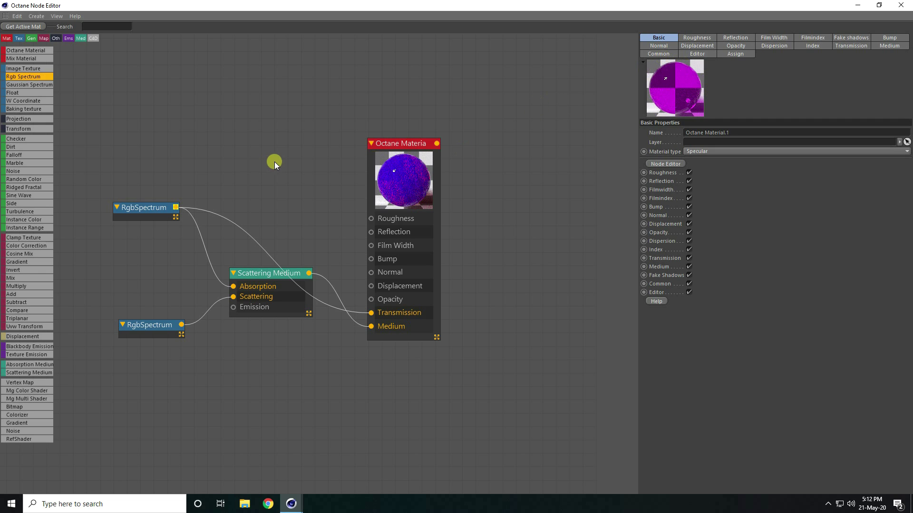
- Add a Turbulence node to the specular material's graph and connect it to the Bump input
{"action": "left_click_drag", "start_coordinate": [136, 207], "coordinate": [131, 261]}
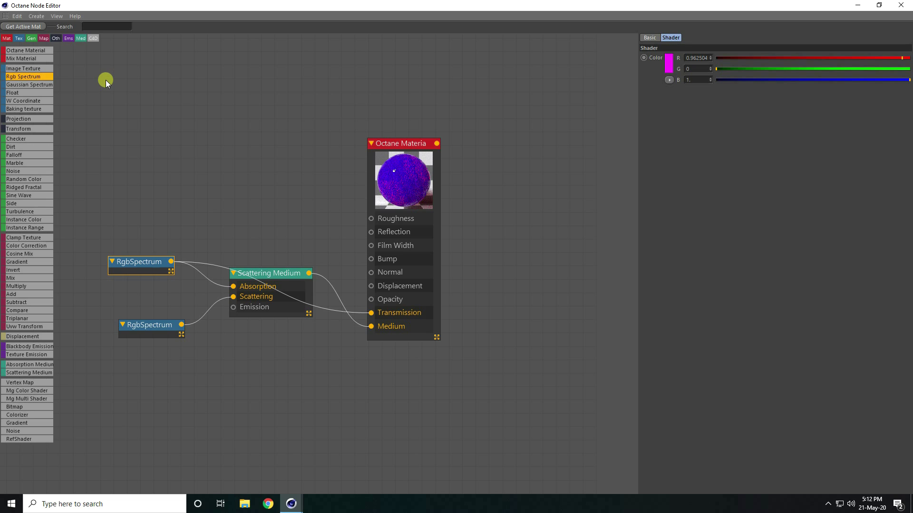
{"action": "left_click", "coordinate": [105, 25]}
{"action": "type", "text": "tru"}
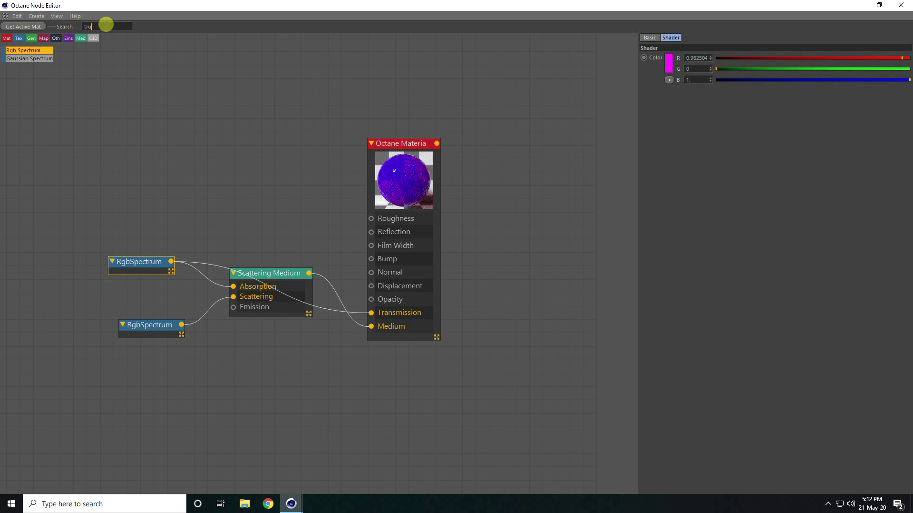
{"action": "left_click", "coordinate": [101, 28]}
{"action": "key", "text": "BackSpace"}
{"action": "key", "text": "BackSpace"}
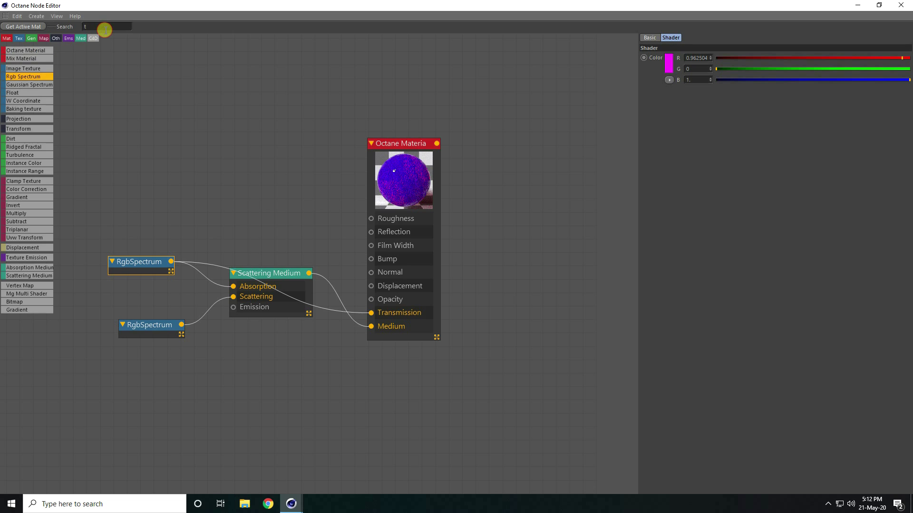
{"action": "type", "text": "u"}
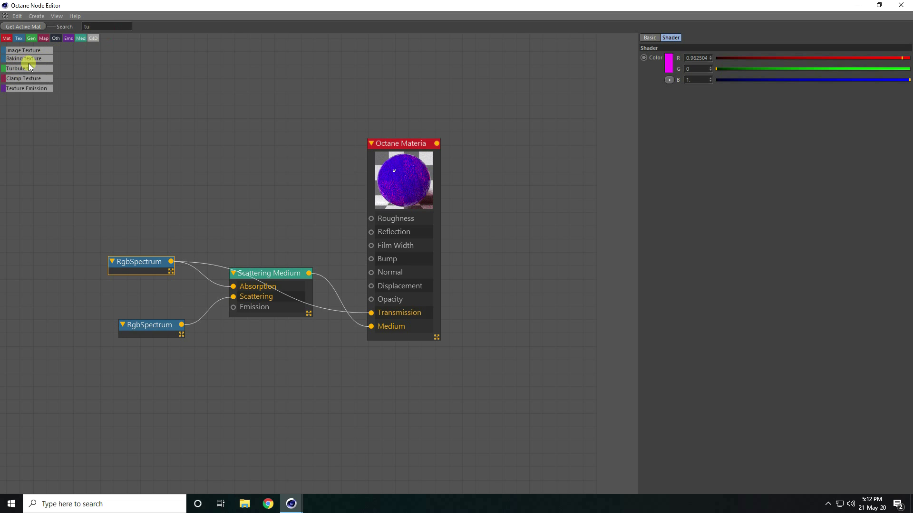
{"action": "left_click_drag", "start_coordinate": [19, 68], "coordinate": [254, 158]}
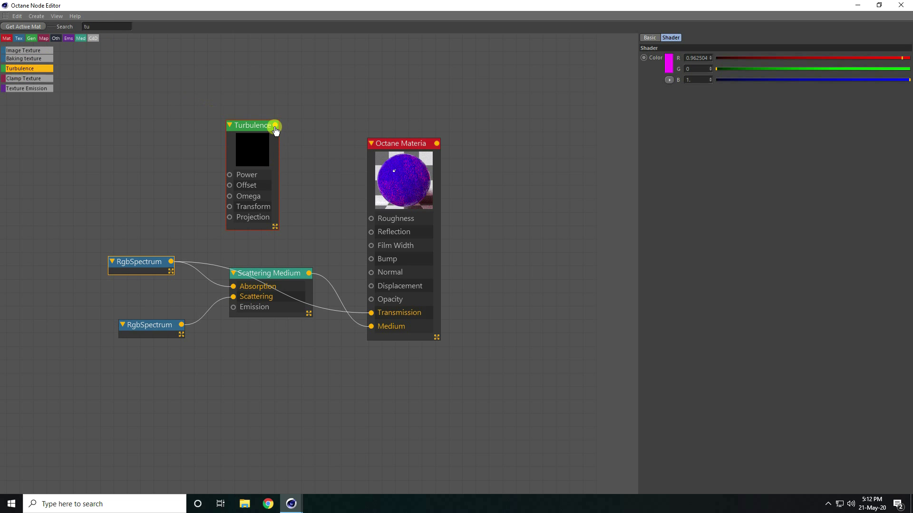
{"action": "left_click_drag", "start_coordinate": [275, 126], "coordinate": [371, 259]}
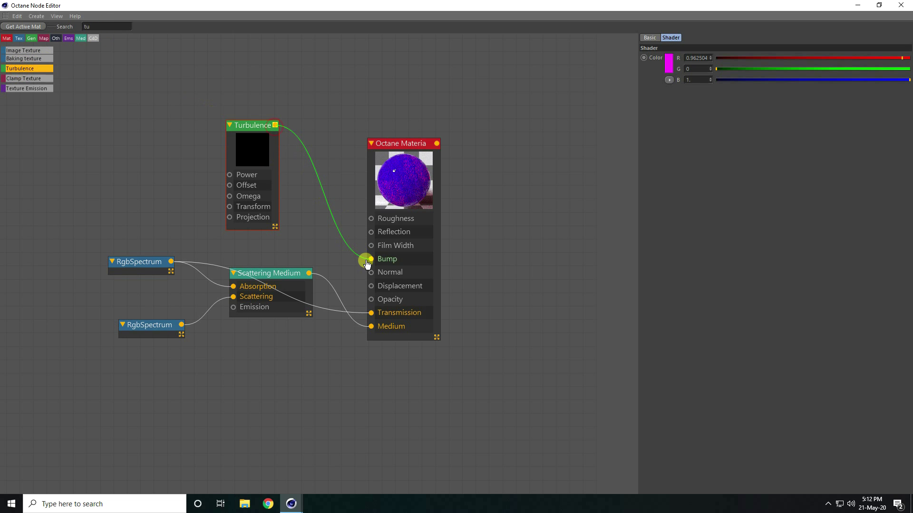
- Set the Turbulence node's power to 0.1 and its octaves to 4
{"action": "left_click", "coordinate": [244, 126]}
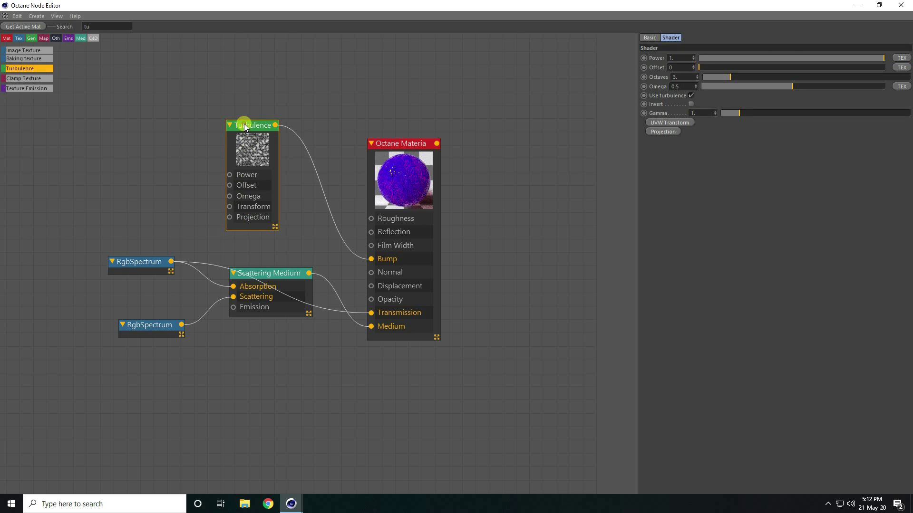
{"action": "left_click", "coordinate": [680, 56]}
{"action": "left_click", "coordinate": [694, 75]}
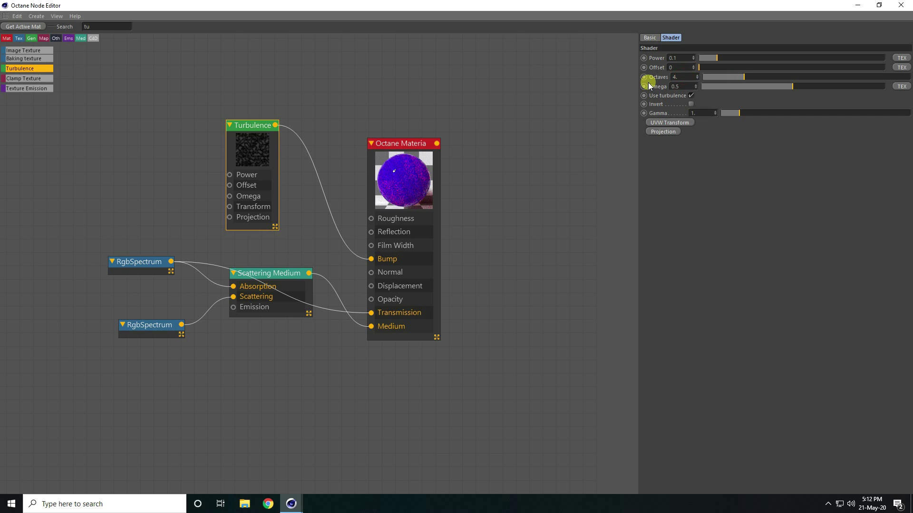
- Add a Texture Projection node to the Turbulence node and set its projection type to Box
{"action": "left_click", "coordinate": [663, 132]}
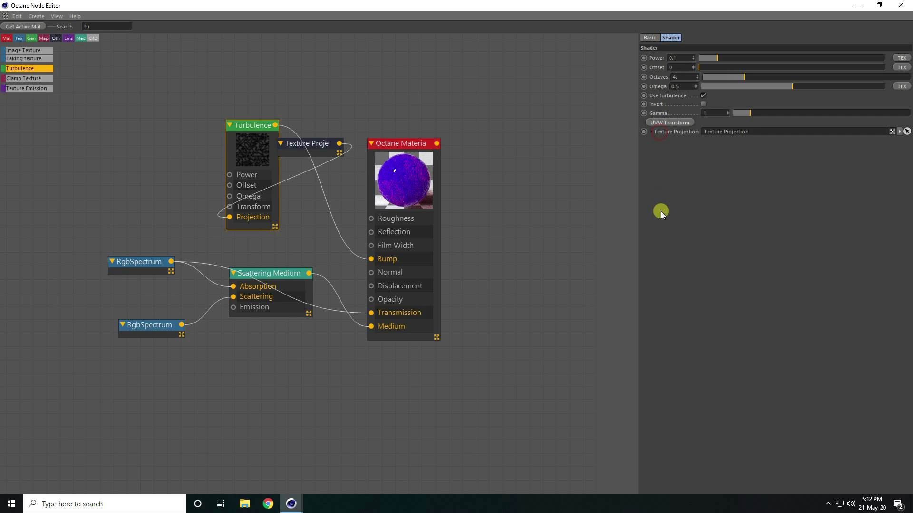
{"action": "left_click_drag", "start_coordinate": [321, 141], "coordinate": [147, 183]}
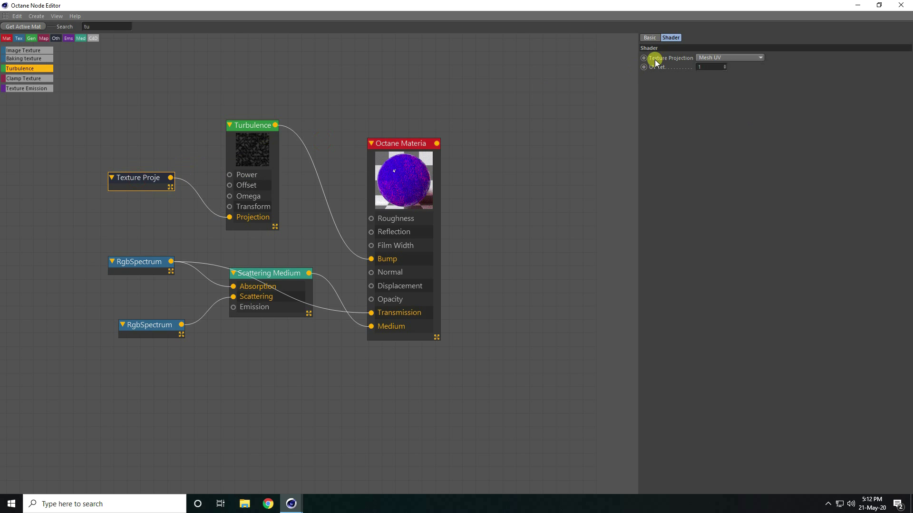
{"action": "left_click", "coordinate": [729, 58]}
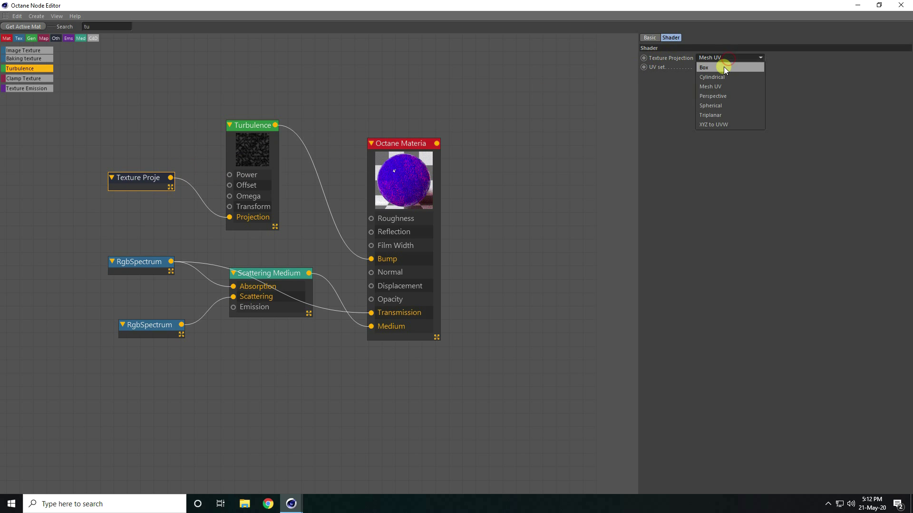
{"action": "left_click", "coordinate": [723, 67]}
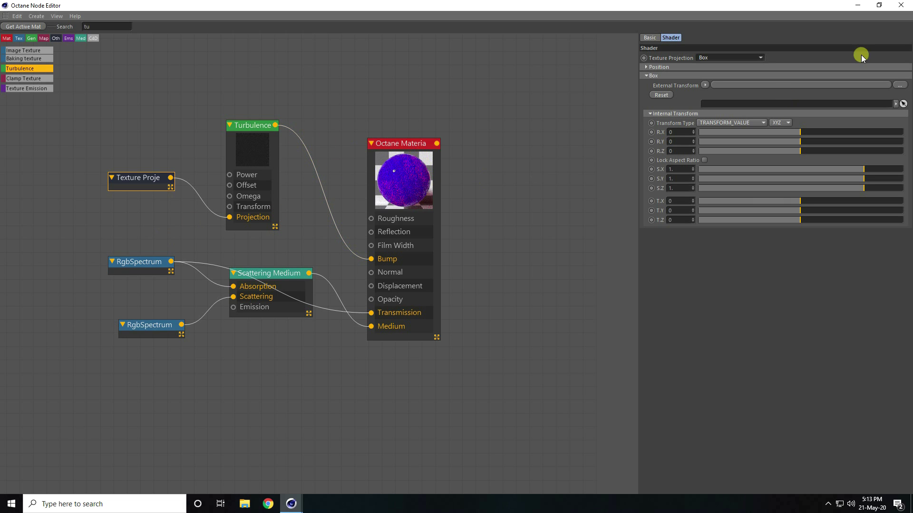
- Apply the purple specular material to the Landscape object and save the scene
{"action": "left_click", "coordinate": [901, 7]}
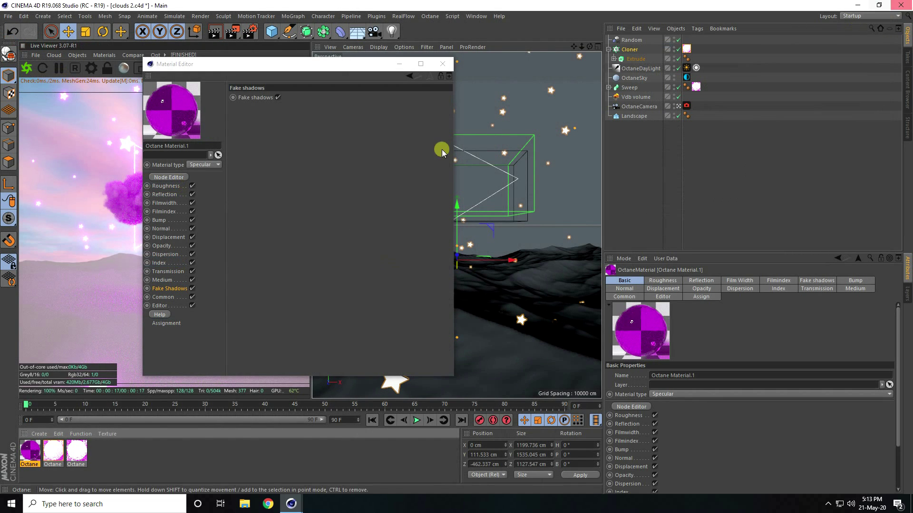
{"action": "left_click", "coordinate": [438, 63]}
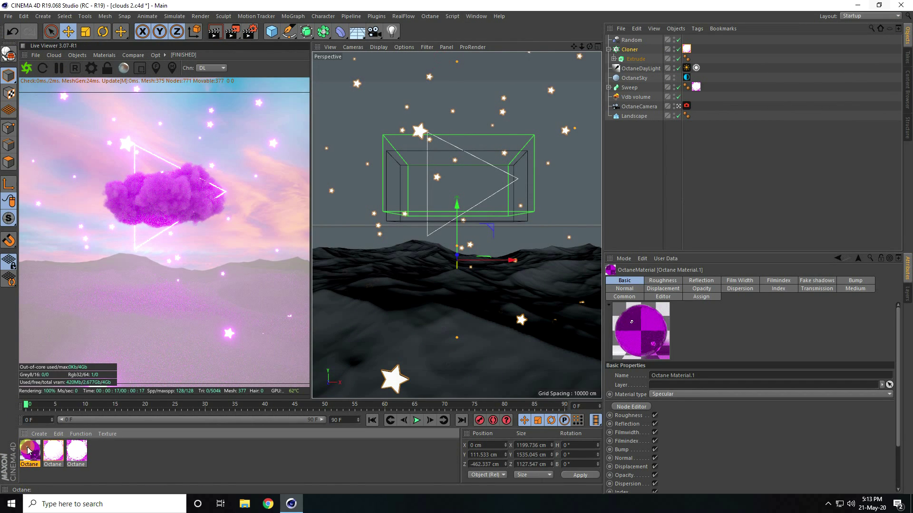
{"action": "left_click_drag", "start_coordinate": [29, 450], "coordinate": [635, 115]}
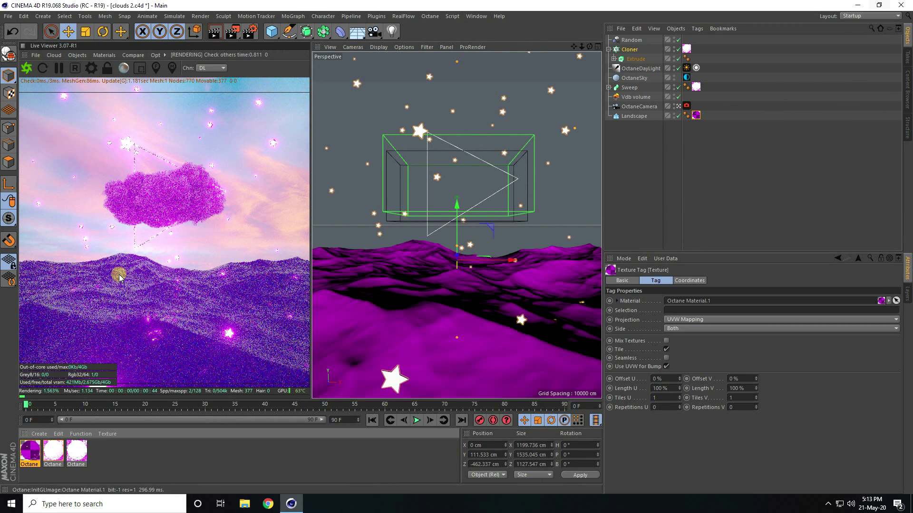
{"action": "left_click", "coordinate": [6, 17]}
{"action": "left_click", "coordinate": [25, 99]}
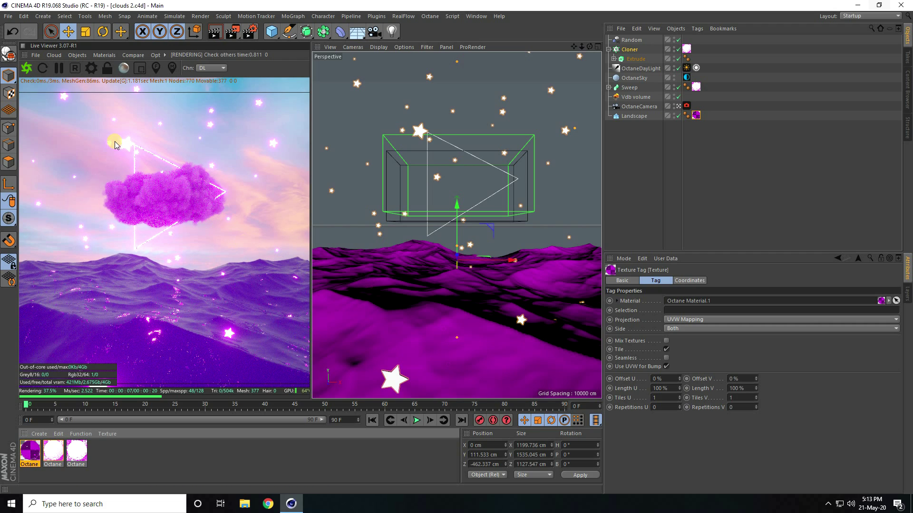
- Move the Cloner directly above the Sweep and group the Cloner, Sweep and Vdb volume under one null
{"action": "left_click", "coordinate": [609, 49]}
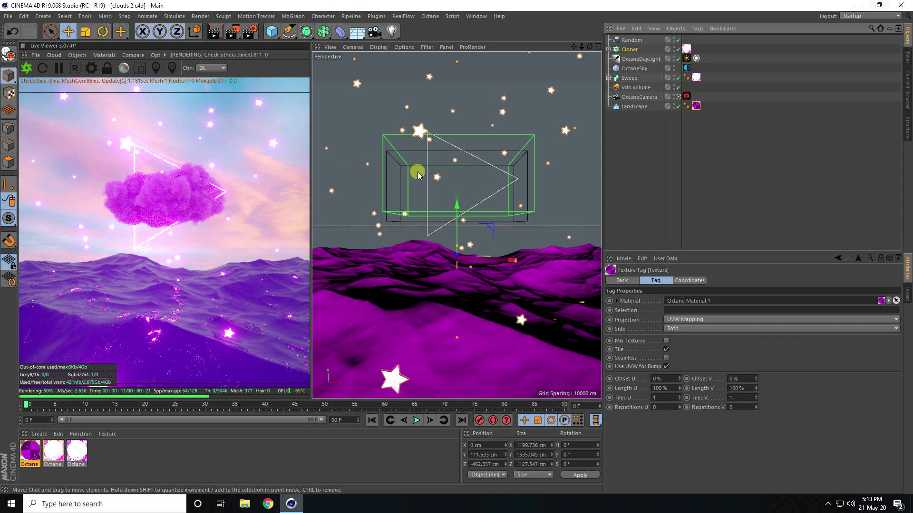
{"action": "left_click_drag", "start_coordinate": [311, 180], "coordinate": [386, 178]}
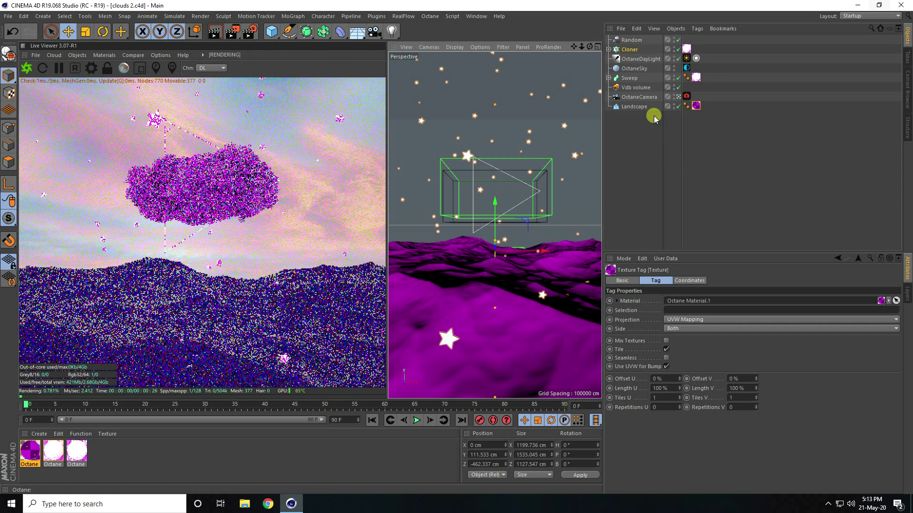
{"action": "left_click", "coordinate": [628, 79]}
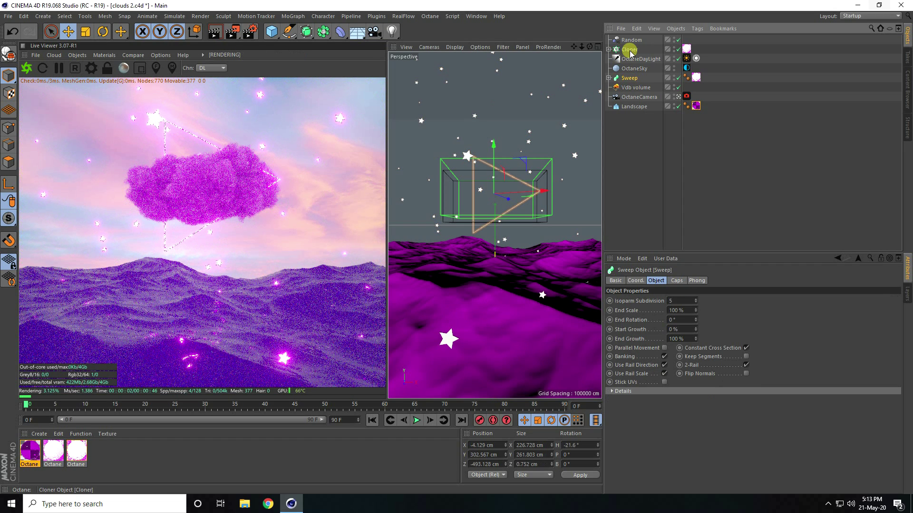
{"action": "left_click_drag", "start_coordinate": [629, 50], "coordinate": [621, 78]}
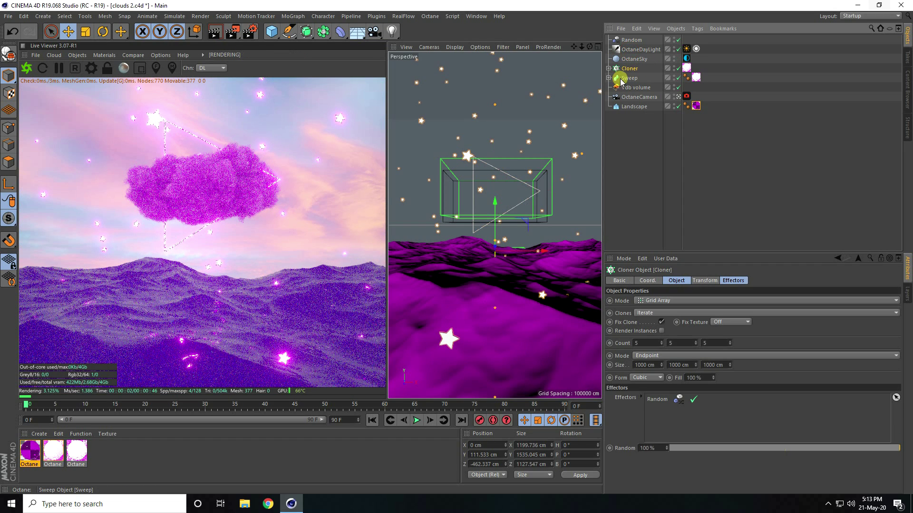
{"action": "left_click", "coordinate": [635, 88], "text": "ctrl"}
{"action": "left_click", "coordinate": [630, 79], "text": "ctrl"}
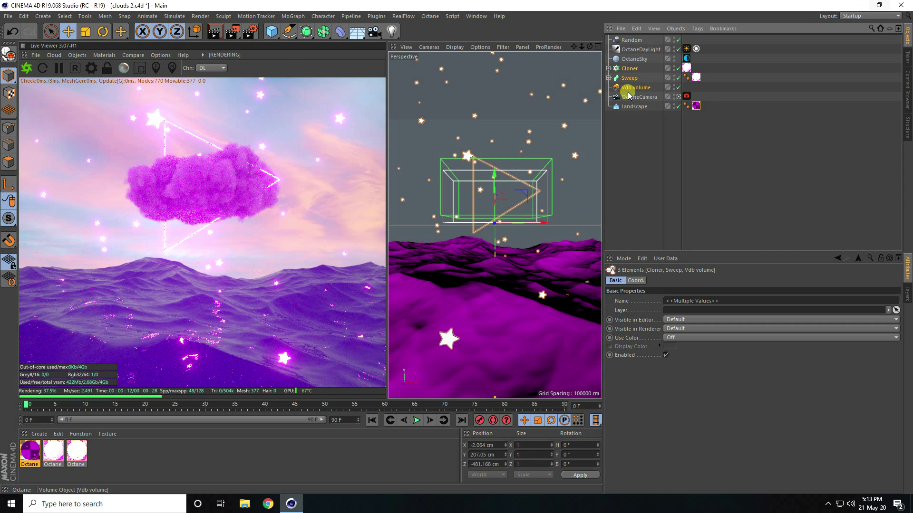
{"action": "key", "text": "alt+g"}
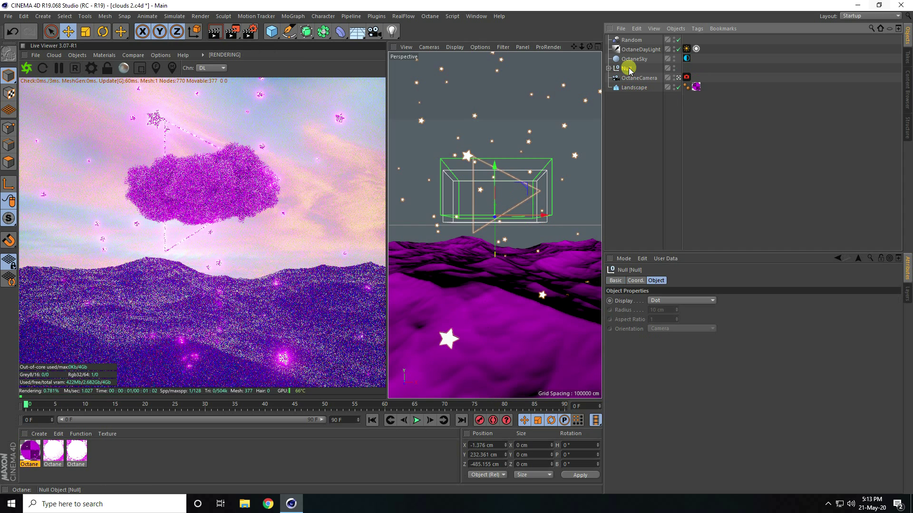
- Duplicate the cloud group in the Top view and move the copy to about X -528 cm, Z 300 cm
{"action": "middle_click", "coordinate": [516, 167]}
{"action": "middle_click", "coordinate": [520, 130]}
{"action": "key", "text": "h"}
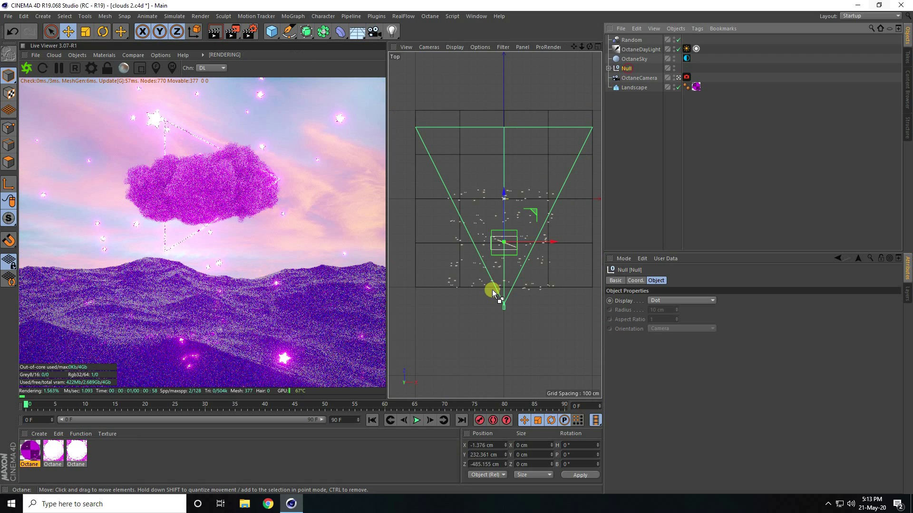
{"action": "key", "text": "ctrl+c"}
{"action": "key", "text": "ctrl+v"}
{"action": "left_click_drag", "start_coordinate": [506, 197], "coordinate": [508, 126]}
{"action": "left_click_drag", "start_coordinate": [553, 177], "coordinate": [506, 177]}
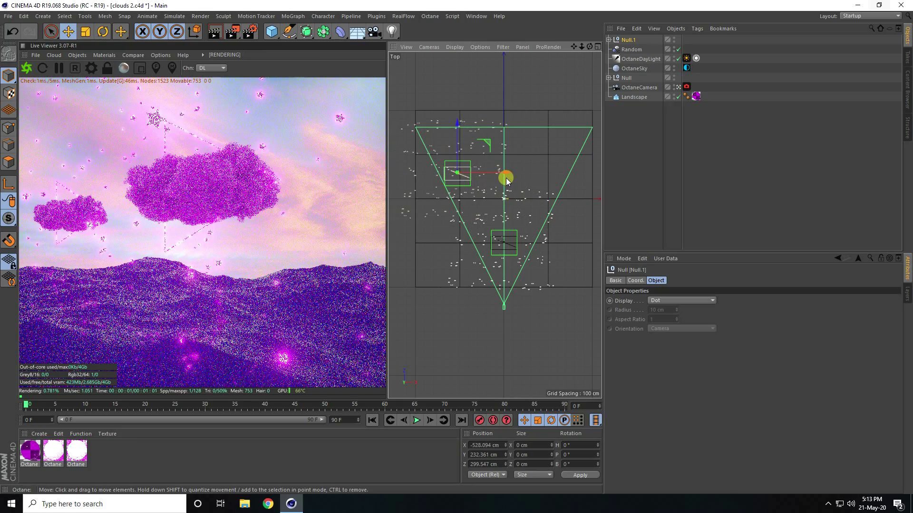
- Duplicate the copied cloud group along X to about 439 cm and return to the Perspective view
{"action": "left_click_drag", "start_coordinate": [507, 180], "coordinate": [574, 177], "text": "ctrl"}
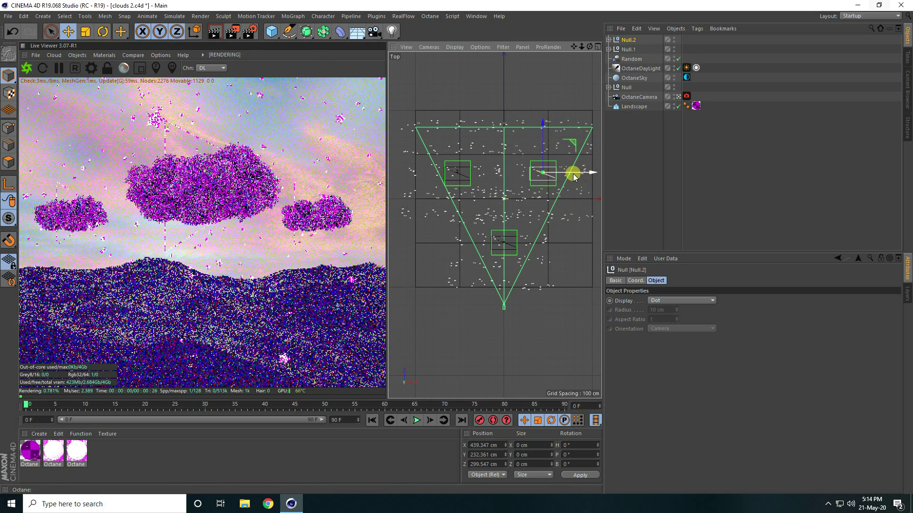
{"action": "middle_click", "coordinate": [503, 224]}
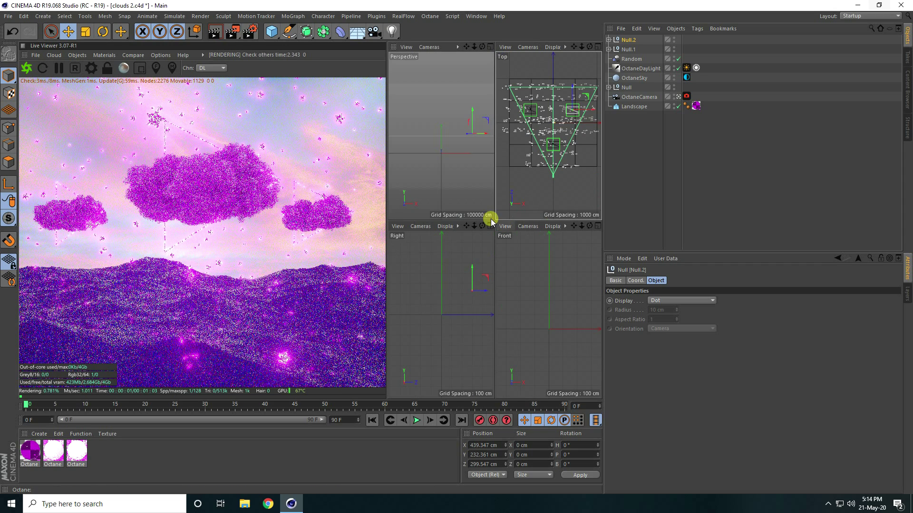
{"action": "middle_click", "coordinate": [452, 167]}
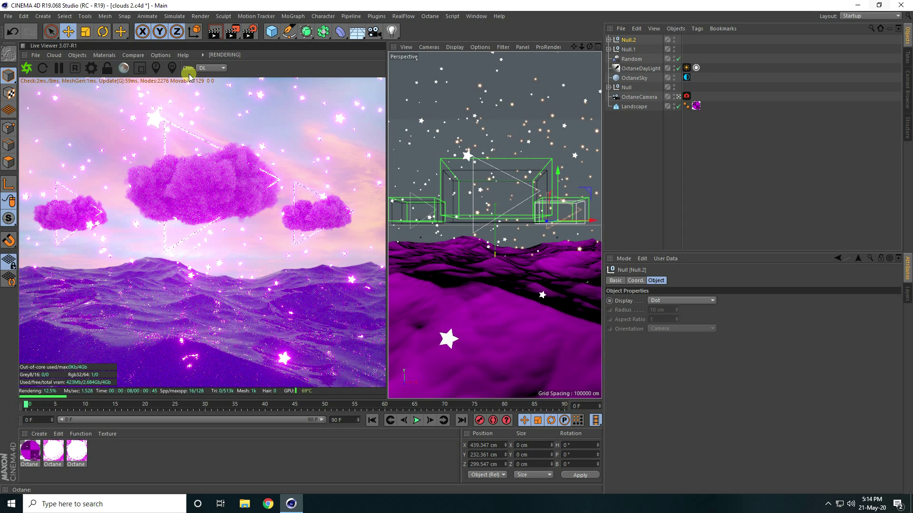
- Switch the Octane render kernel to path tracing (PT) and set its max samples to 3000
{"action": "left_click", "coordinate": [206, 68]}
{"action": "left_click", "coordinate": [208, 88]}
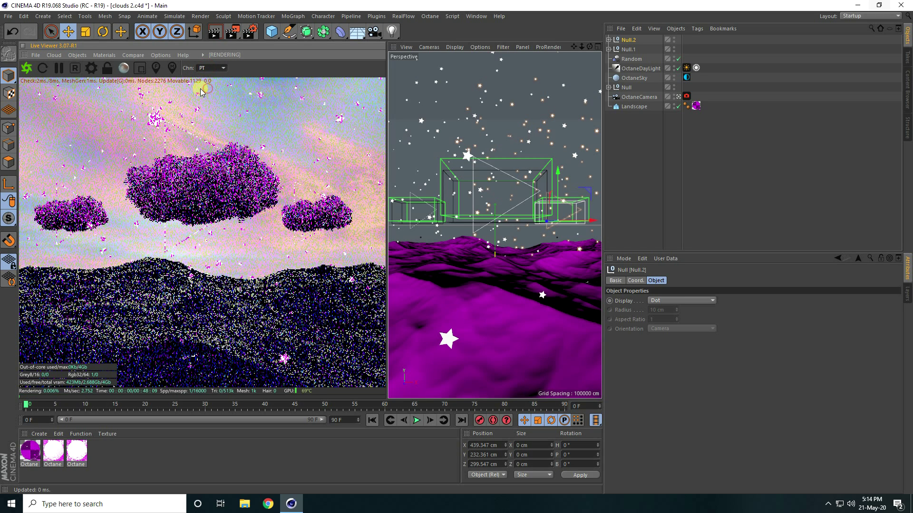
{"action": "left_click", "coordinate": [90, 69]}
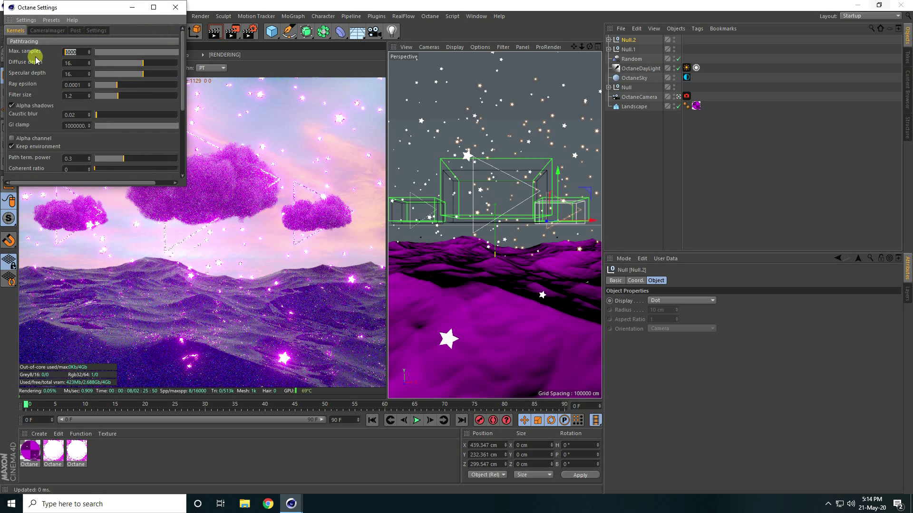
{"action": "left_click_drag", "start_coordinate": [78, 52], "coordinate": [59, 52]}
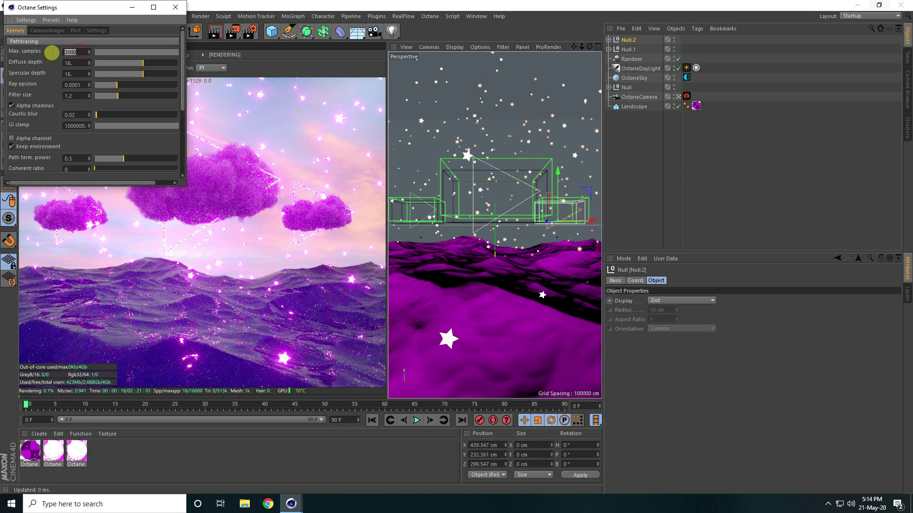
{"action": "type", "text": "3000"}
{"action": "key", "text": "Return"}
- Set the path tracing kernel's GI clamp to 1 and close the Octane settings
{"action": "left_click", "coordinate": [76, 126]}
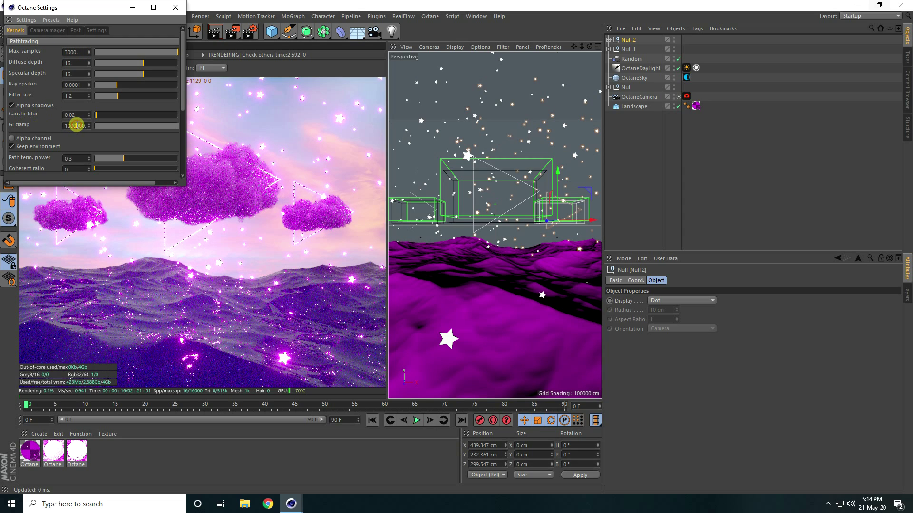
{"action": "type", "text": "1"}
{"action": "key", "text": "Return"}
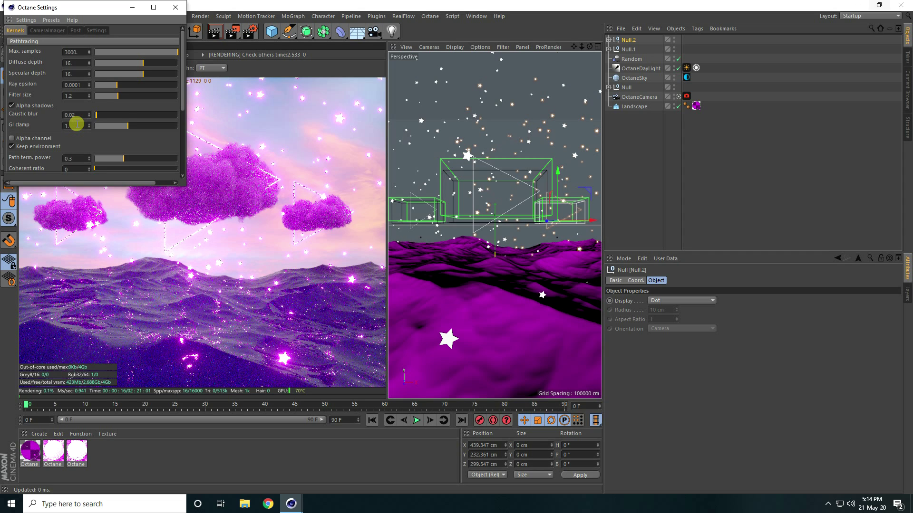
{"action": "left_click", "coordinate": [174, 7]}
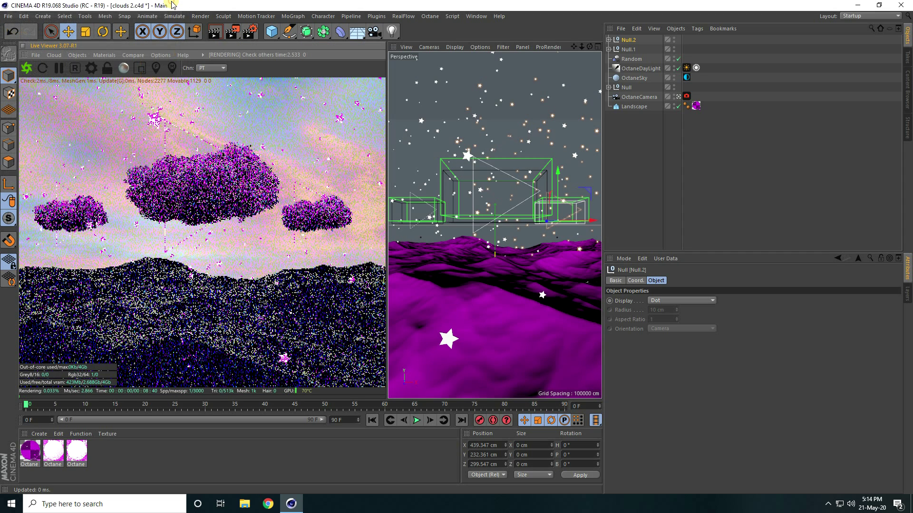
- Pause the Live Viewer render and render the scene to the Picture Viewer
{"action": "left_click", "coordinate": [58, 69]}
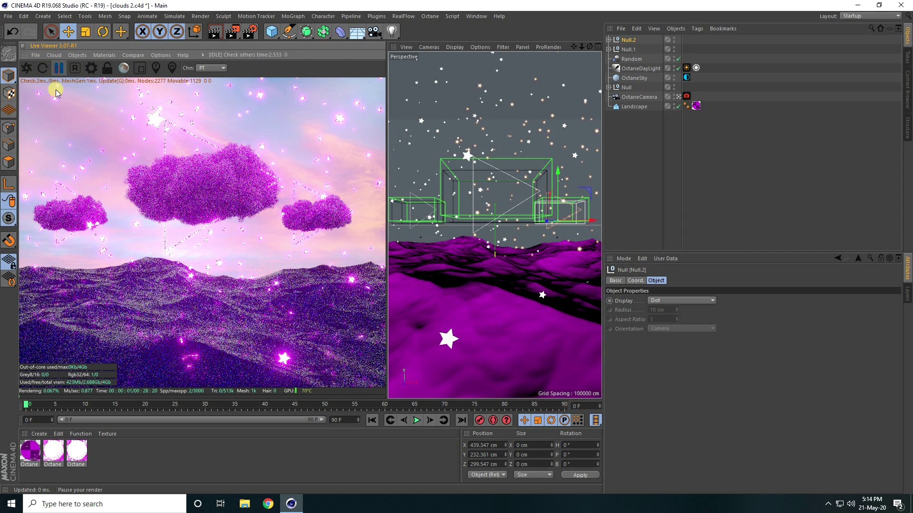
{"action": "left_click", "coordinate": [230, 32]}
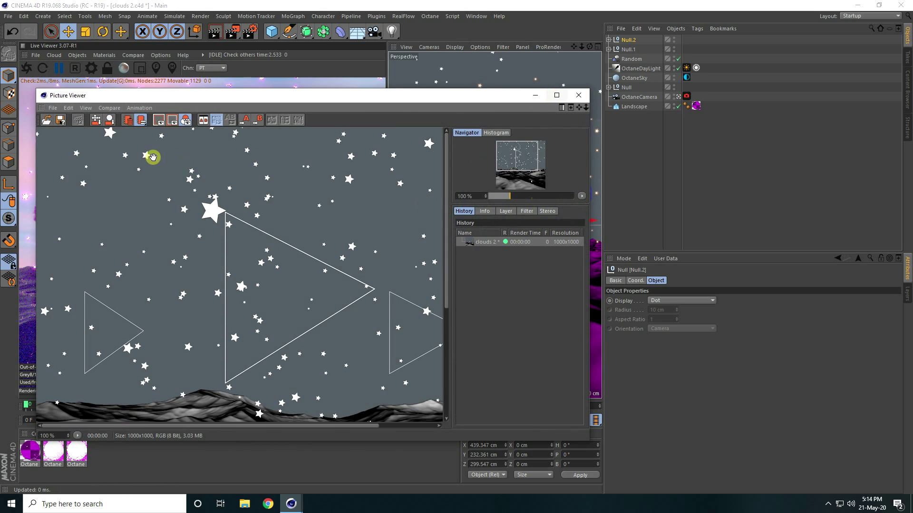
- Close the standard render and switch the scene's renderer to Octane Renderer in the render settings
{"action": "left_click", "coordinate": [578, 95]}
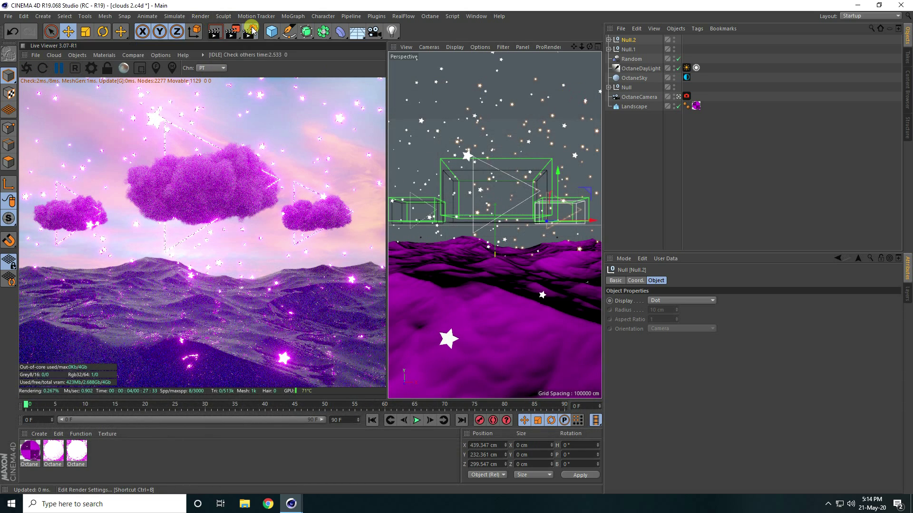
{"action": "left_click", "coordinate": [251, 31]}
{"action": "left_click", "coordinate": [100, 29]}
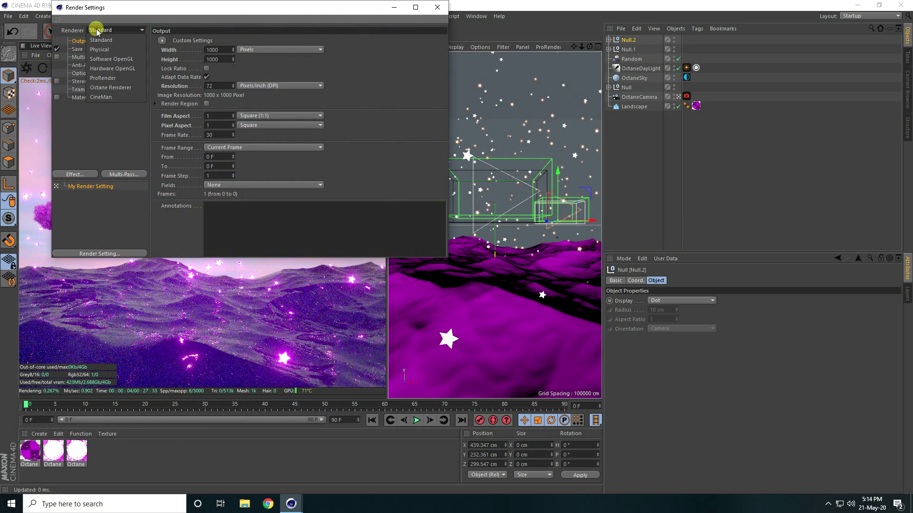
{"action": "left_click", "coordinate": [109, 87]}
{"action": "left_click", "coordinate": [91, 105]}
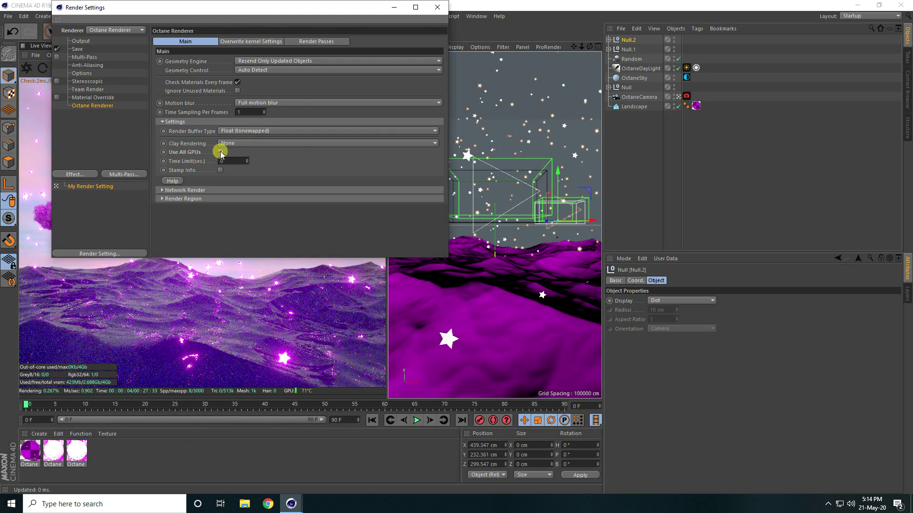
{"action": "left_click", "coordinate": [437, 7]}
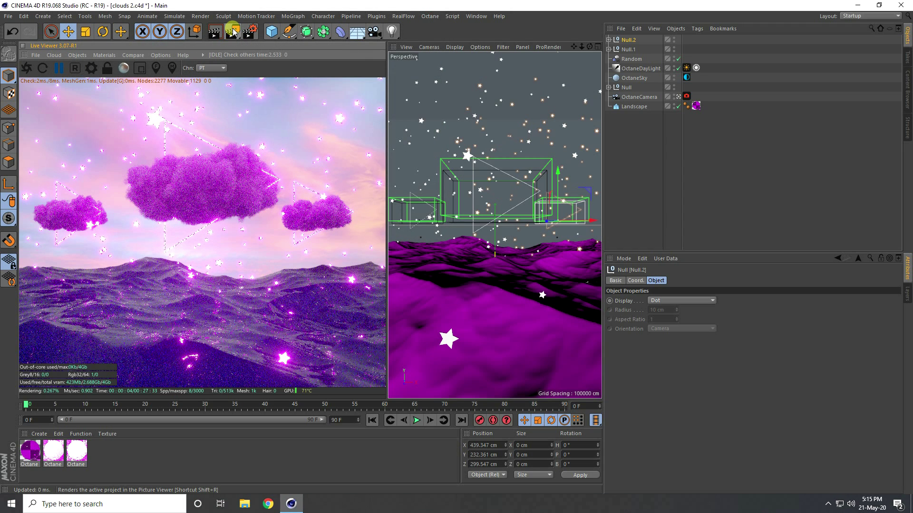
- Render the scene to the Picture Viewer with Octane and maximize the viewer to show the whole image
{"action": "left_click", "coordinate": [233, 32]}
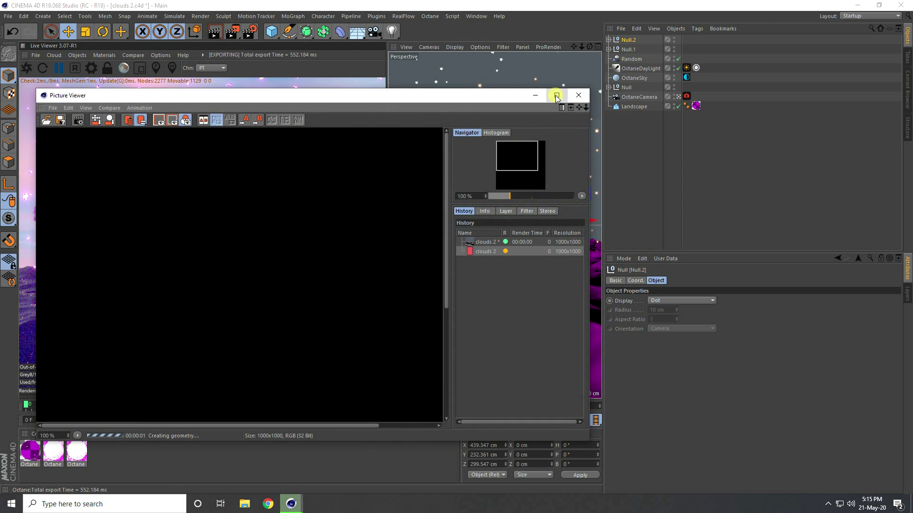
{"action": "left_click", "coordinate": [555, 95]}
{"action": "scroll", "coordinate": [378, 276], "scroll_direction": "down", "scroll_amount": 1}
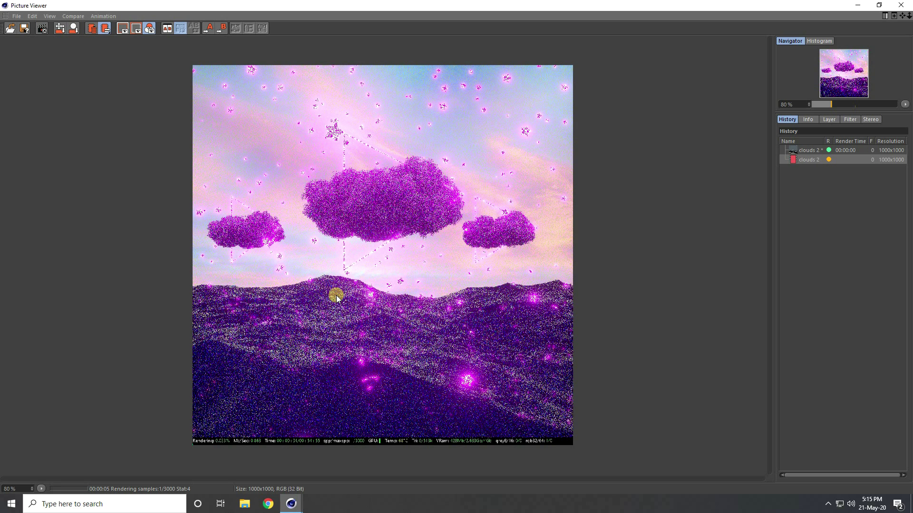
- Enable the Picture Viewer's image filter and set saturation to 10% and contrast to 10%
{"action": "left_click", "coordinate": [851, 119]}
{"action": "left_click", "coordinate": [793, 140]}
{"action": "left_click", "coordinate": [827, 149]}
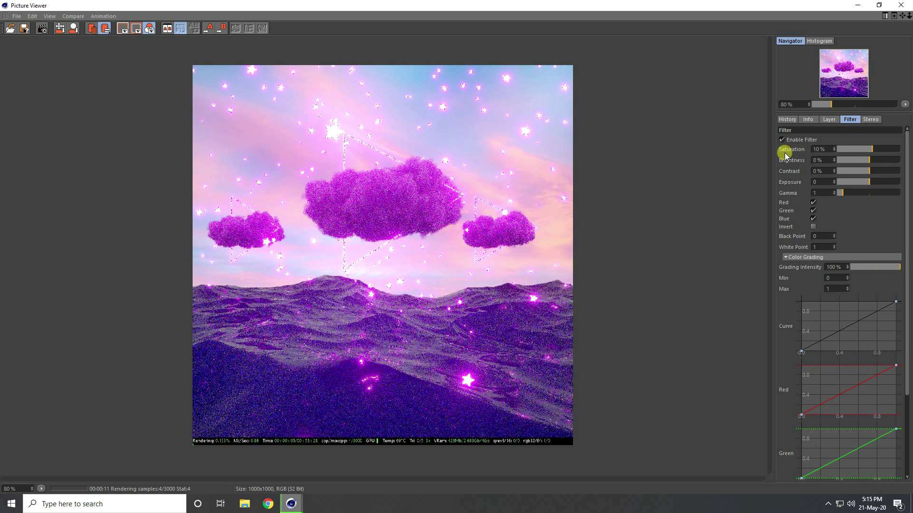
{"action": "mouse_move", "coordinate": [833, 171]}
{"action": "left_mouse_down"}
{"action": "mouse_move", "coordinate": [858, 167]}
{"action": "mouse_move", "coordinate": [822, 170]}
{"action": "left_mouse_up"}
{"action": "left_click", "coordinate": [822, 170]}
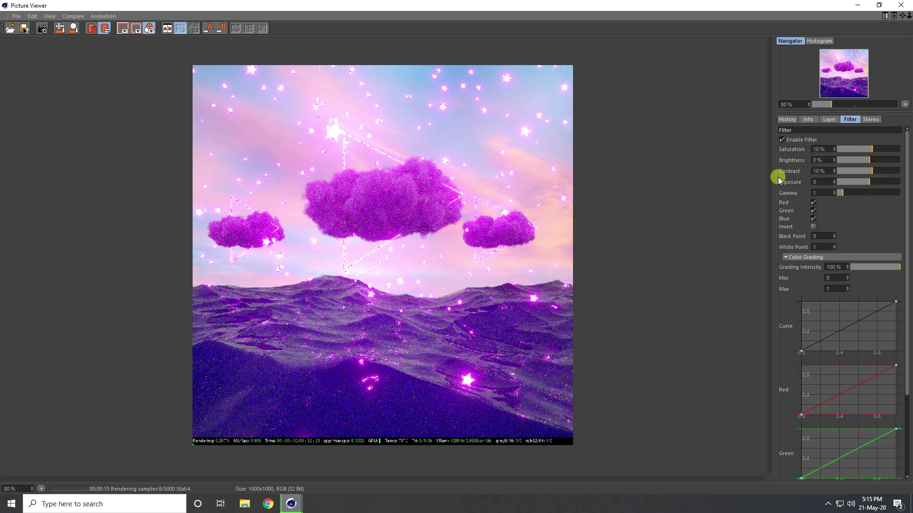